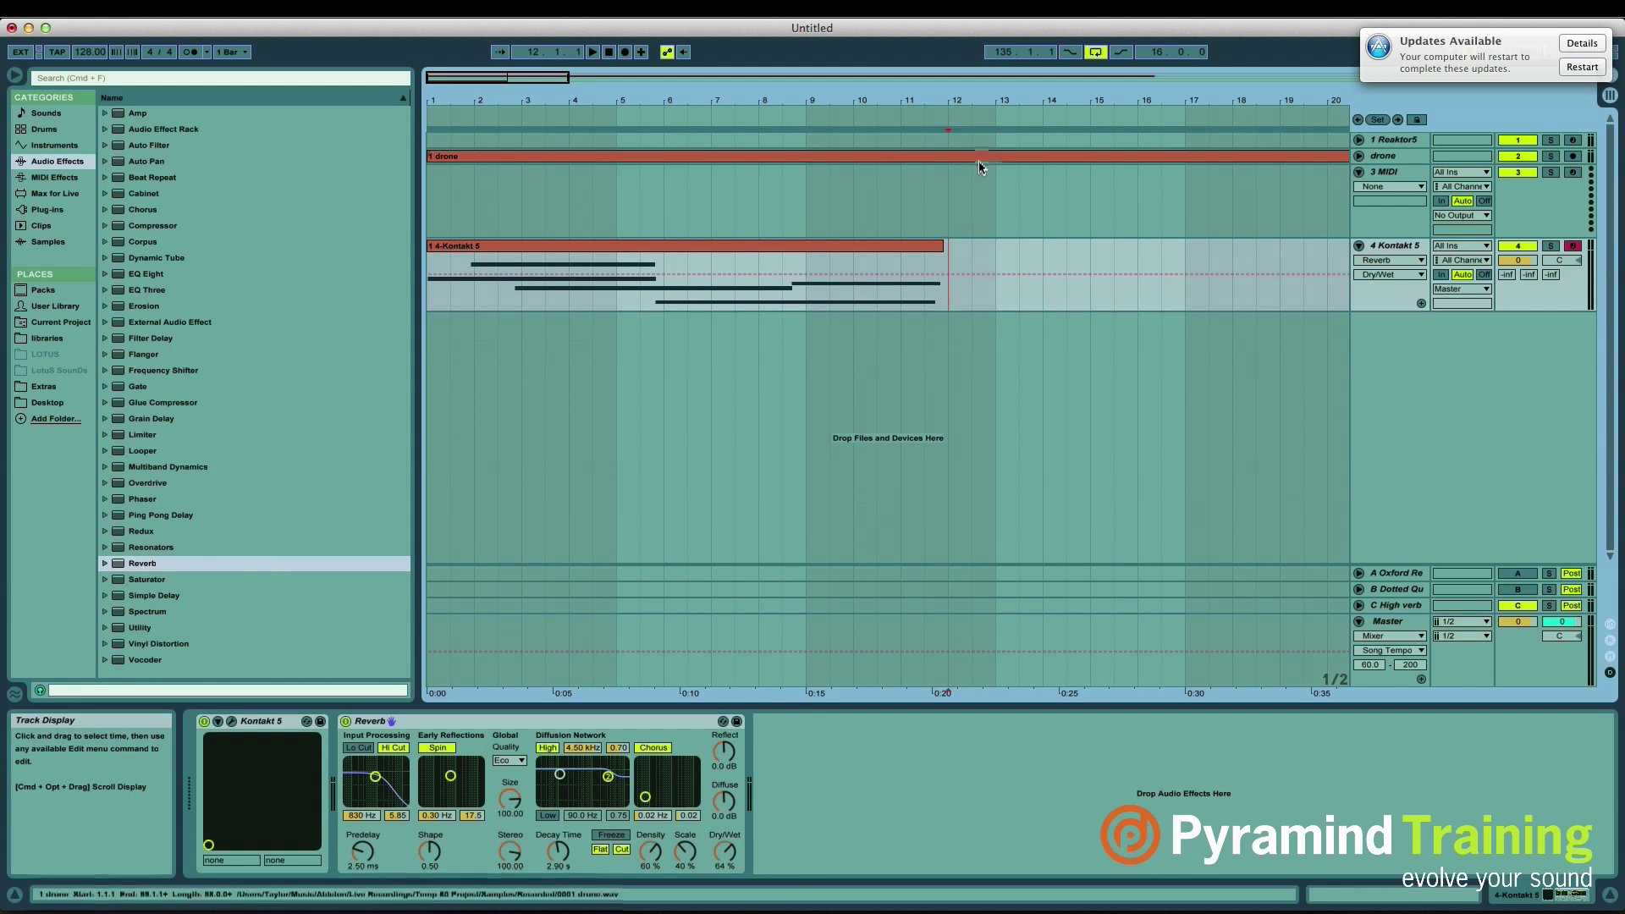
Step: Unfold the drone track in the arrangement to show its waveform and track controls
{"action": "left_click_drag", "start_coordinate": [956, 102], "coordinate": [957, 81]}
{"action": "mouse_move", "coordinate": [632, 102]}
{"action": "left_mouse_down"}
{"action": "mouse_move", "coordinate": [632, 78]}
{"action": "mouse_move", "coordinate": [632, 102]}
{"action": "left_mouse_up"}
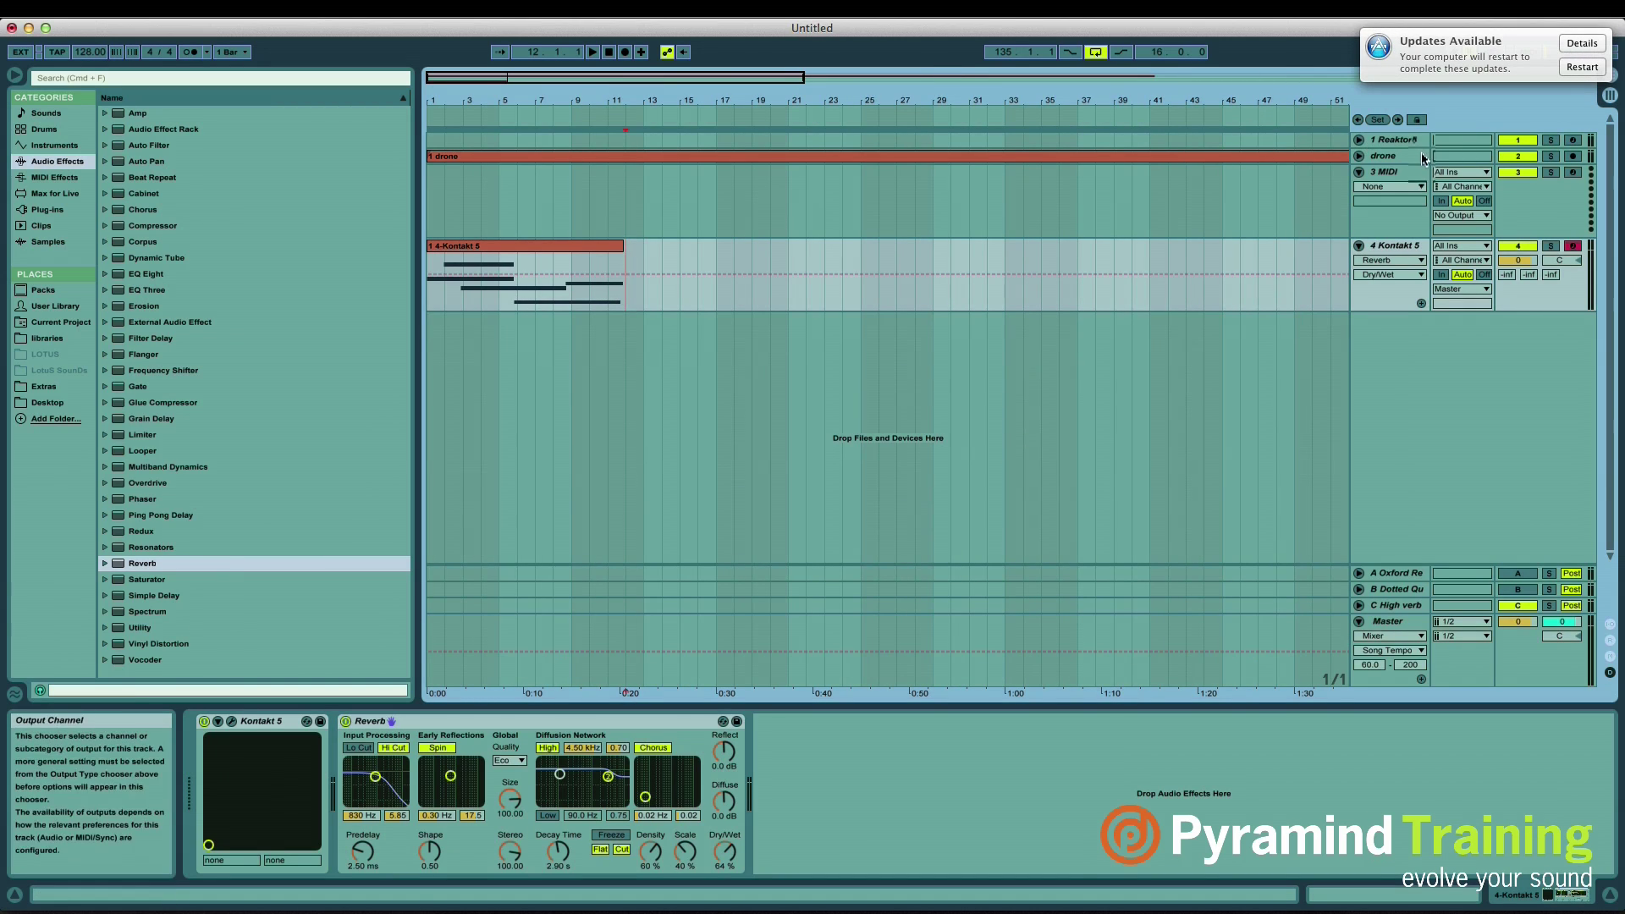
{"action": "left_click", "coordinate": [1360, 157]}
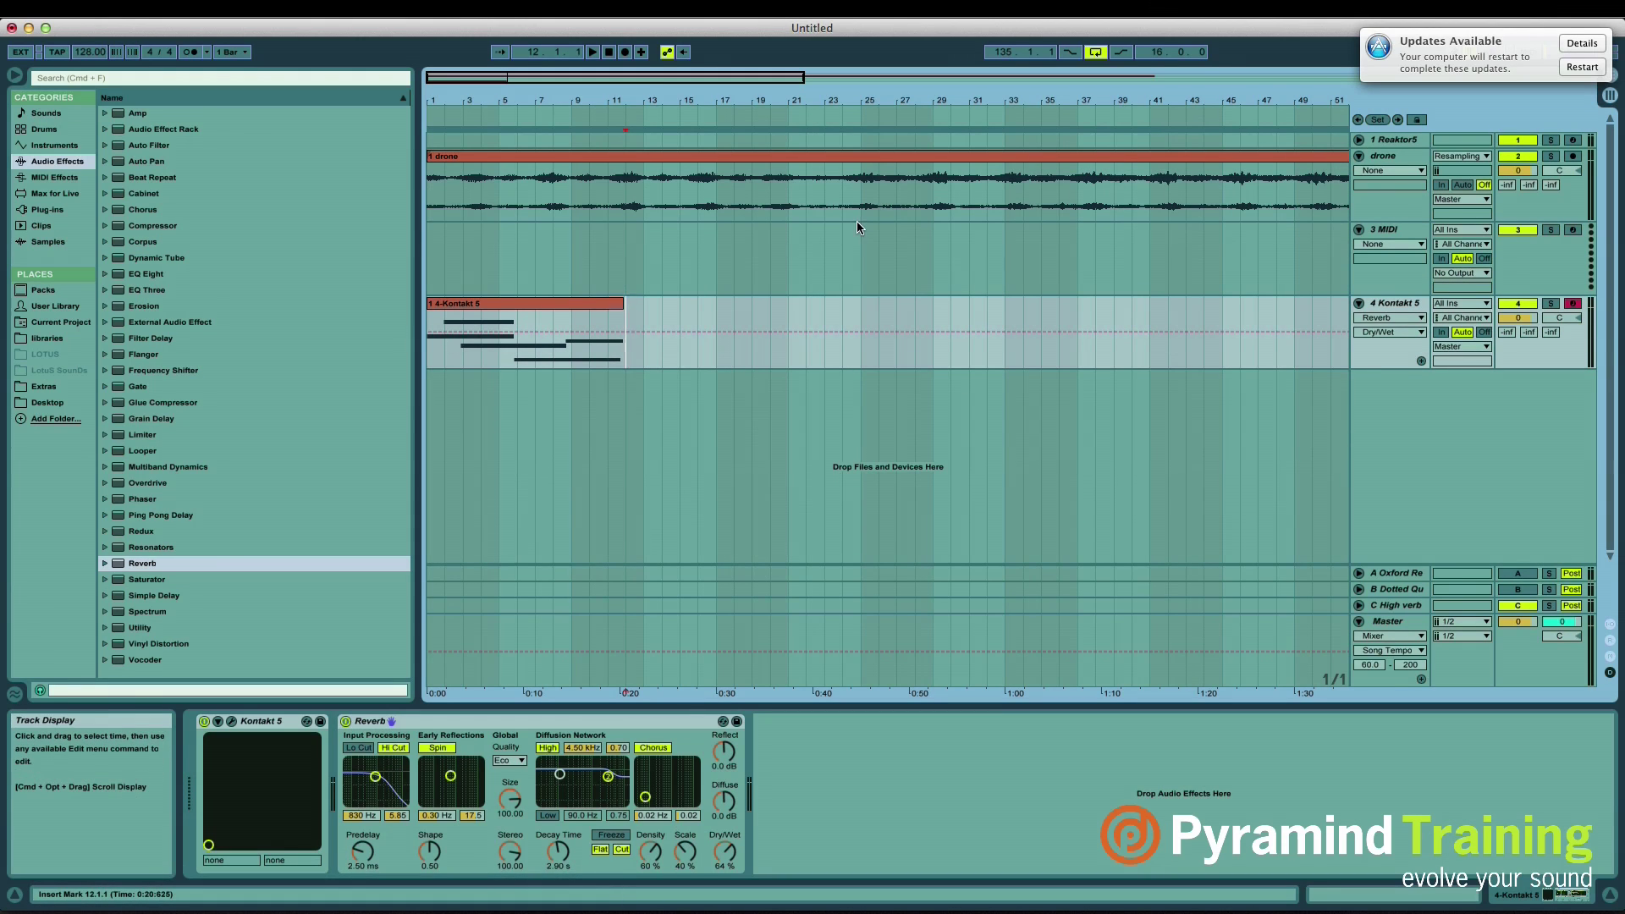
{"action": "left_click_drag", "start_coordinate": [630, 99], "coordinate": [631, 85]}
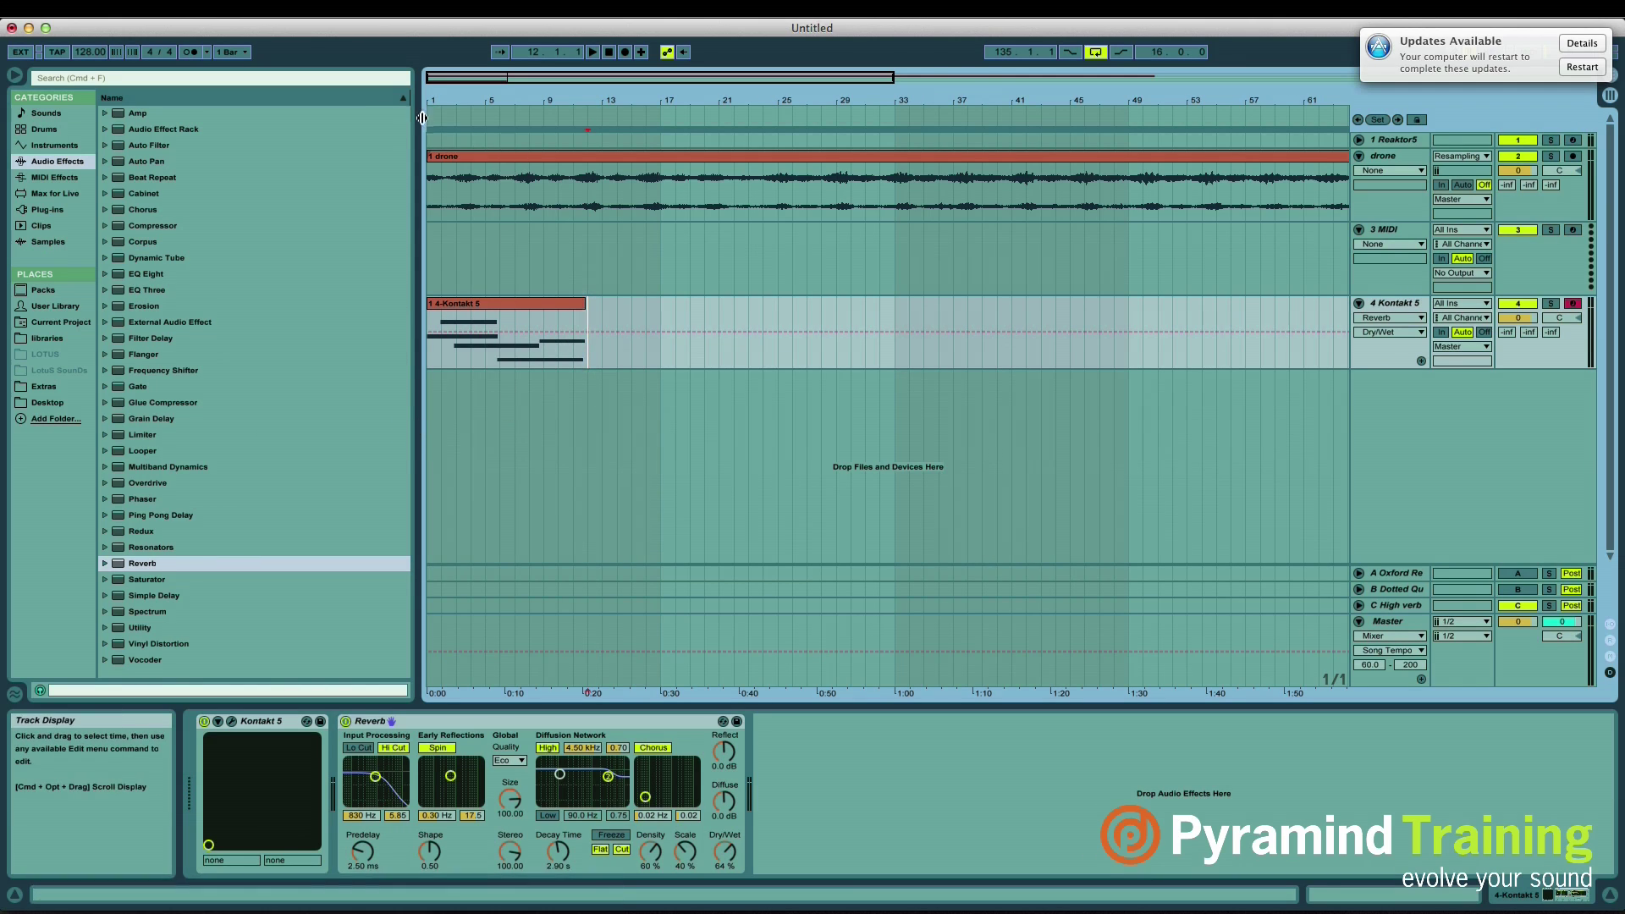
{"action": "left_click_drag", "start_coordinate": [453, 95], "coordinate": [698, 125]}
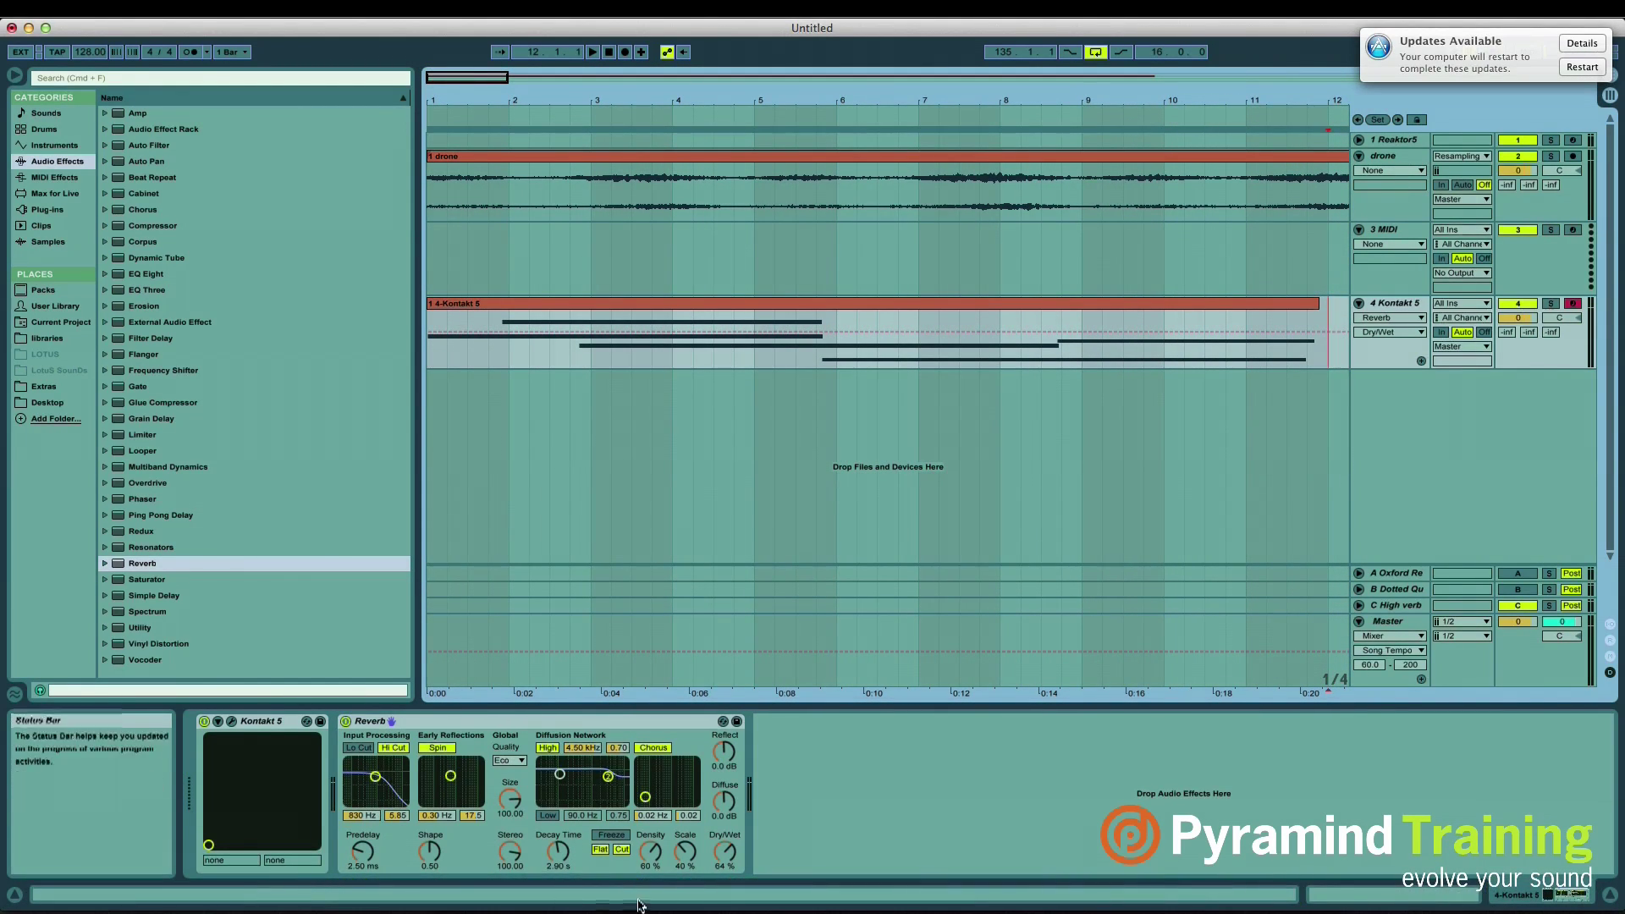
Step: Play the arrangement from the beginning through bar 11 to hear the drone and Kontakt 5 parts together
{"action": "key", "text": "space"}
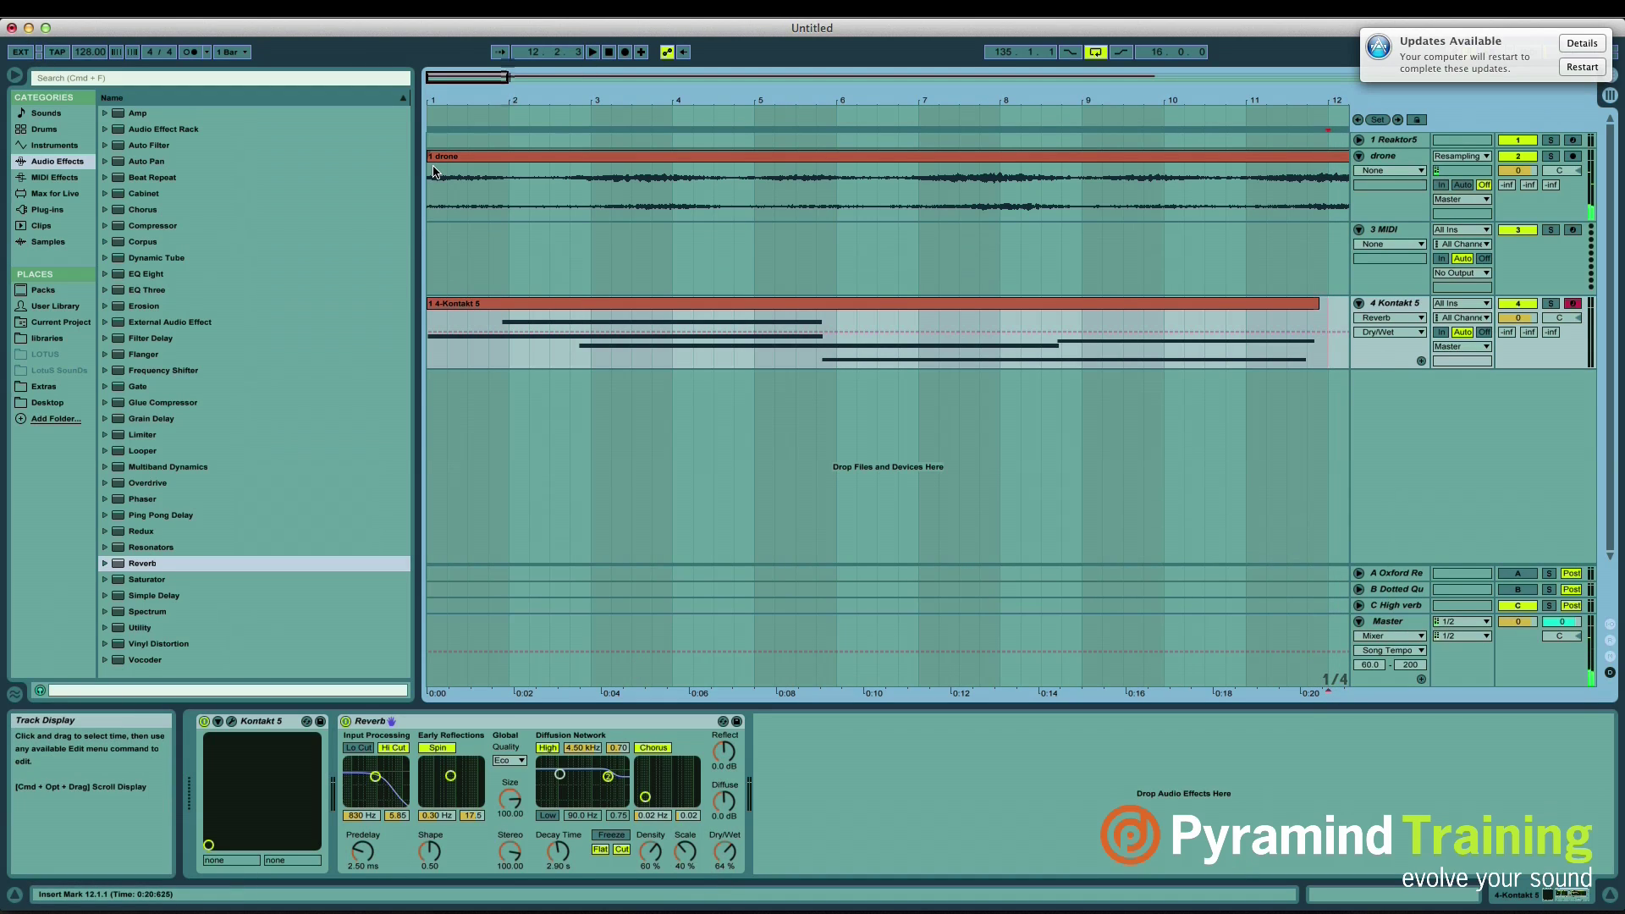
{"action": "key", "text": "Home"}
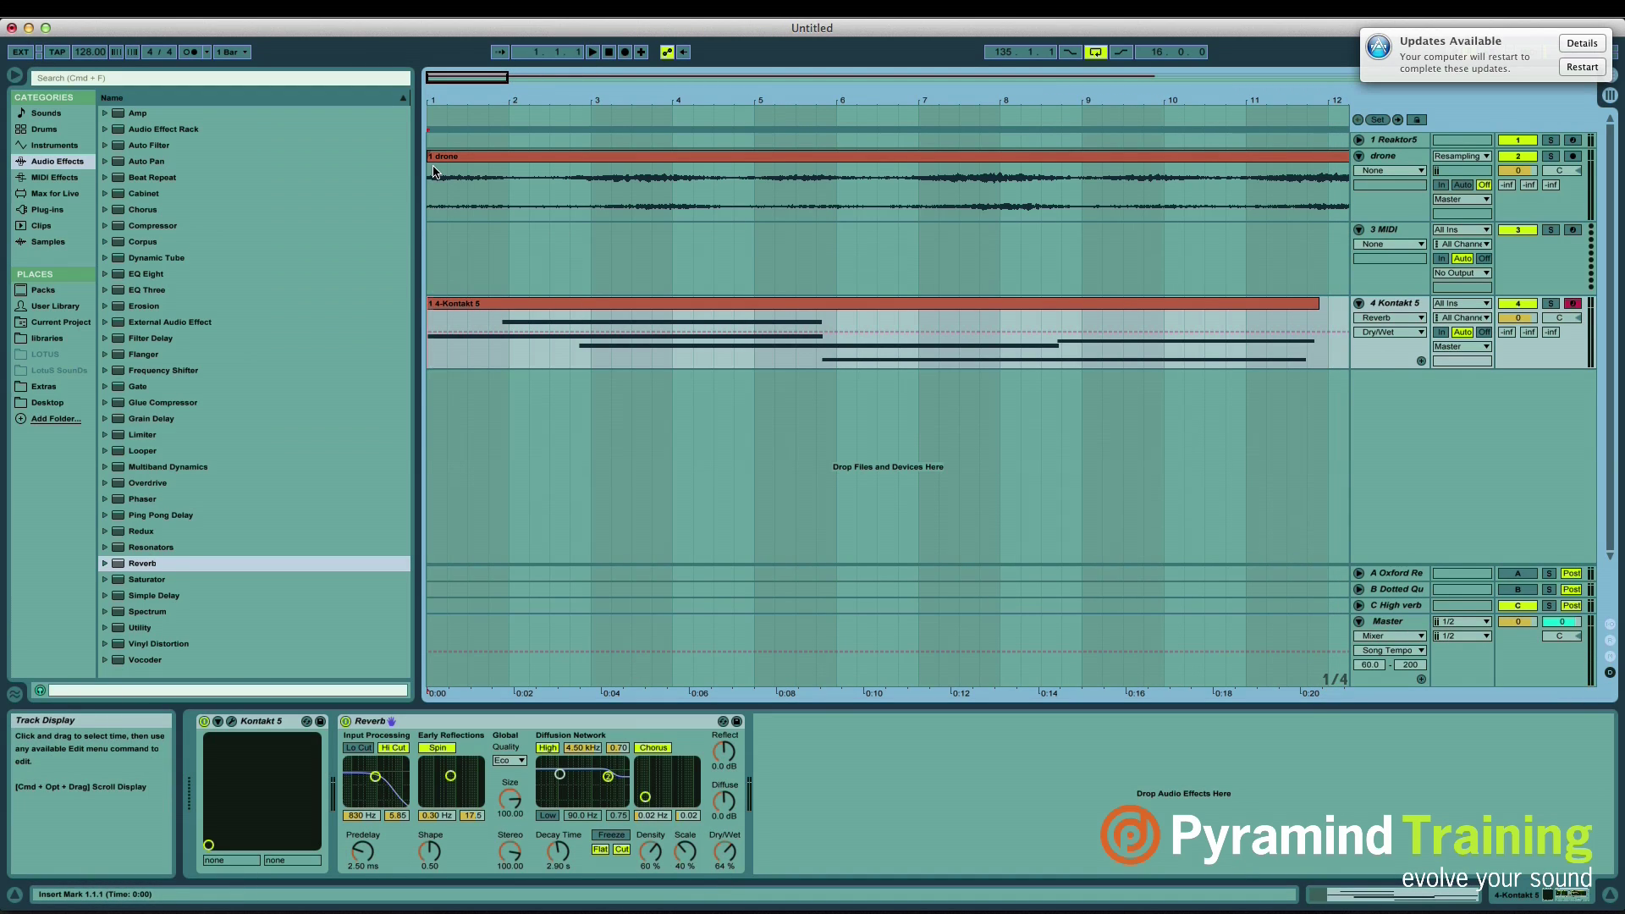
{"action": "key", "text": "space"}
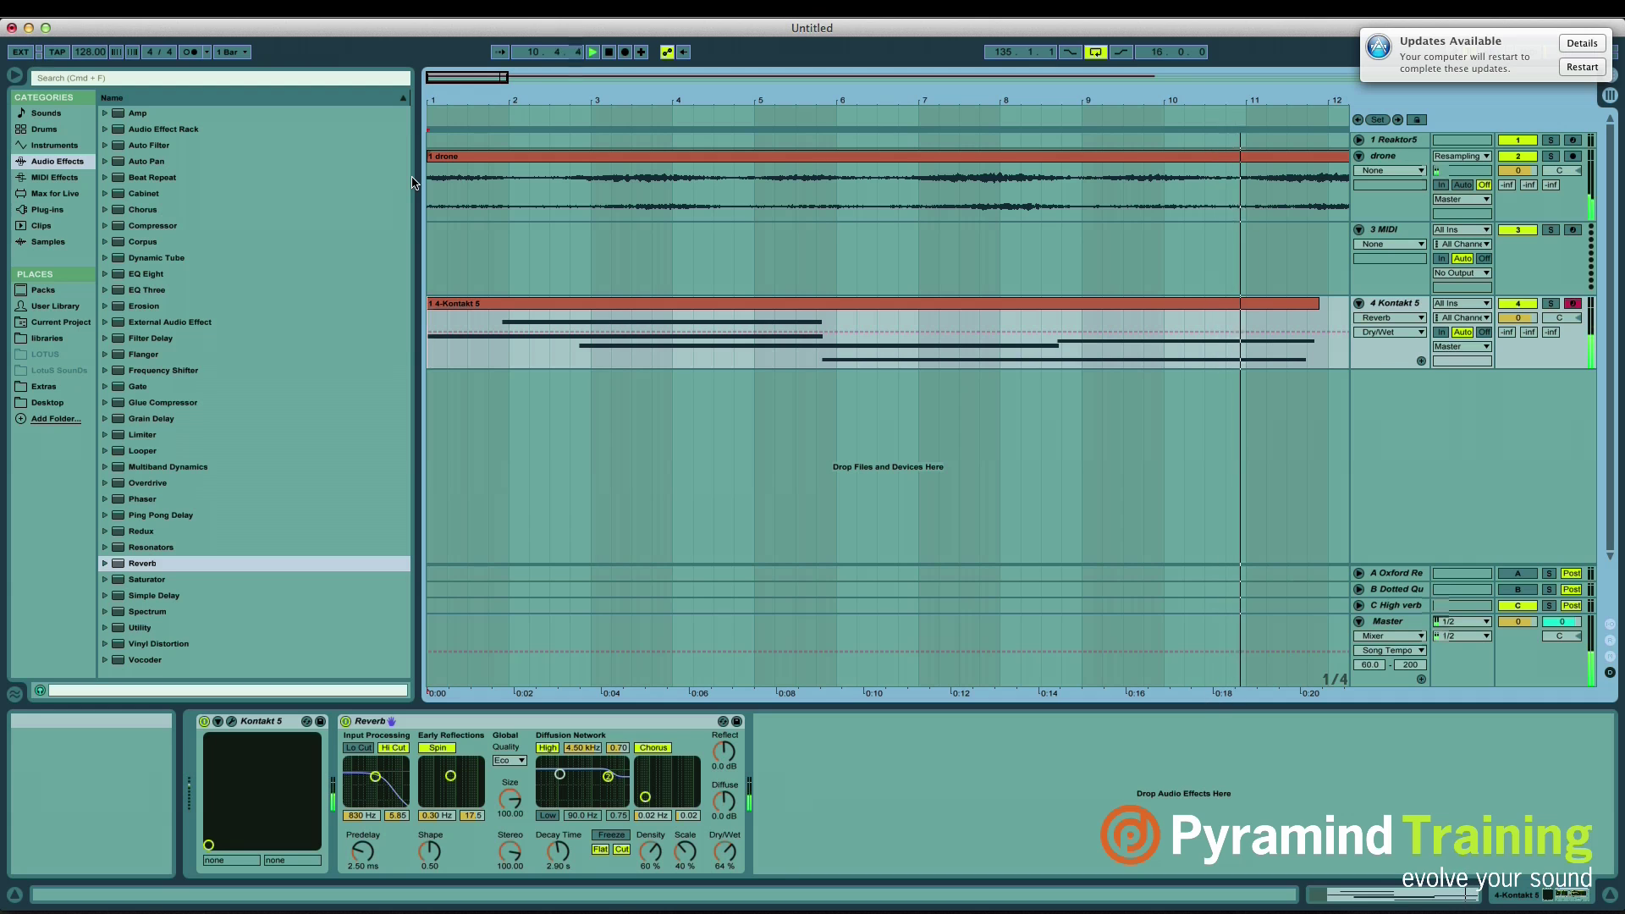
{"action": "key", "text": "space"}
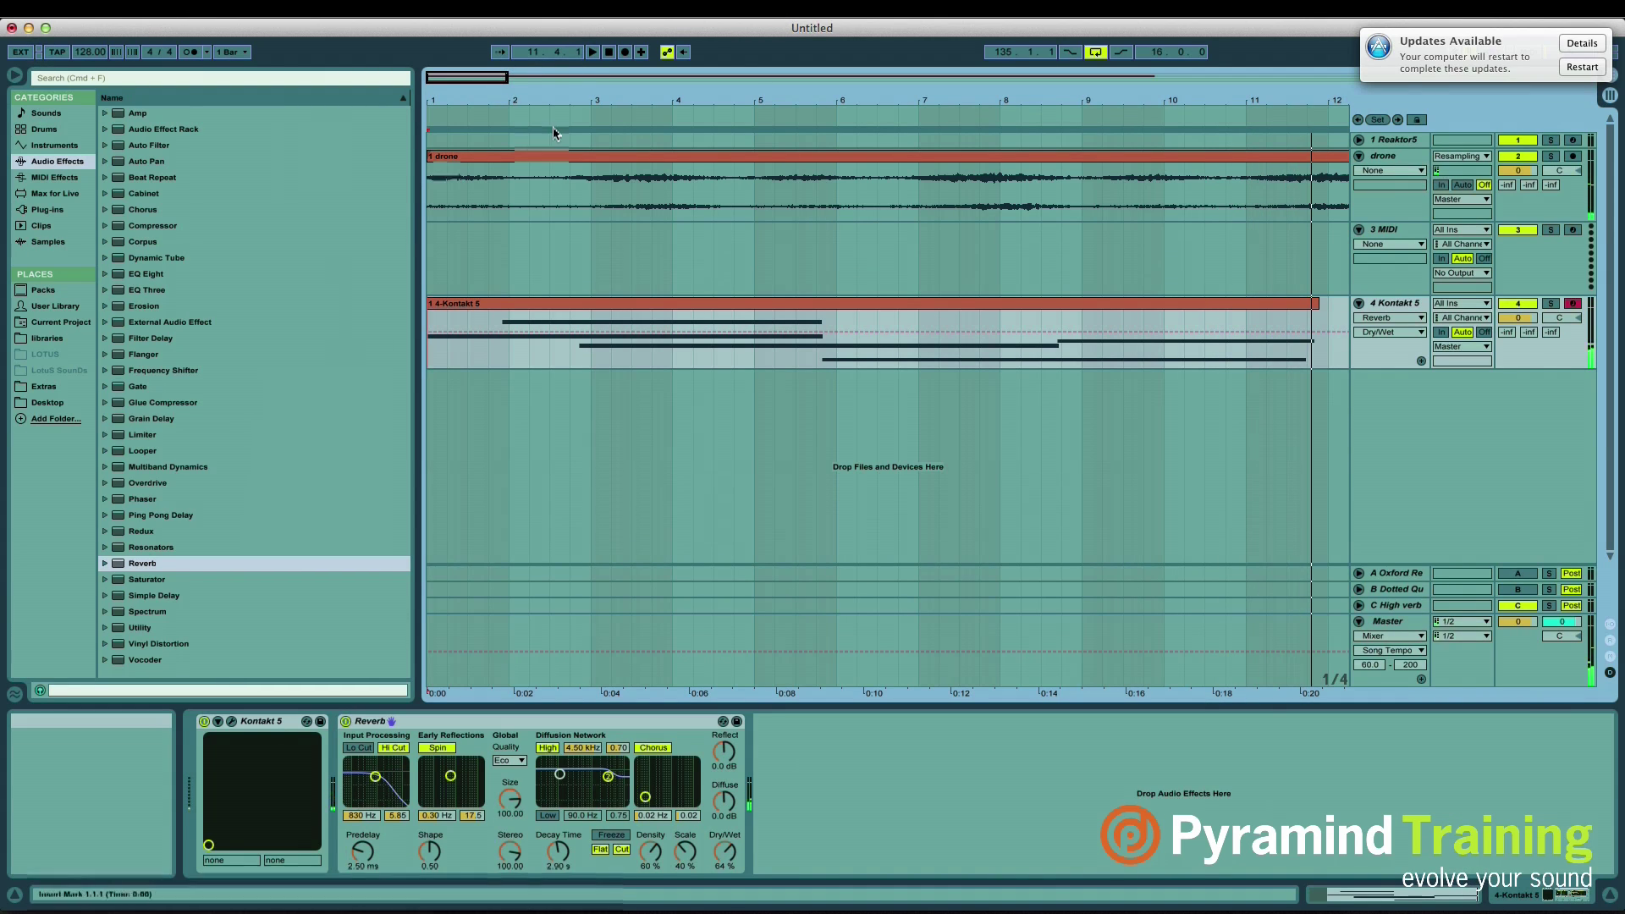
Step: Extend the Kontakt 5 clip's end to bar 12 and loop the arrangement over the clip's length
{"action": "left_click_drag", "start_coordinate": [508, 100], "coordinate": [508, 85]}
{"action": "left_click", "coordinate": [1007, 313]}
{"action": "left_click_drag", "start_coordinate": [999, 307], "coordinate": [1006, 304]}
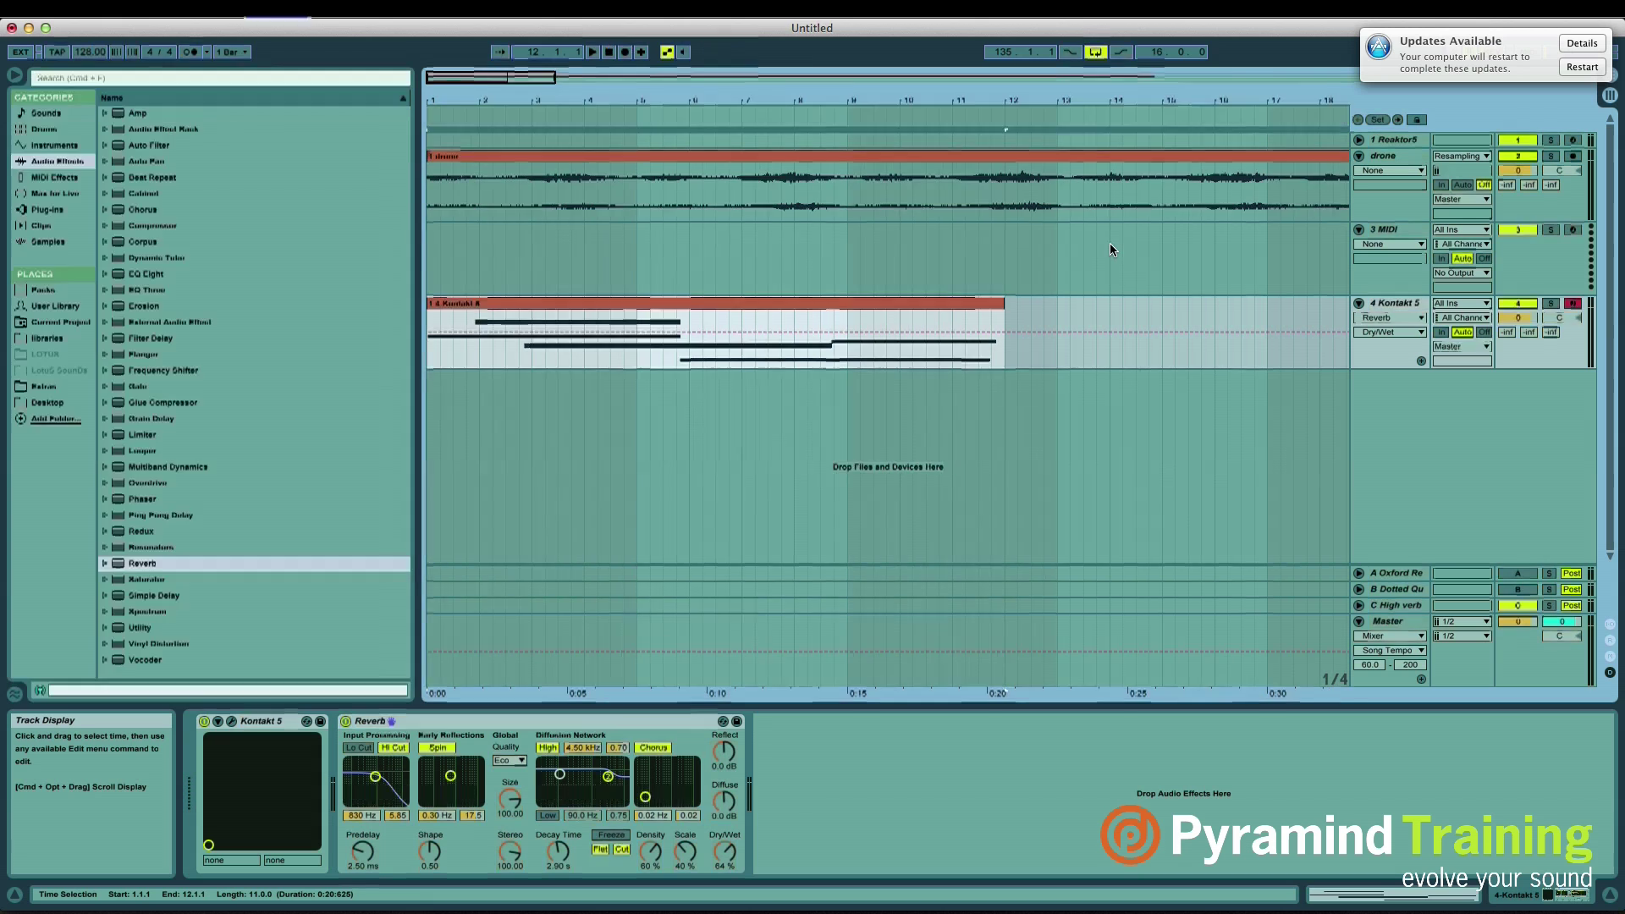
{"action": "key", "text": "super+l"}
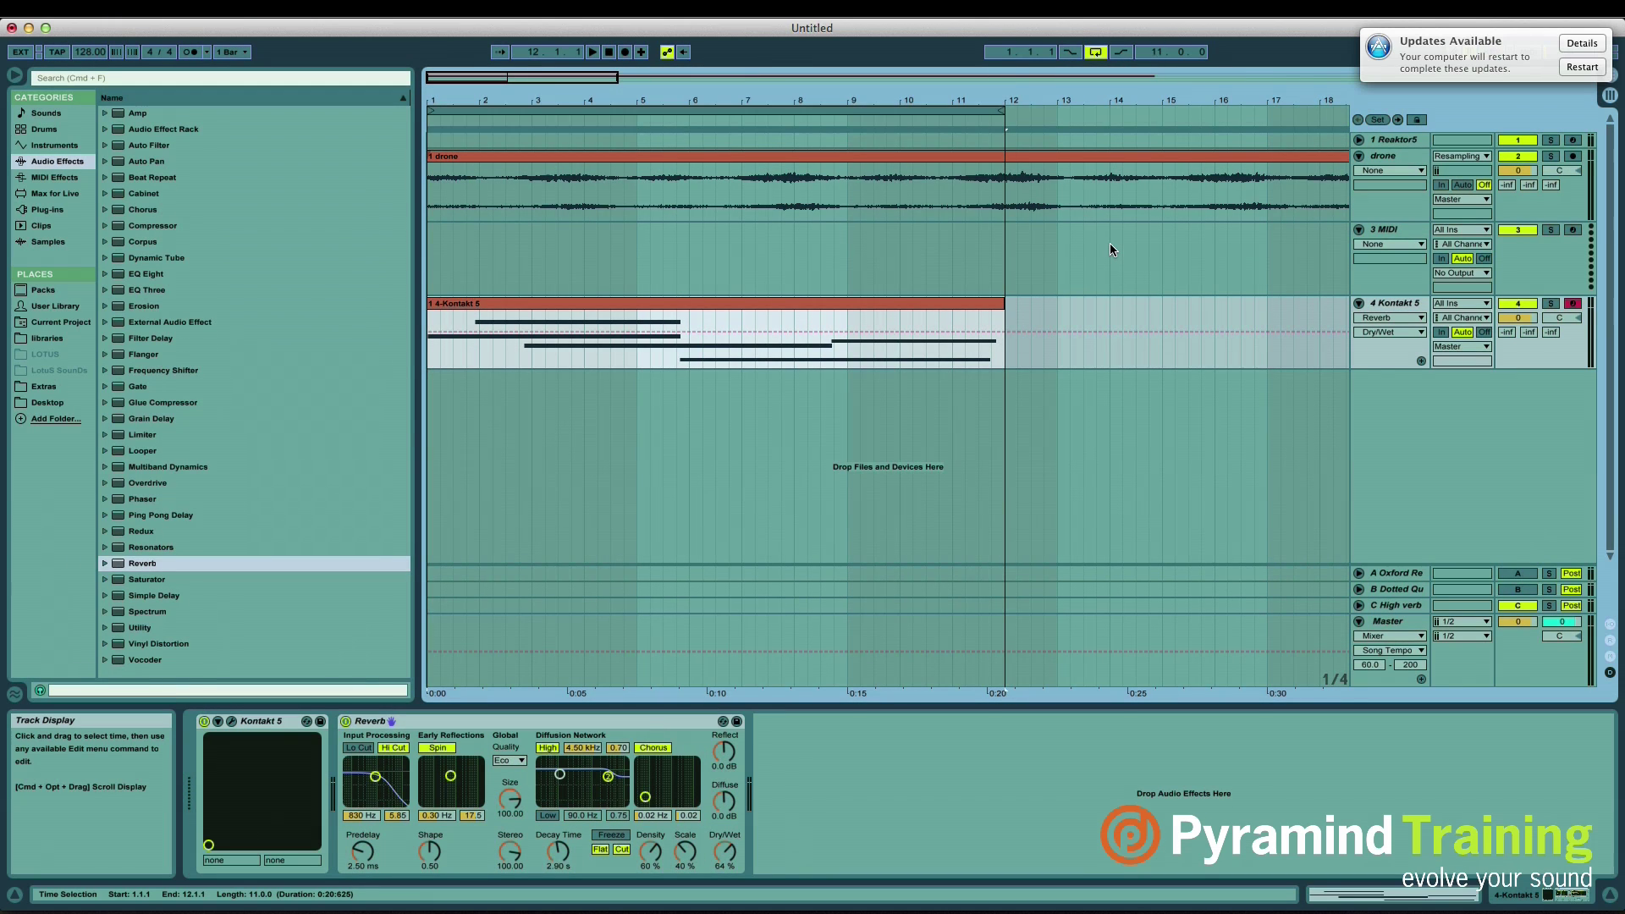
Step: Add the Corpus audio effect to the drone track and set its resonance type to String
{"action": "left_click_drag", "start_coordinate": [508, 99], "coordinate": [512, 164]}
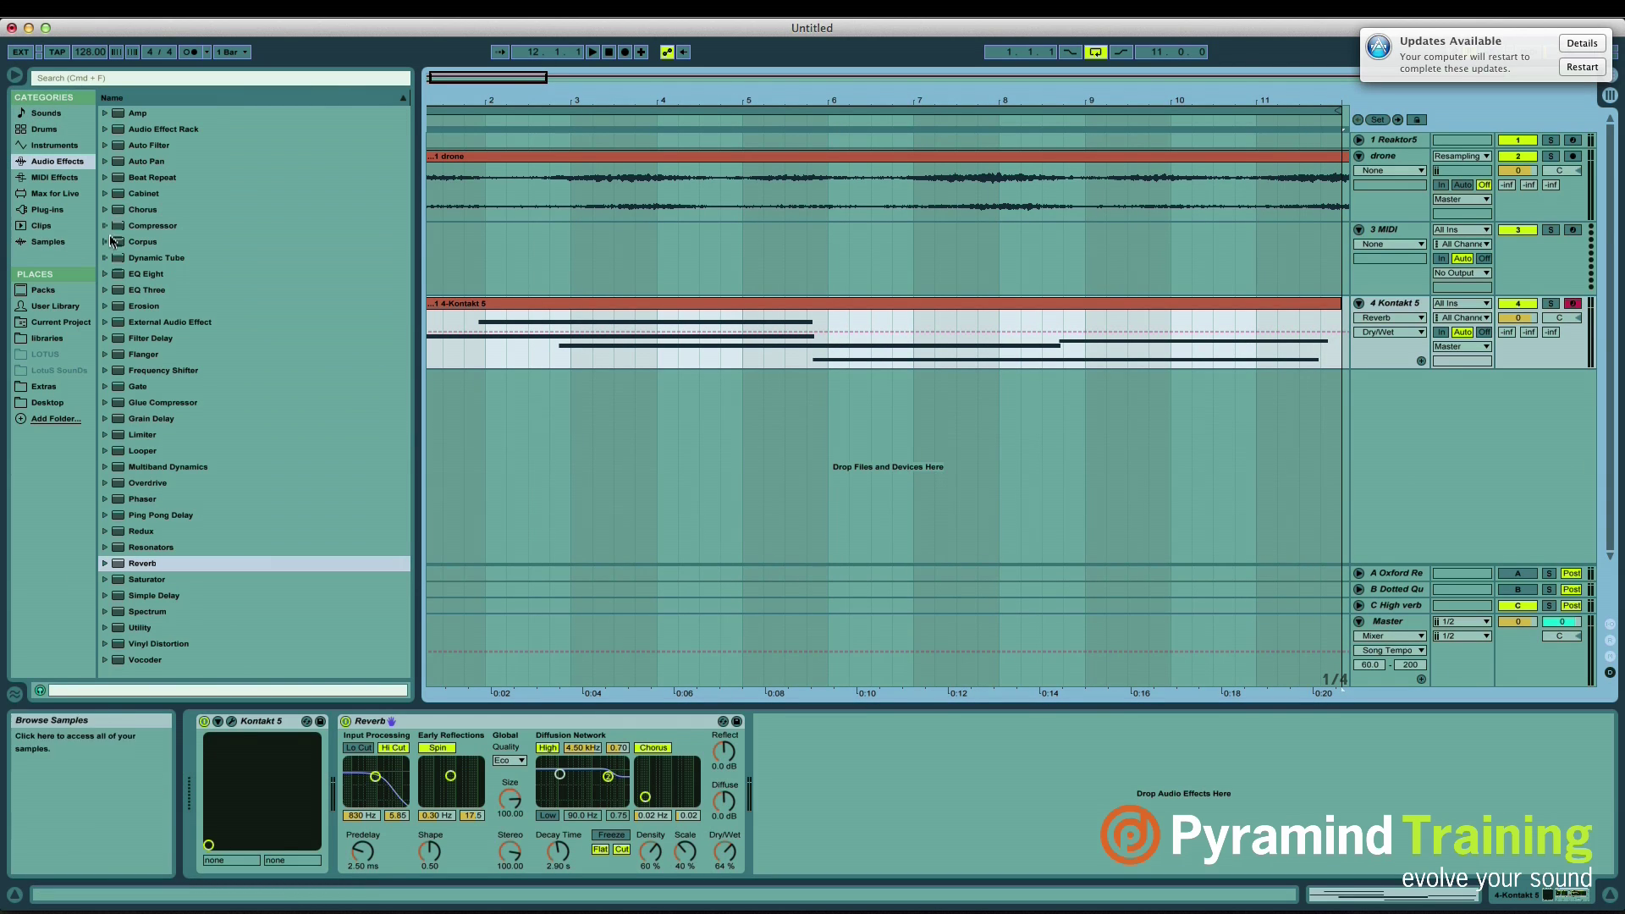
{"action": "left_click", "coordinate": [191, 239]}
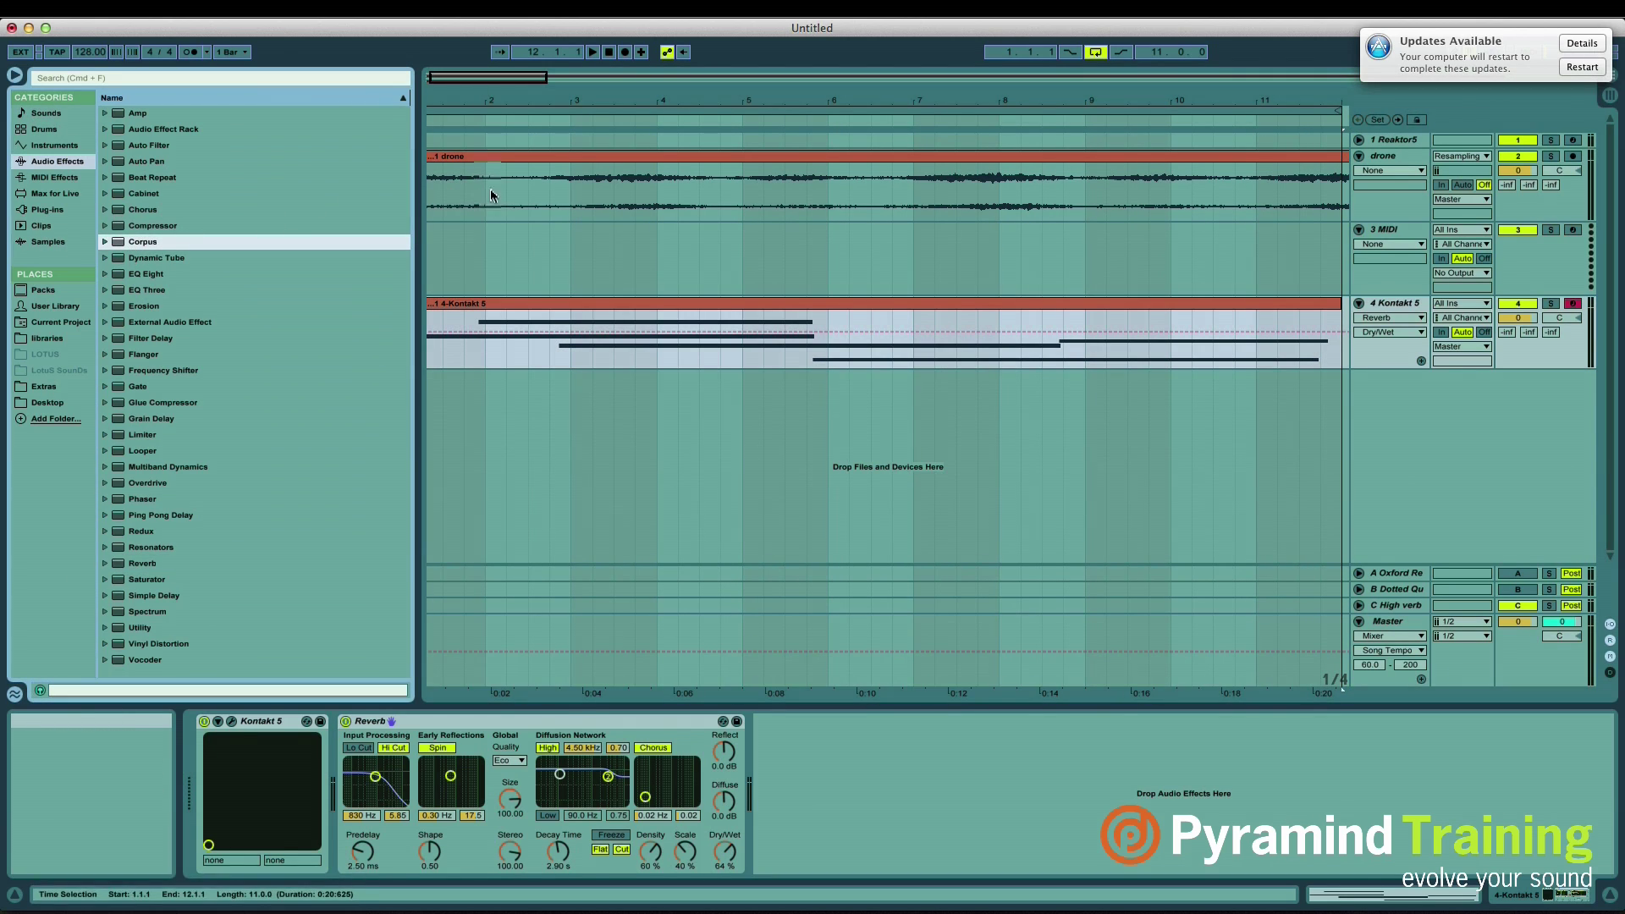
{"action": "left_click", "coordinate": [461, 207]}
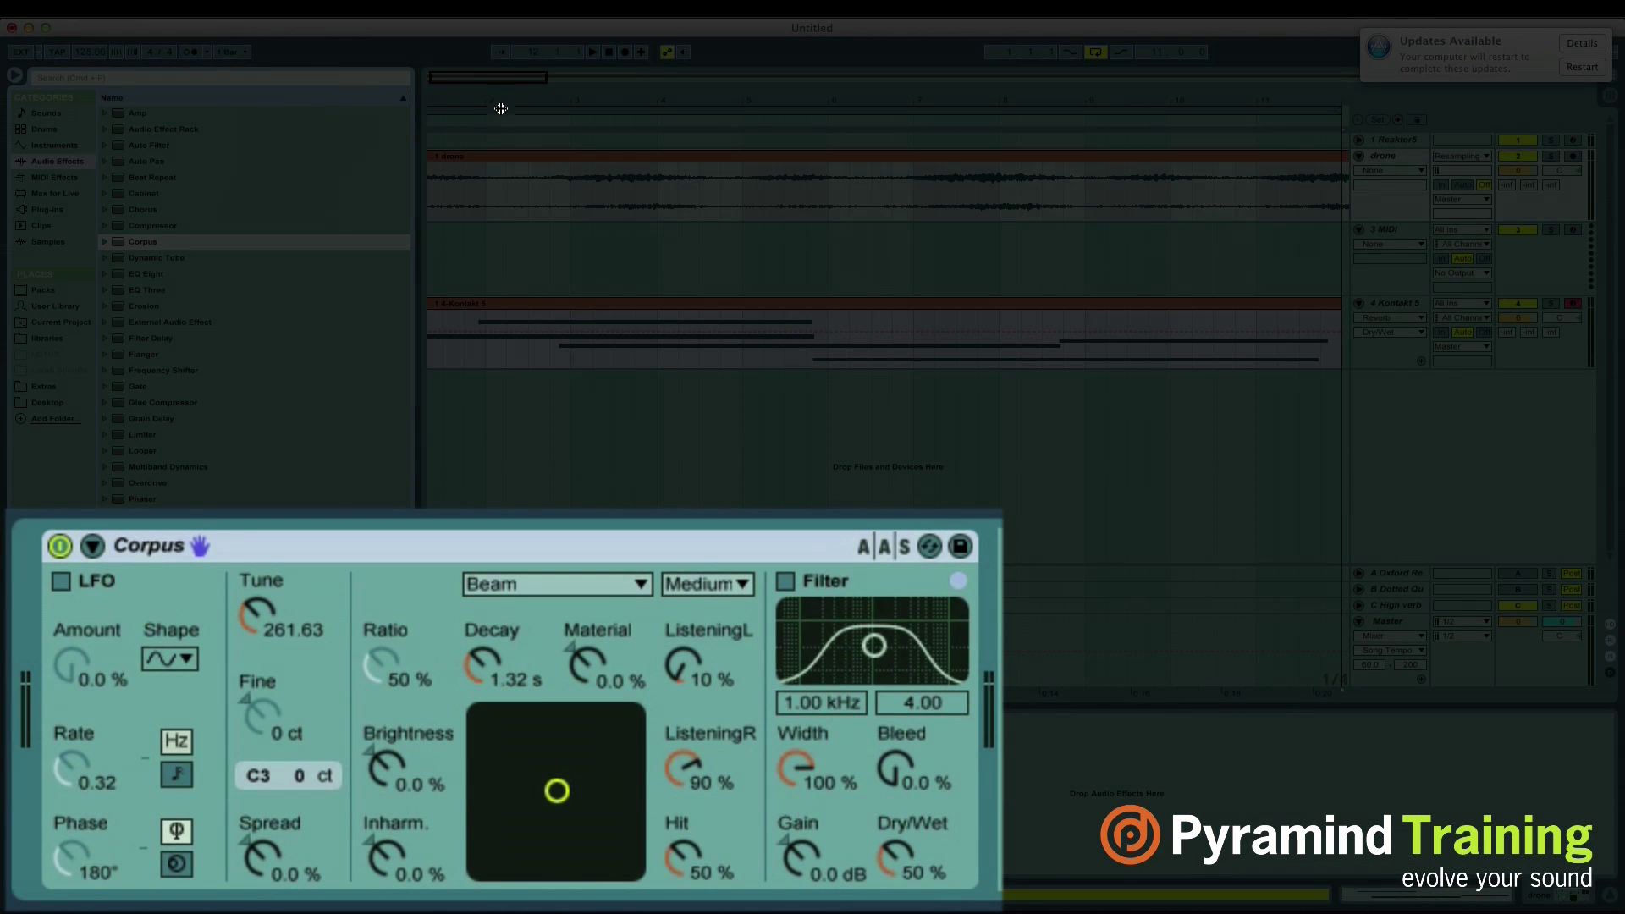
{"action": "left_click_drag", "start_coordinate": [507, 98], "coordinate": [536, 95]}
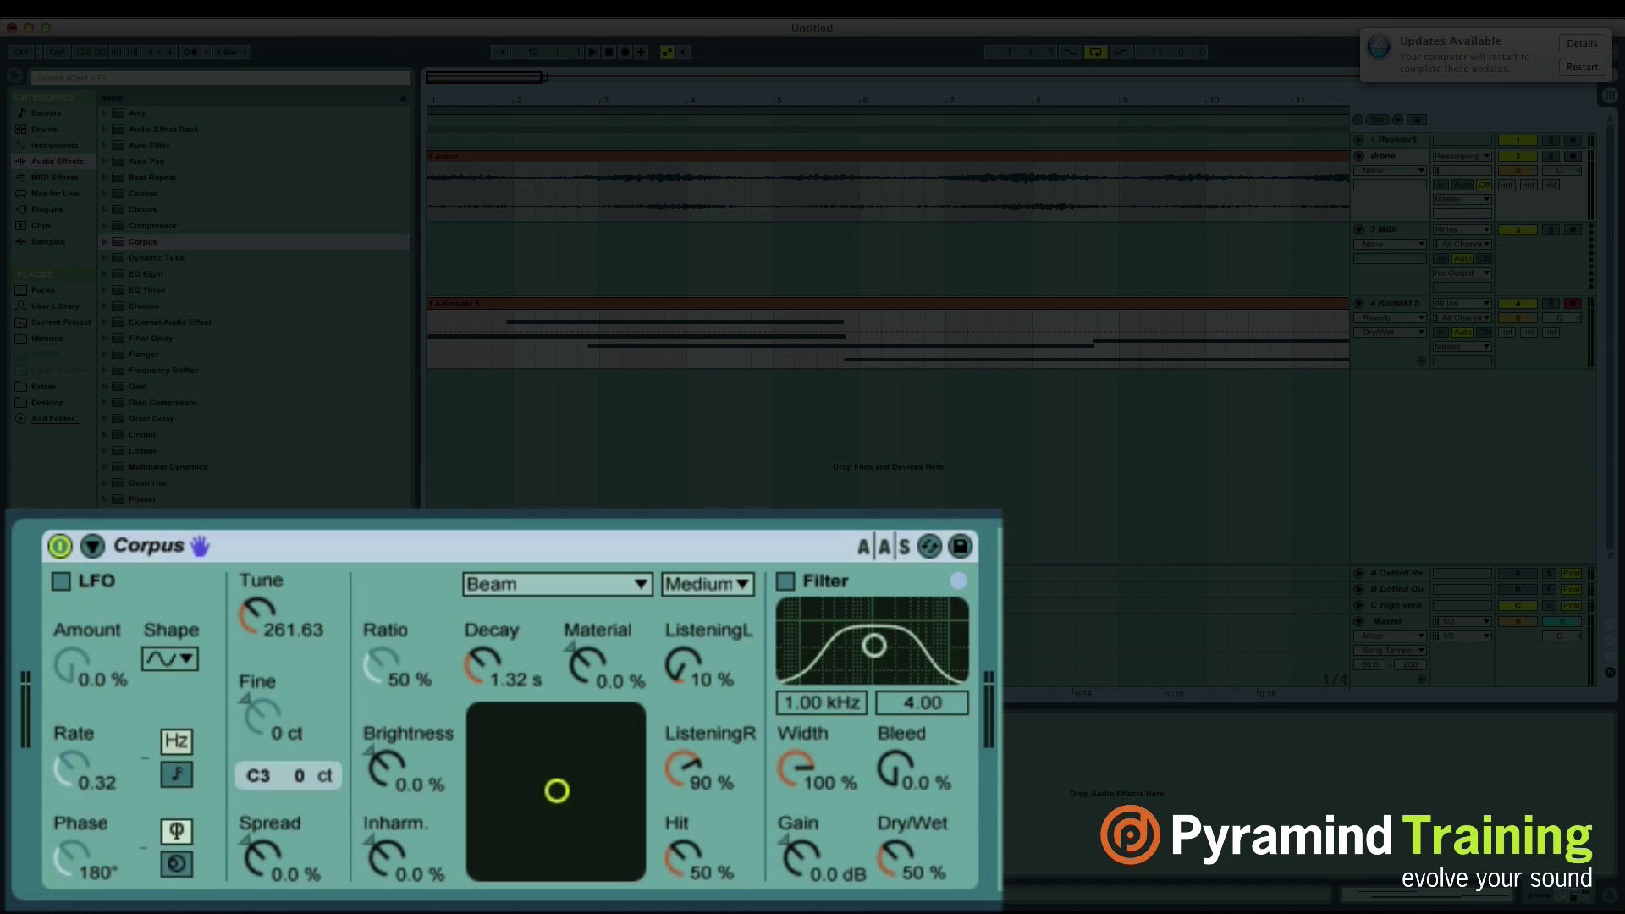
{"action": "left_click", "coordinate": [518, 588]}
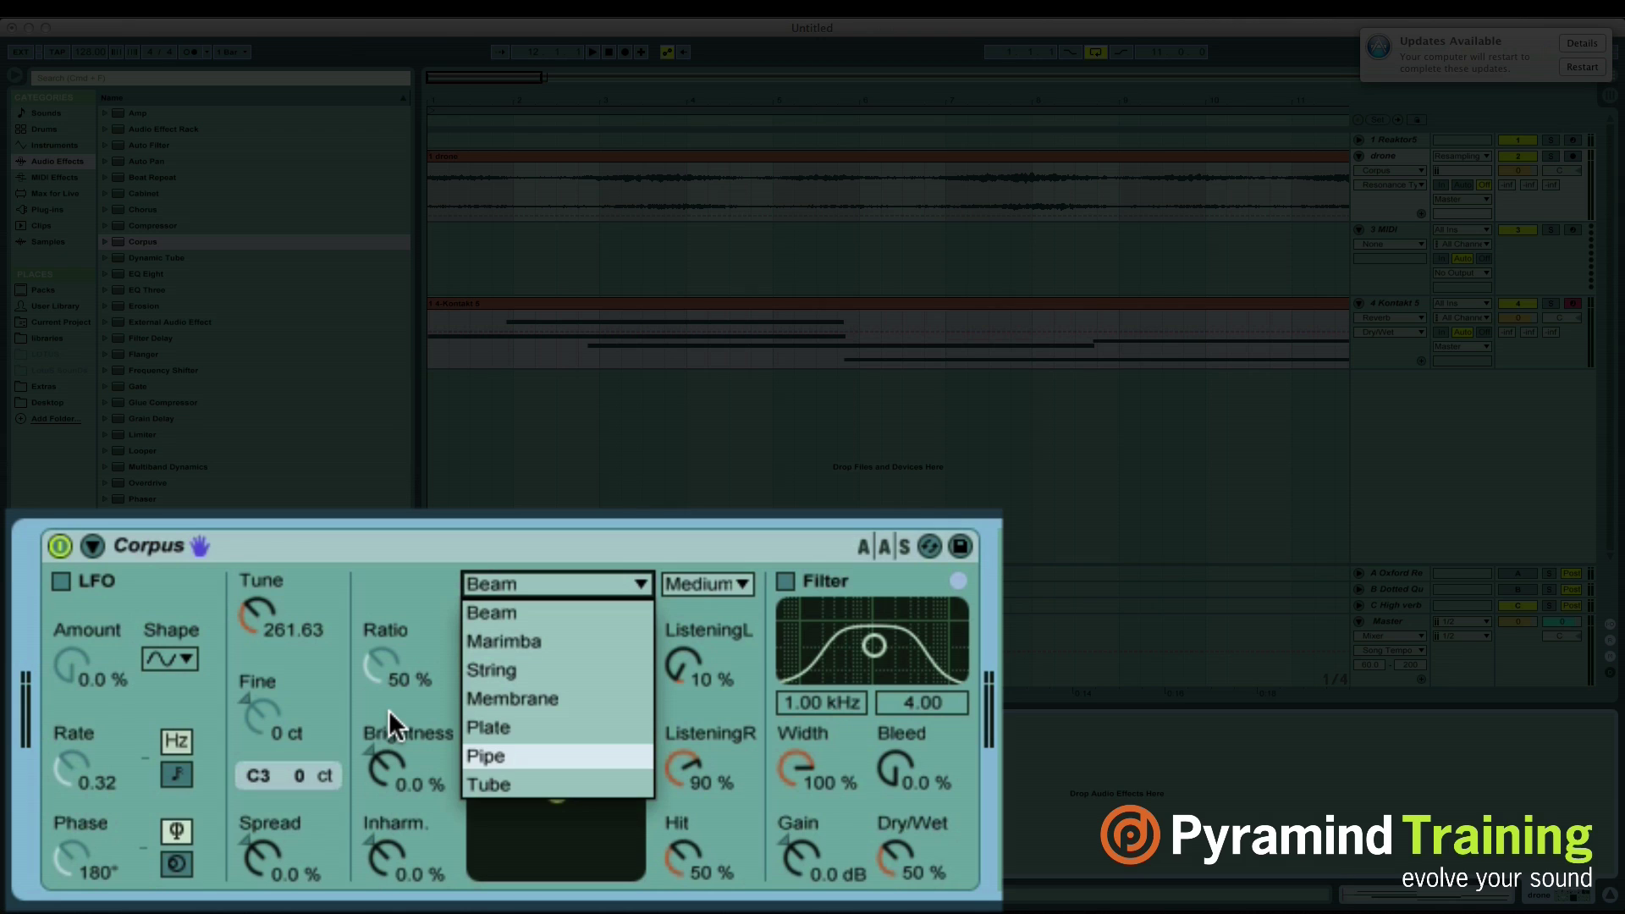
{"action": "left_click", "coordinate": [495, 668]}
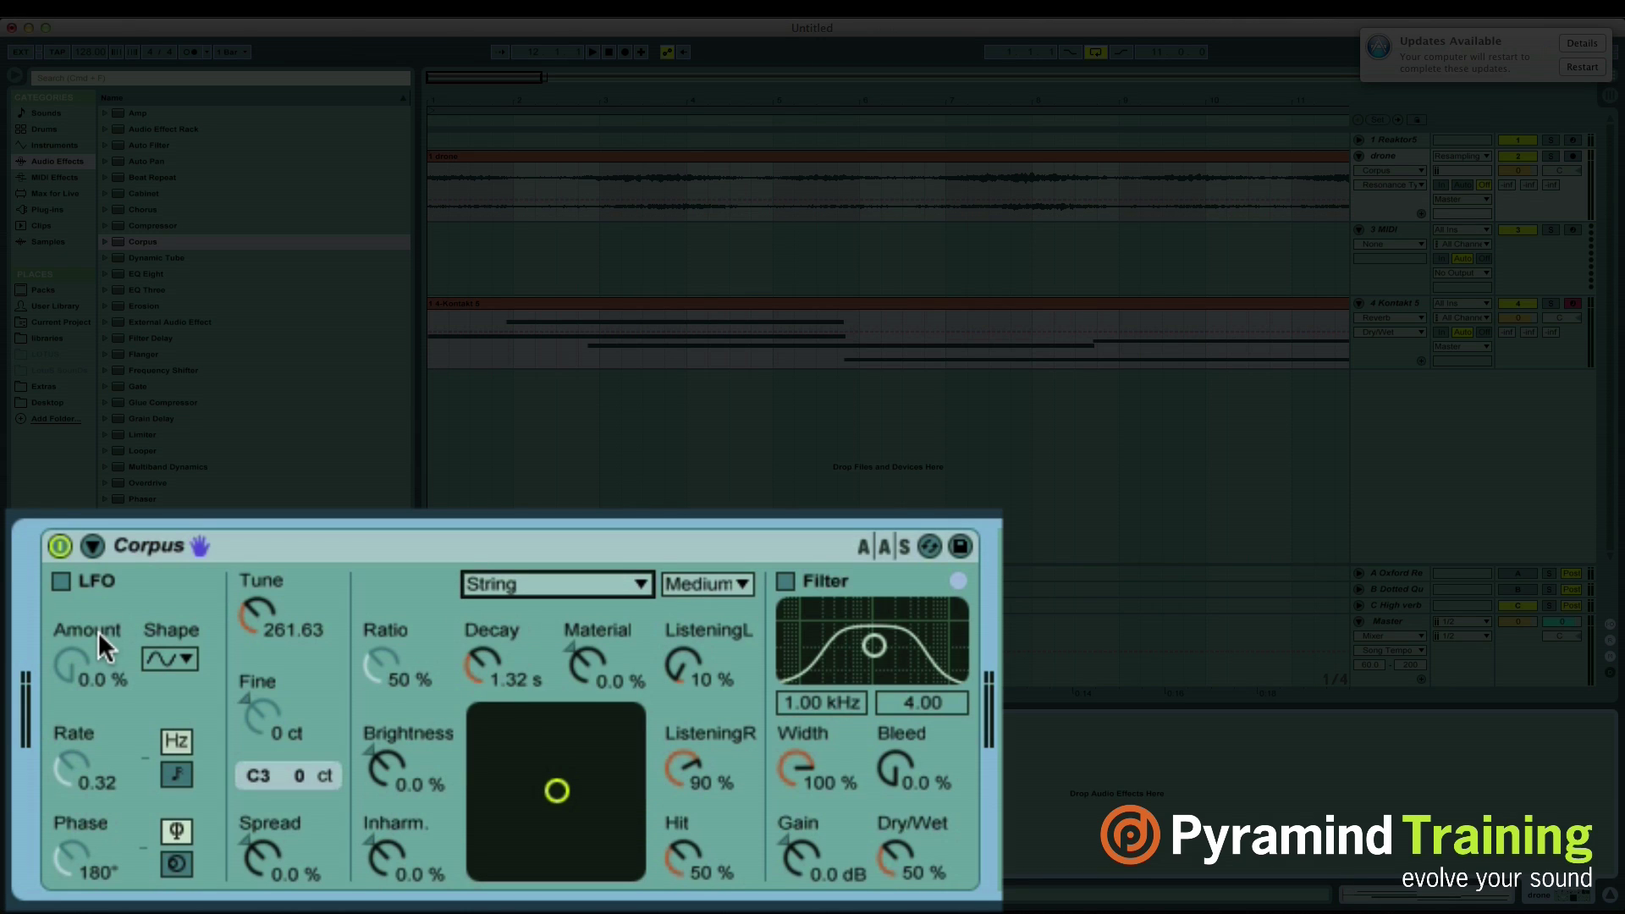
Step: Play the arrangement with the drone track soloed and lower the Corpus Tune to 161.23
{"action": "key", "text": "space"}
{"action": "left_click", "coordinate": [261, 608]}
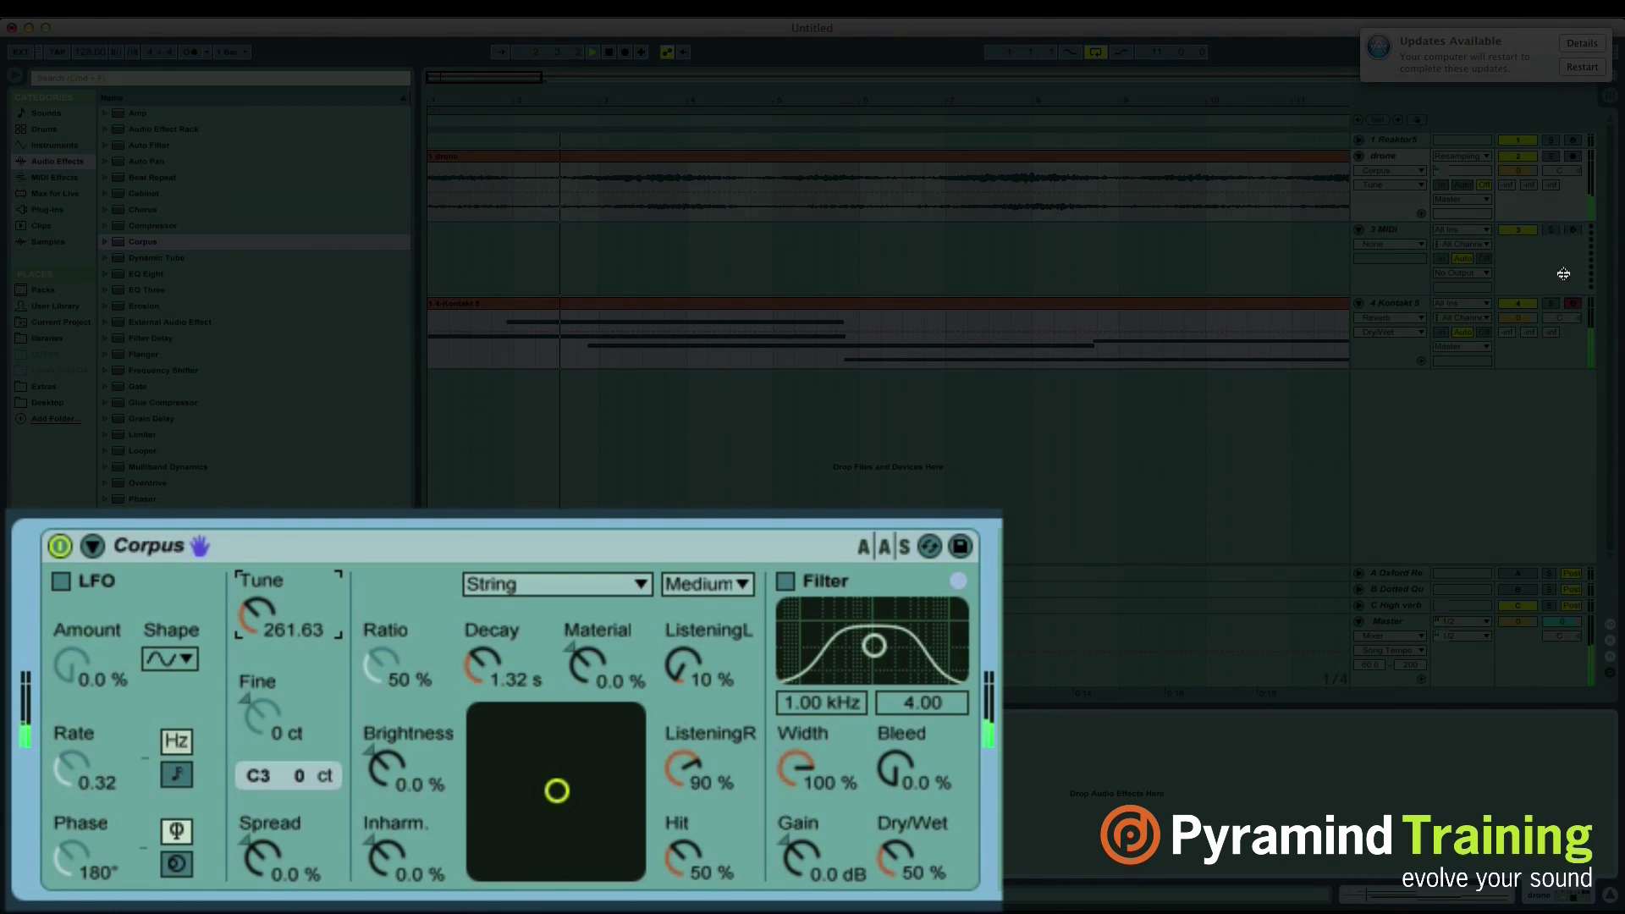
{"action": "left_click", "coordinate": [1550, 156]}
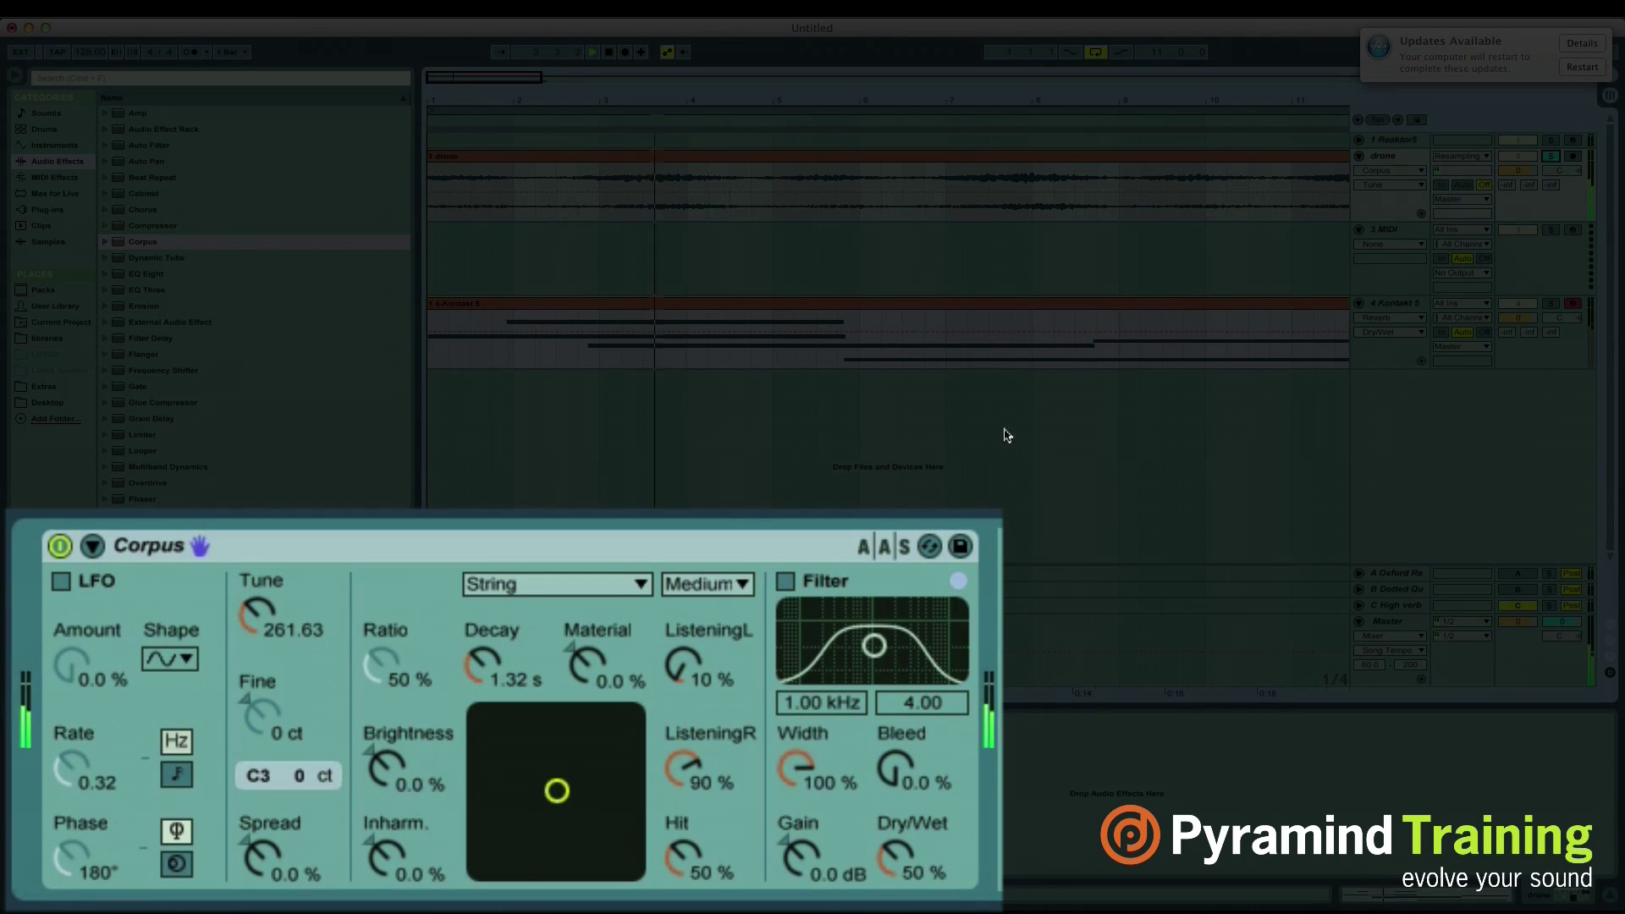
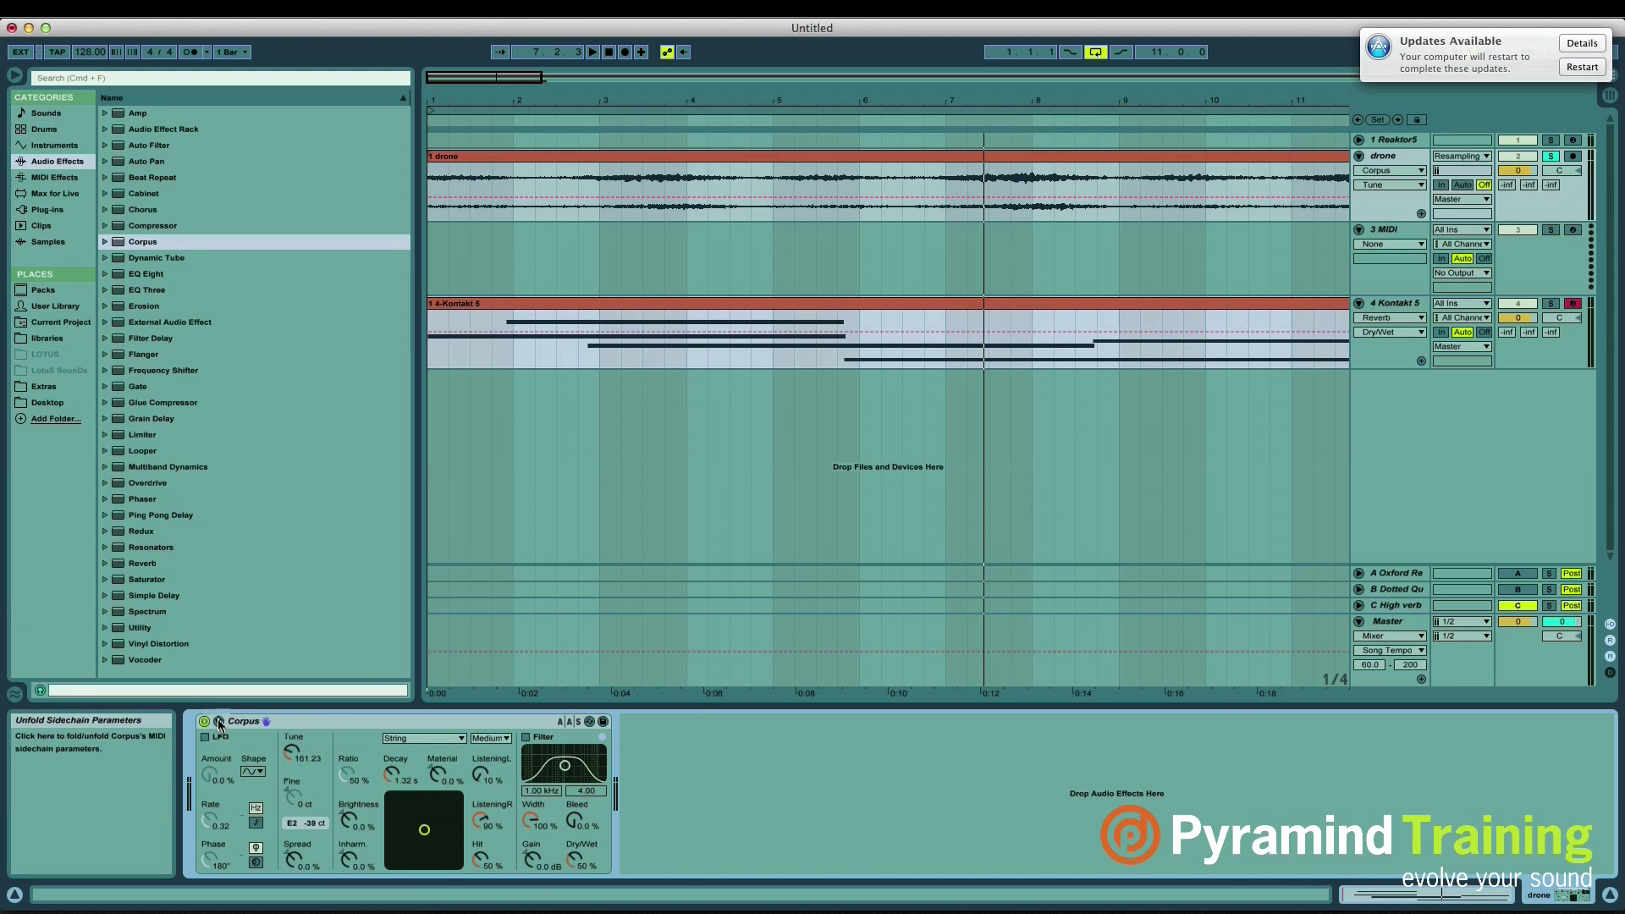
Step: Unfold the sidechain parameters of the Corpus device
{"action": "left_click", "coordinate": [219, 722]}
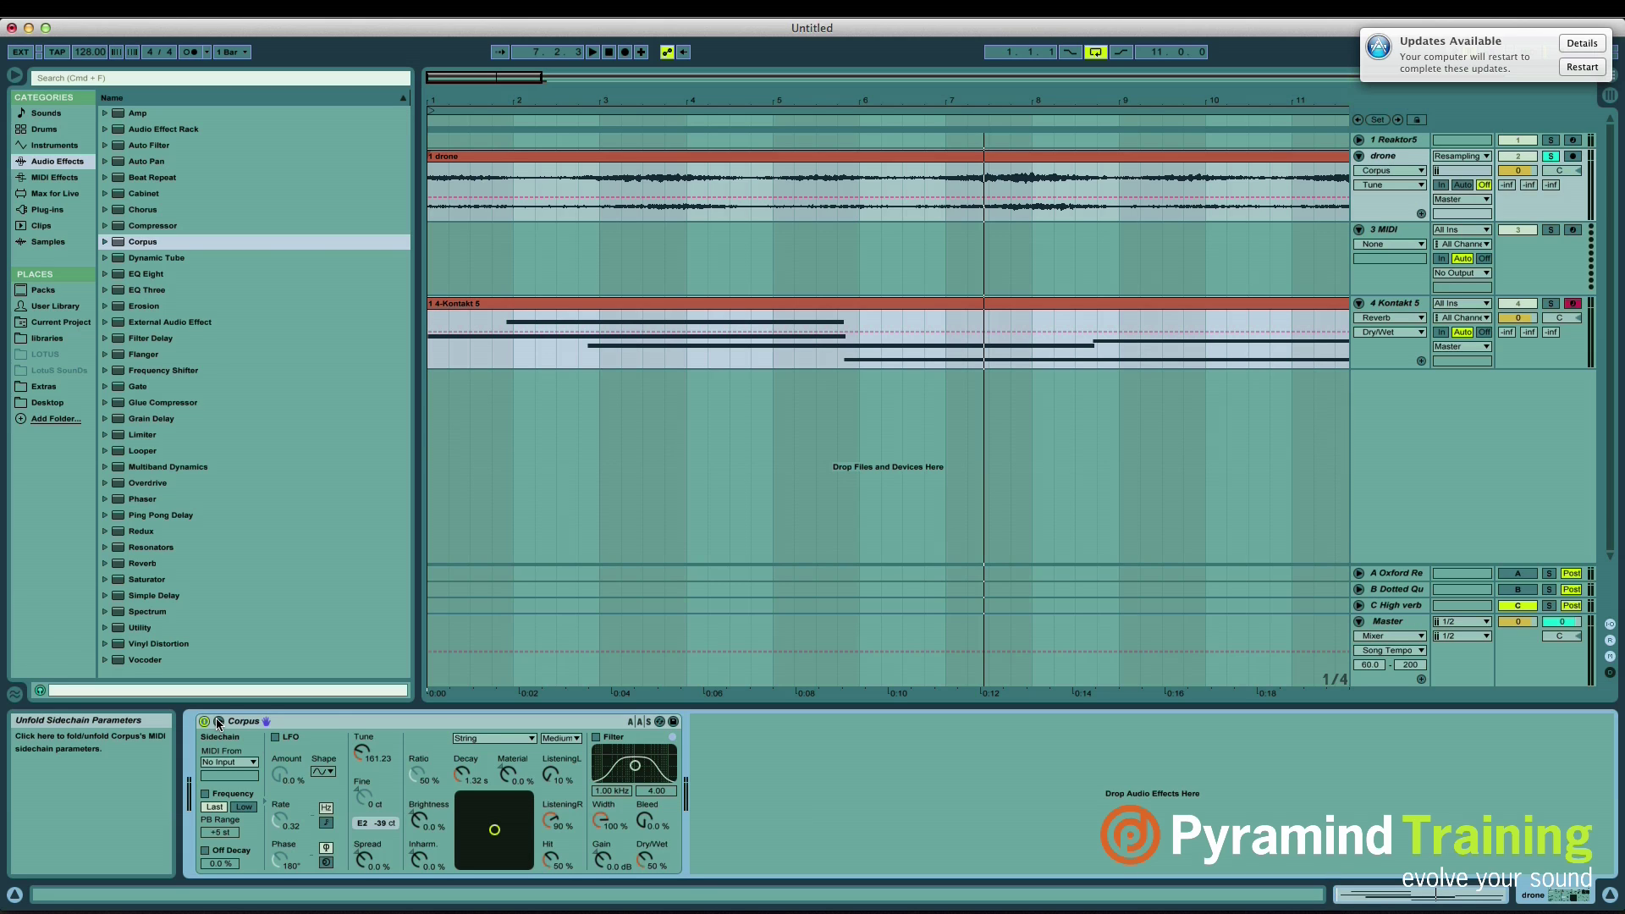
{"action": "left_click", "coordinate": [220, 722]}
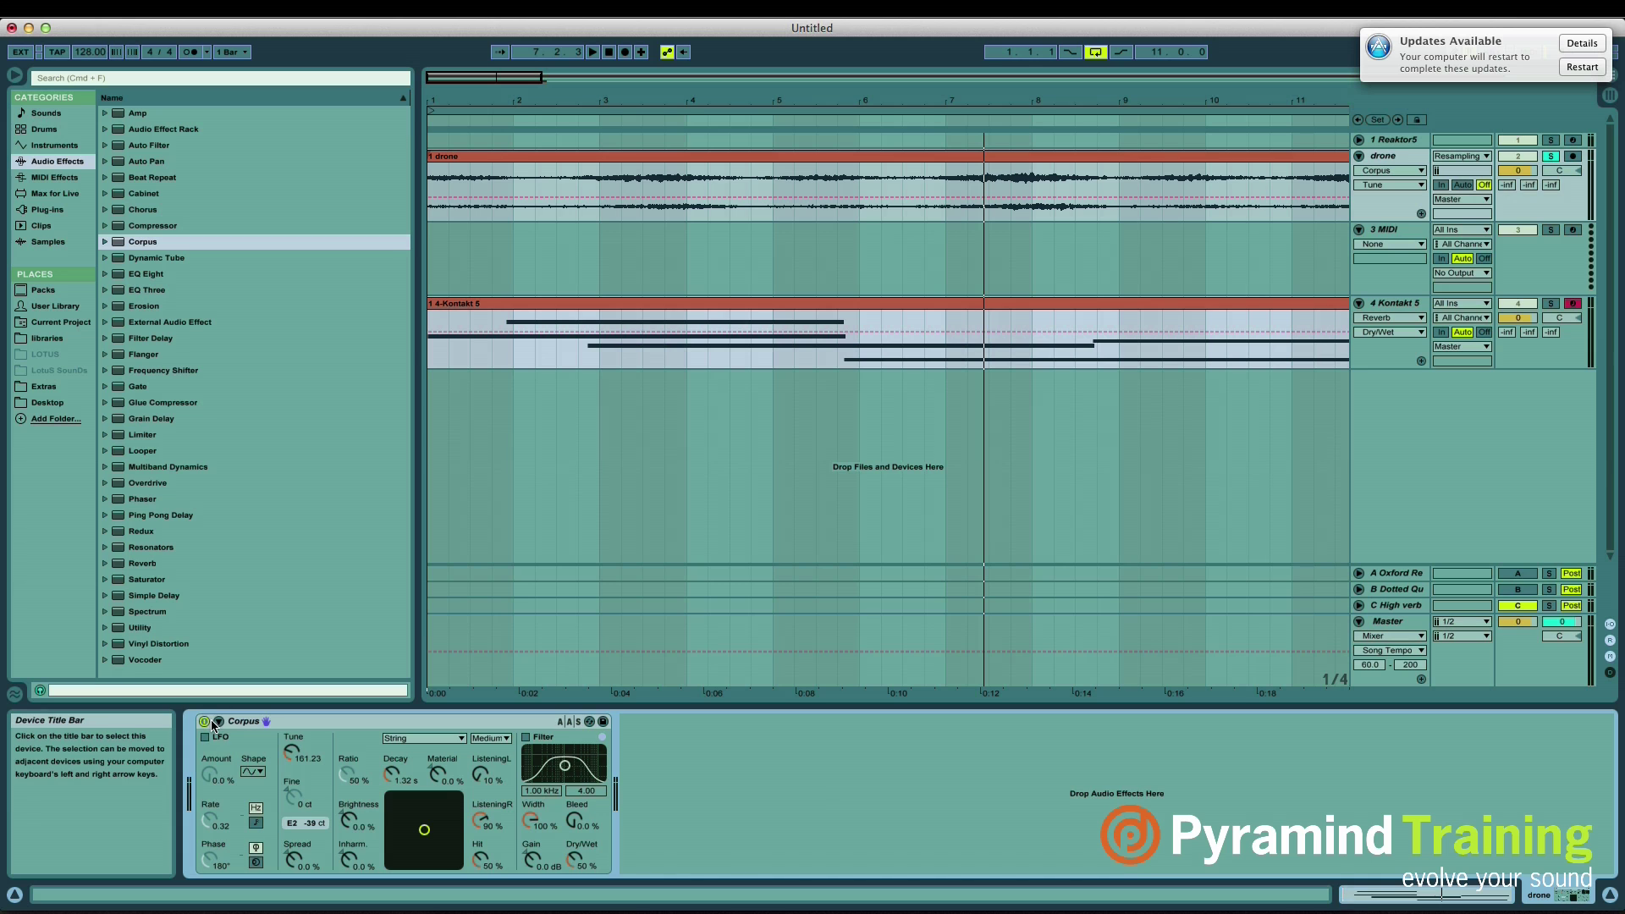
{"action": "left_click", "coordinate": [218, 722]}
{"action": "left_click", "coordinate": [219, 722]}
{"action": "left_click", "coordinate": [218, 722]}
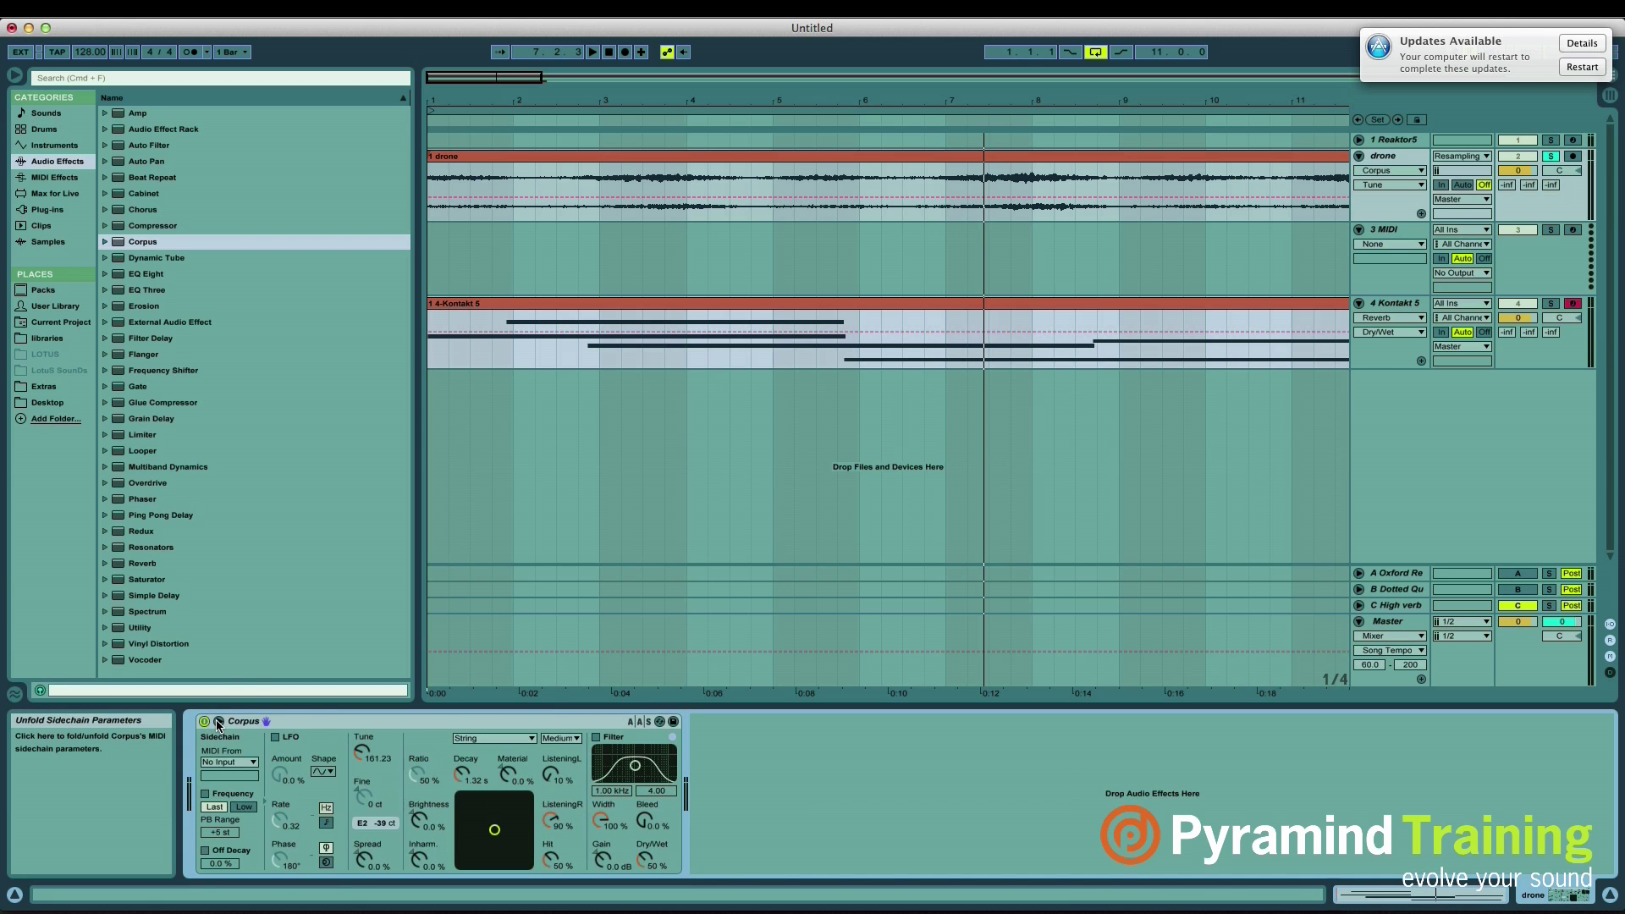
{"action": "left_click_drag", "start_coordinate": [787, 100], "coordinate": [788, 64]}
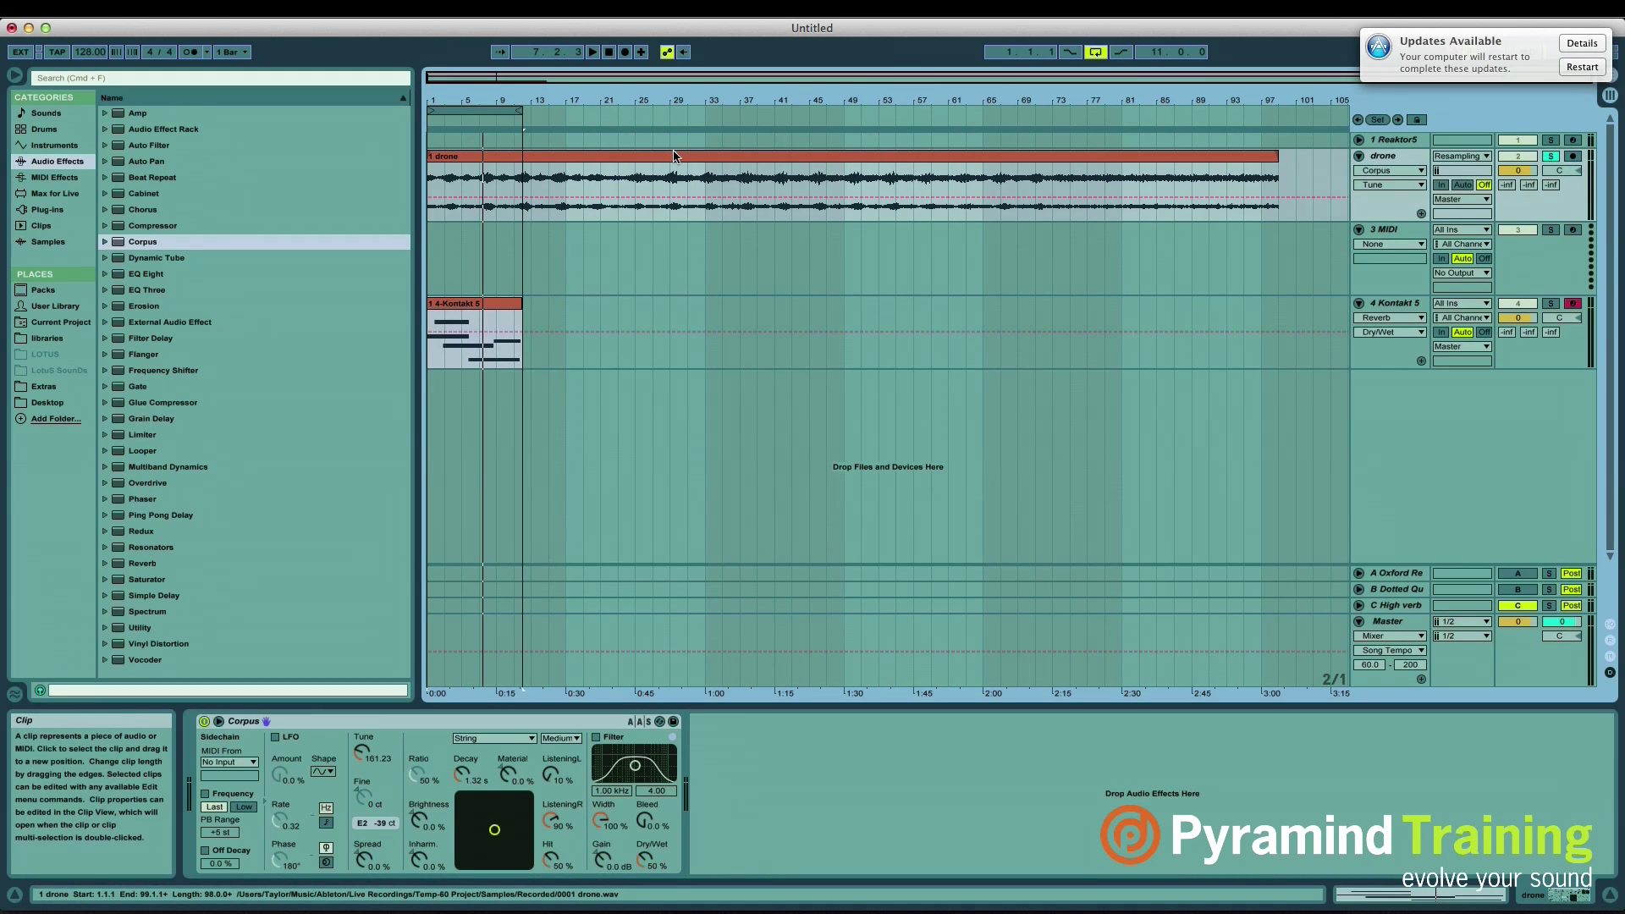
{"action": "left_click", "coordinate": [425, 241]}
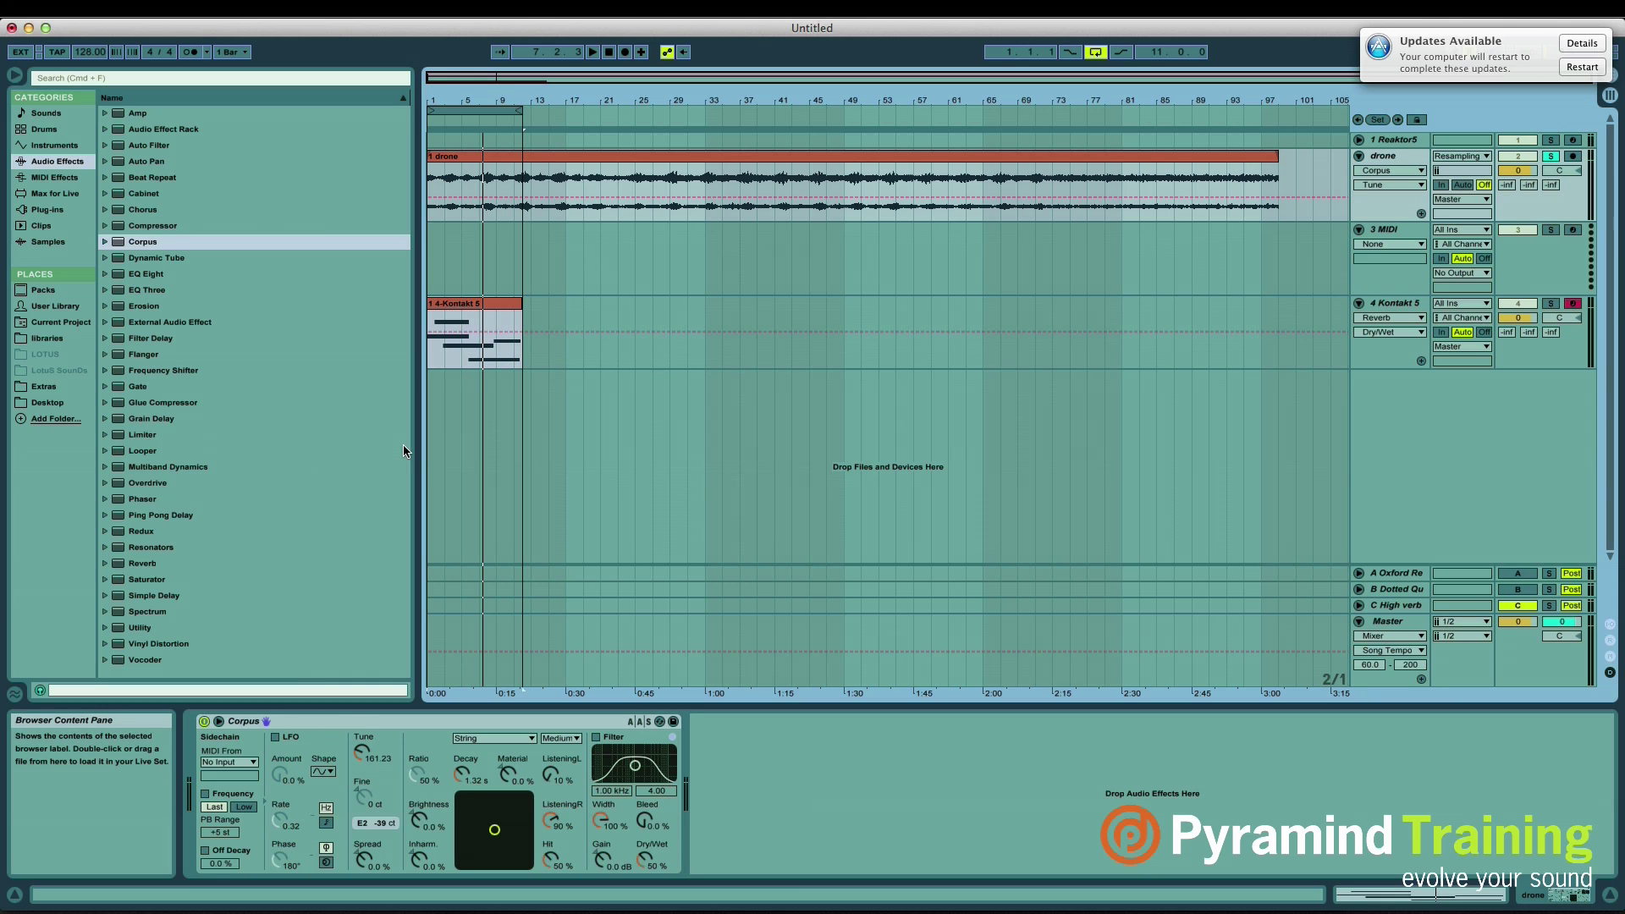
{"action": "mouse_move", "coordinate": [454, 101]}
{"action": "left_mouse_down"}
{"action": "mouse_move", "coordinate": [454, 195]}
{"action": "mouse_move", "coordinate": [688, 178]}
{"action": "left_mouse_up"}
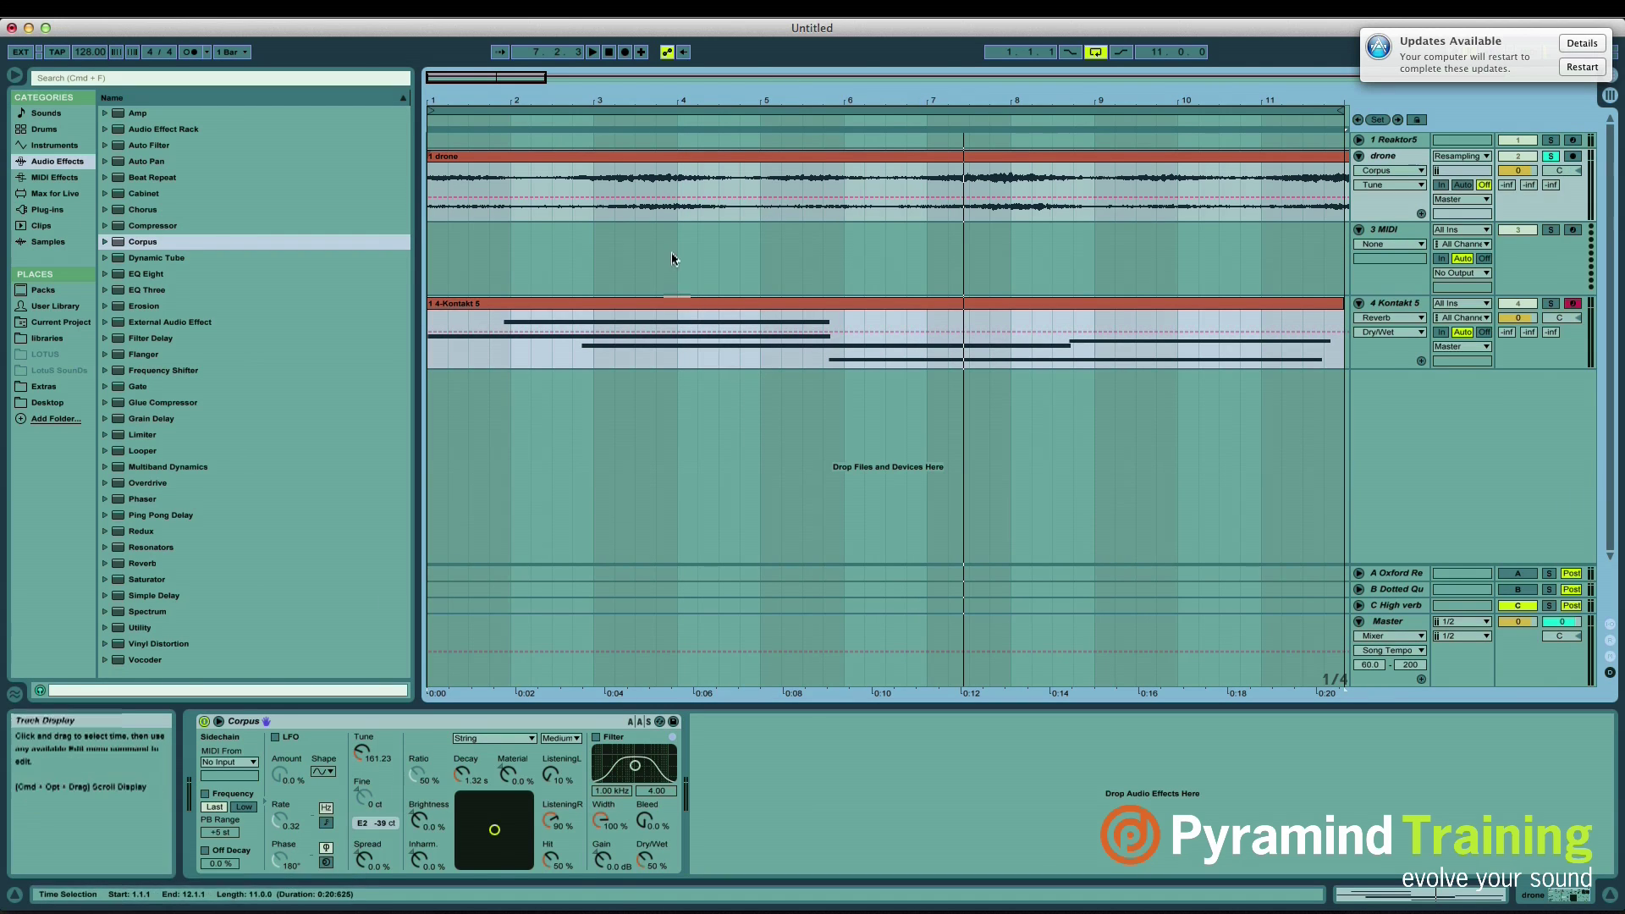
{"action": "left_click_drag", "start_coordinate": [711, 99], "coordinate": [745, 106]}
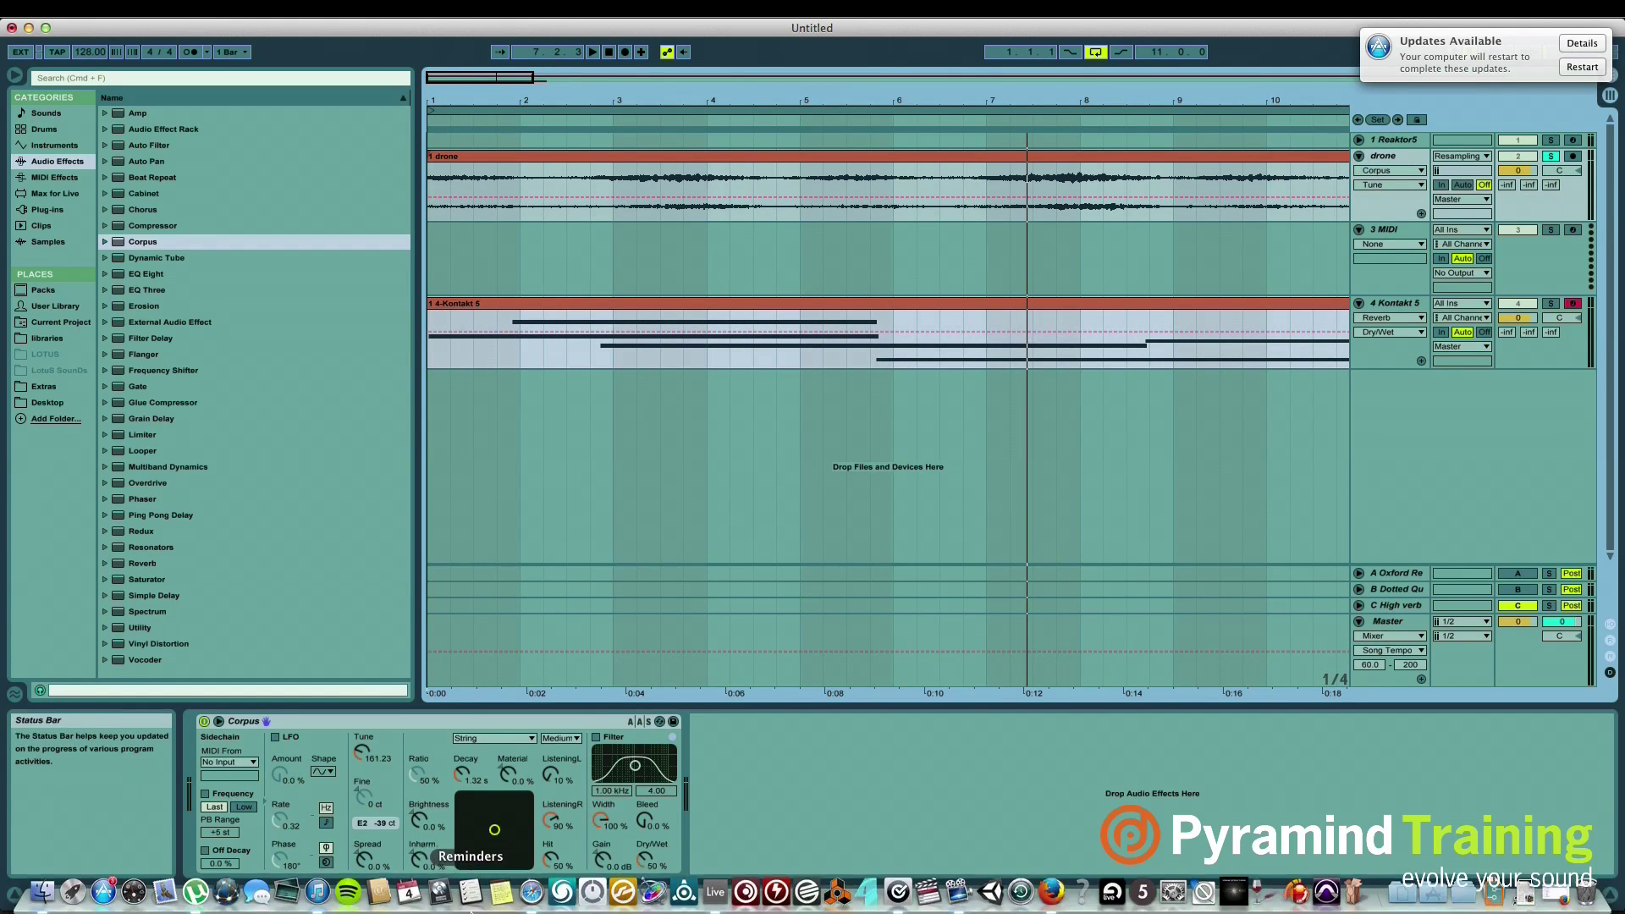
Step: Set the Corpus sidechain MIDI source to 4-Kontakt 5 and enable its Frequency control by MIDI
{"action": "left_click", "coordinate": [251, 763]}
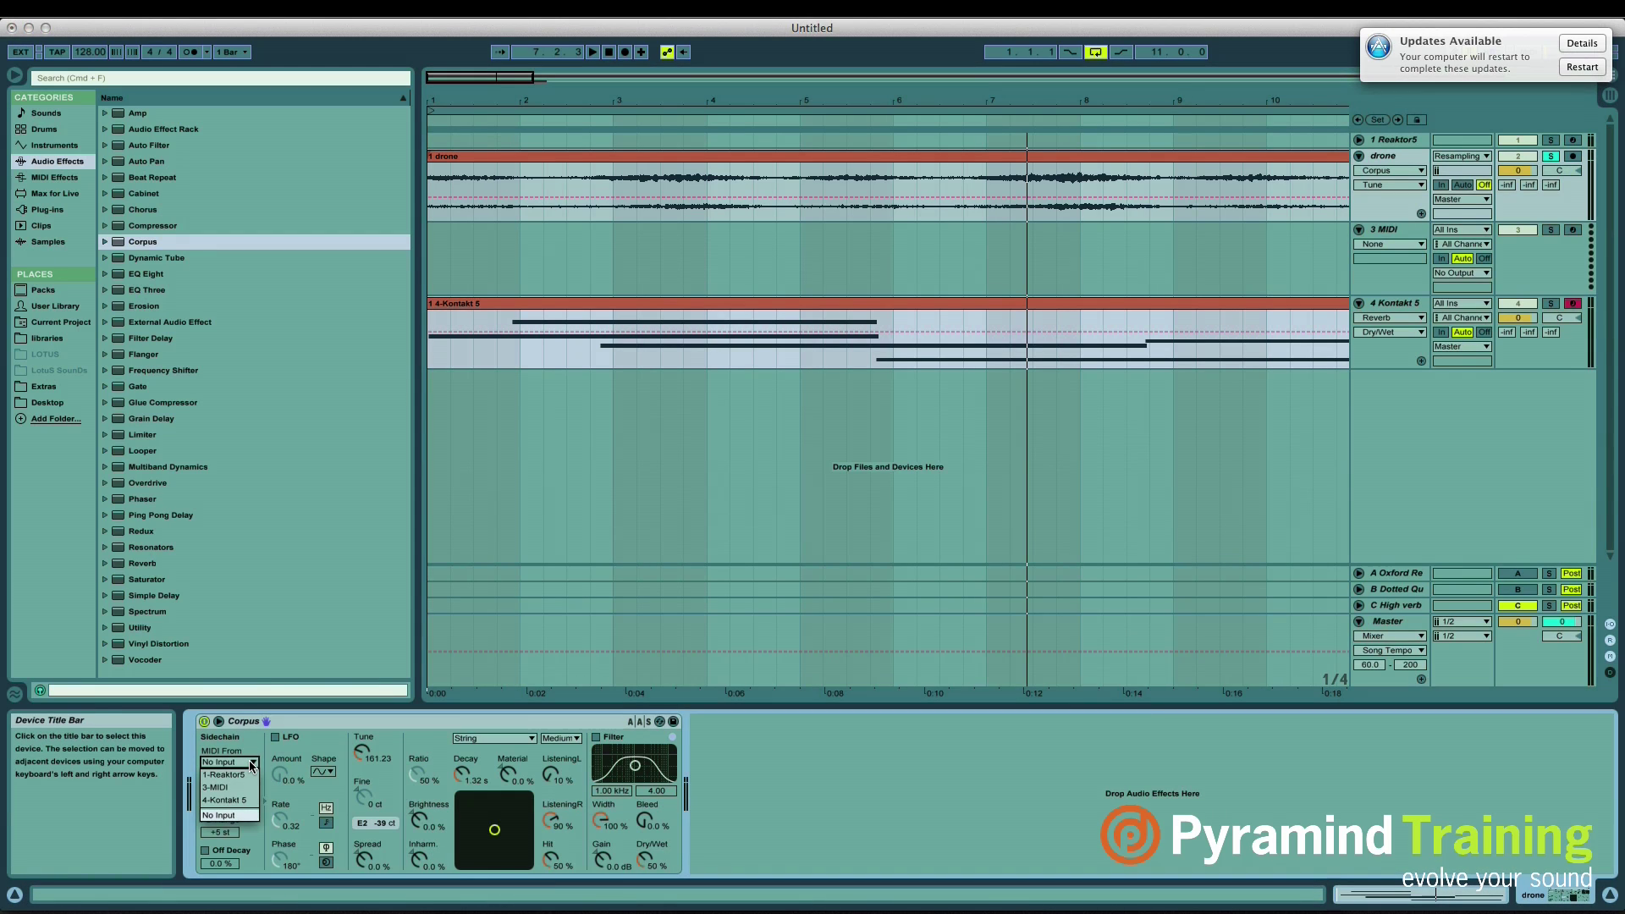
{"action": "left_click", "coordinate": [245, 801]}
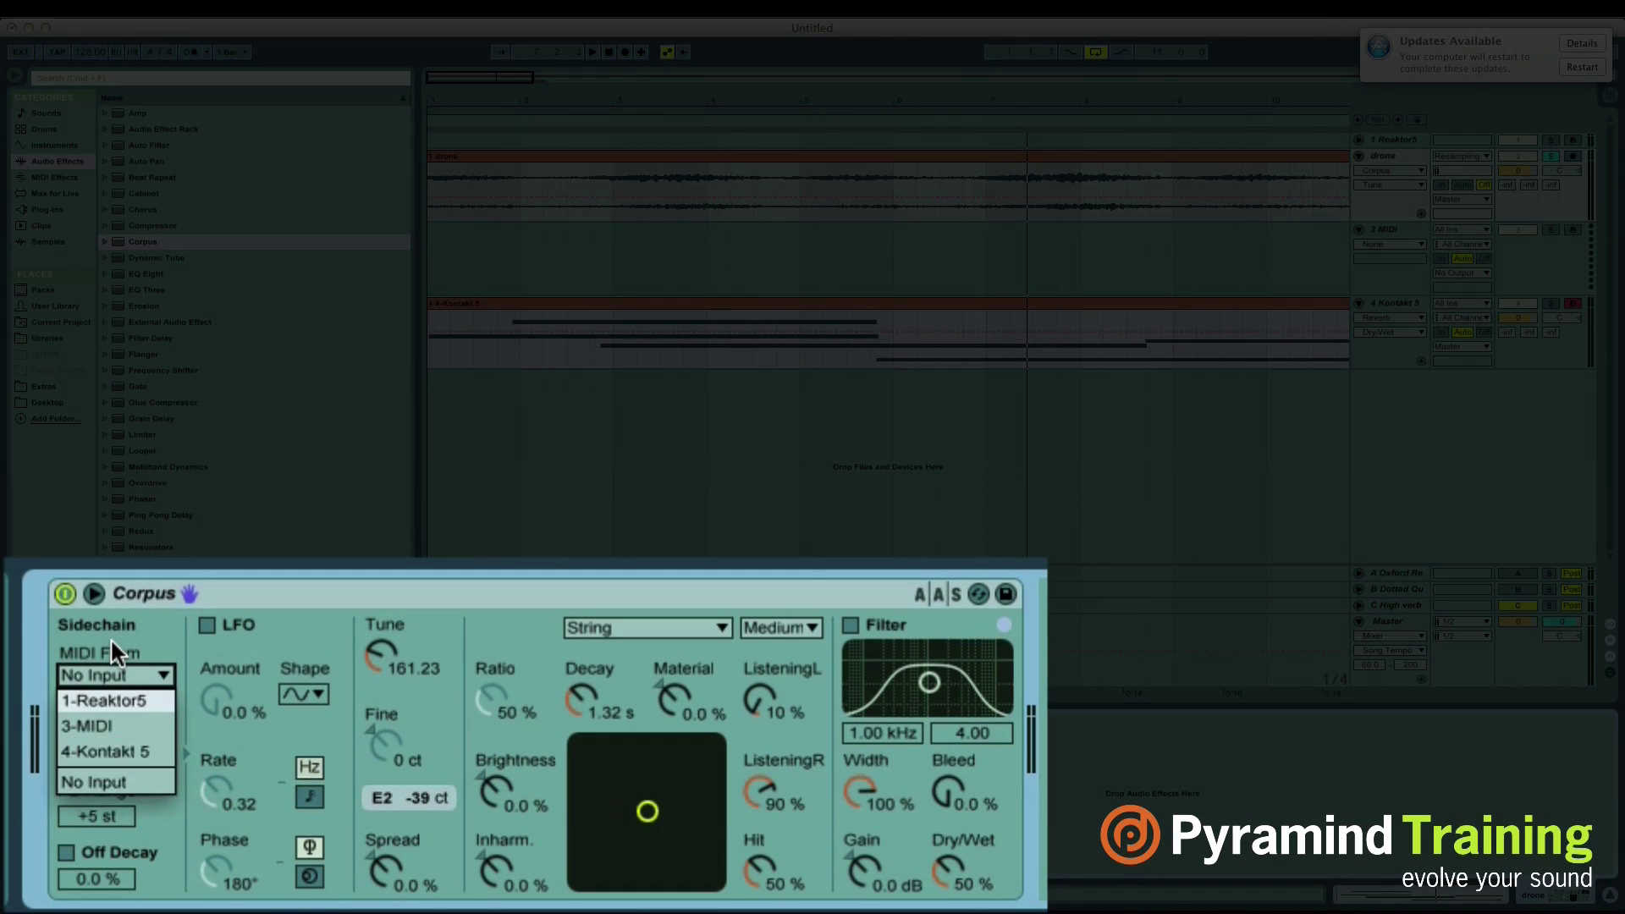
{"action": "left_click", "coordinate": [227, 742]}
{"action": "left_click", "coordinate": [96, 678]}
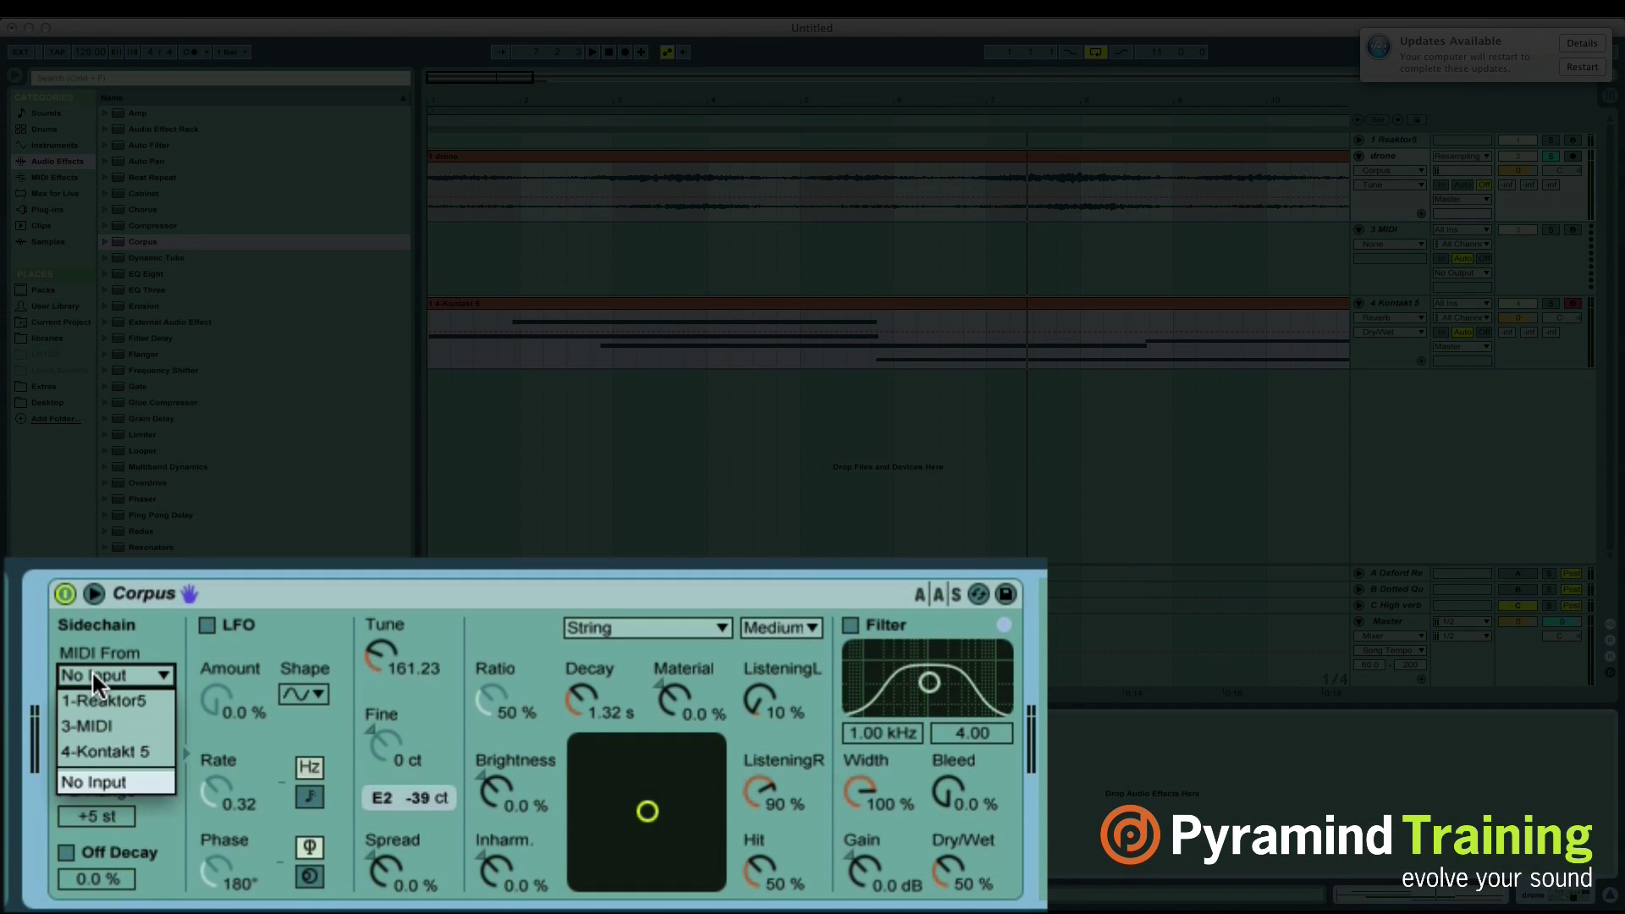
{"action": "left_click", "coordinate": [83, 751]}
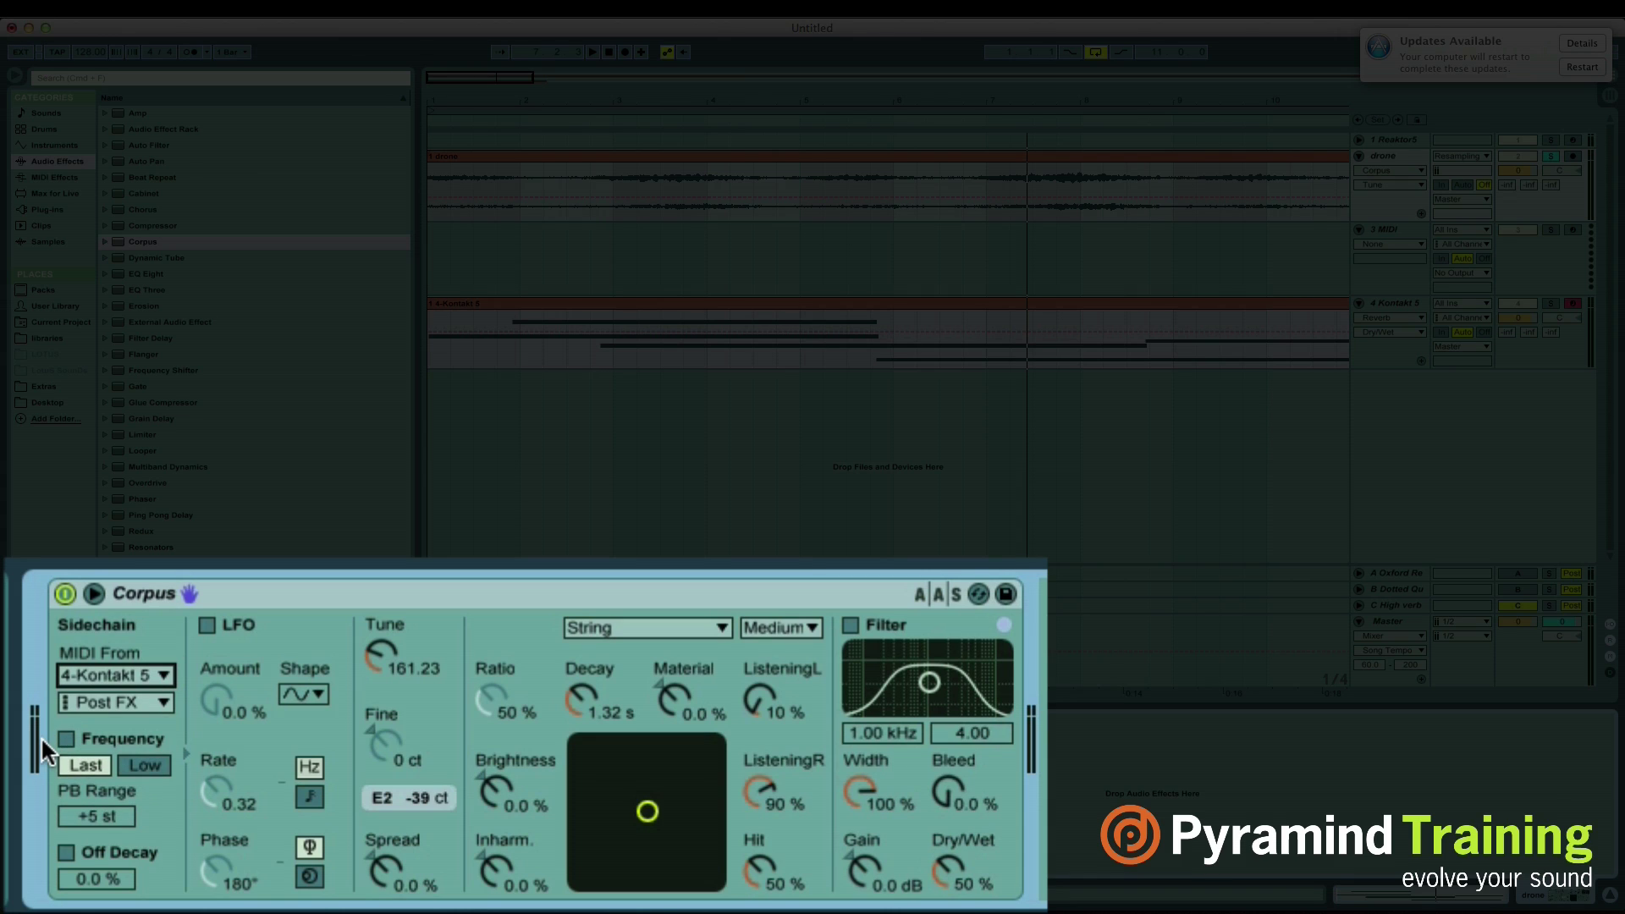
{"action": "left_click", "coordinate": [57, 736]}
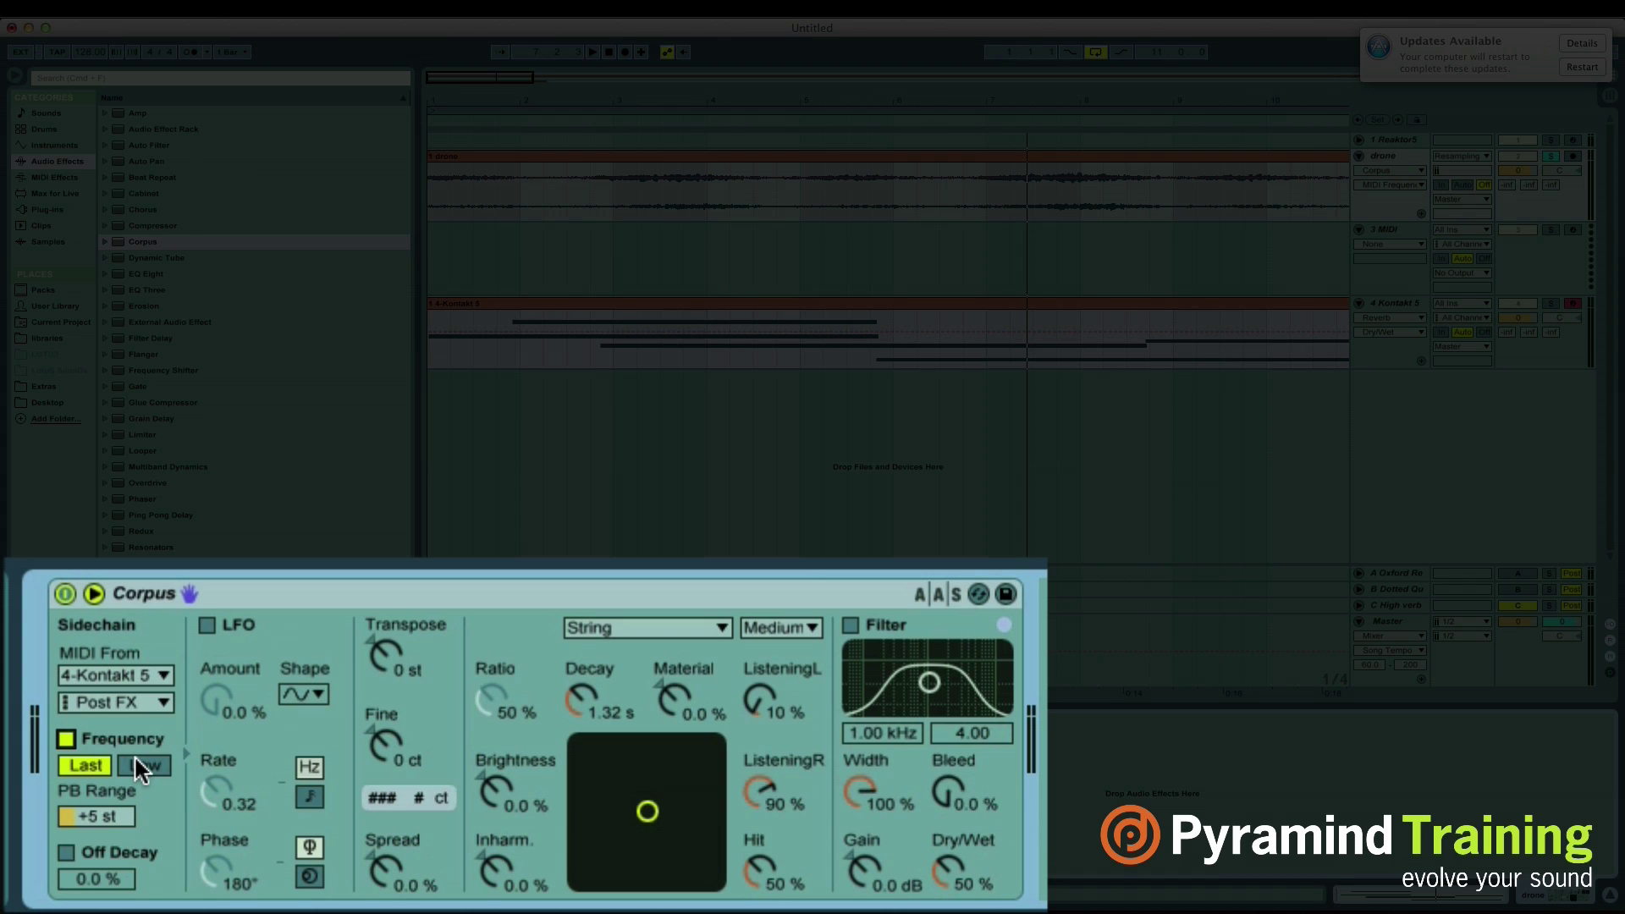
Step: Enable Off Decay in Corpus at 100 % and lower the Decay to 361 ms
{"action": "left_click", "coordinate": [67, 854]}
{"action": "left_click_drag", "start_coordinate": [68, 877], "coordinate": [68, 877]}
{"action": "left_click_drag", "start_coordinate": [68, 877], "coordinate": [66, 885]}
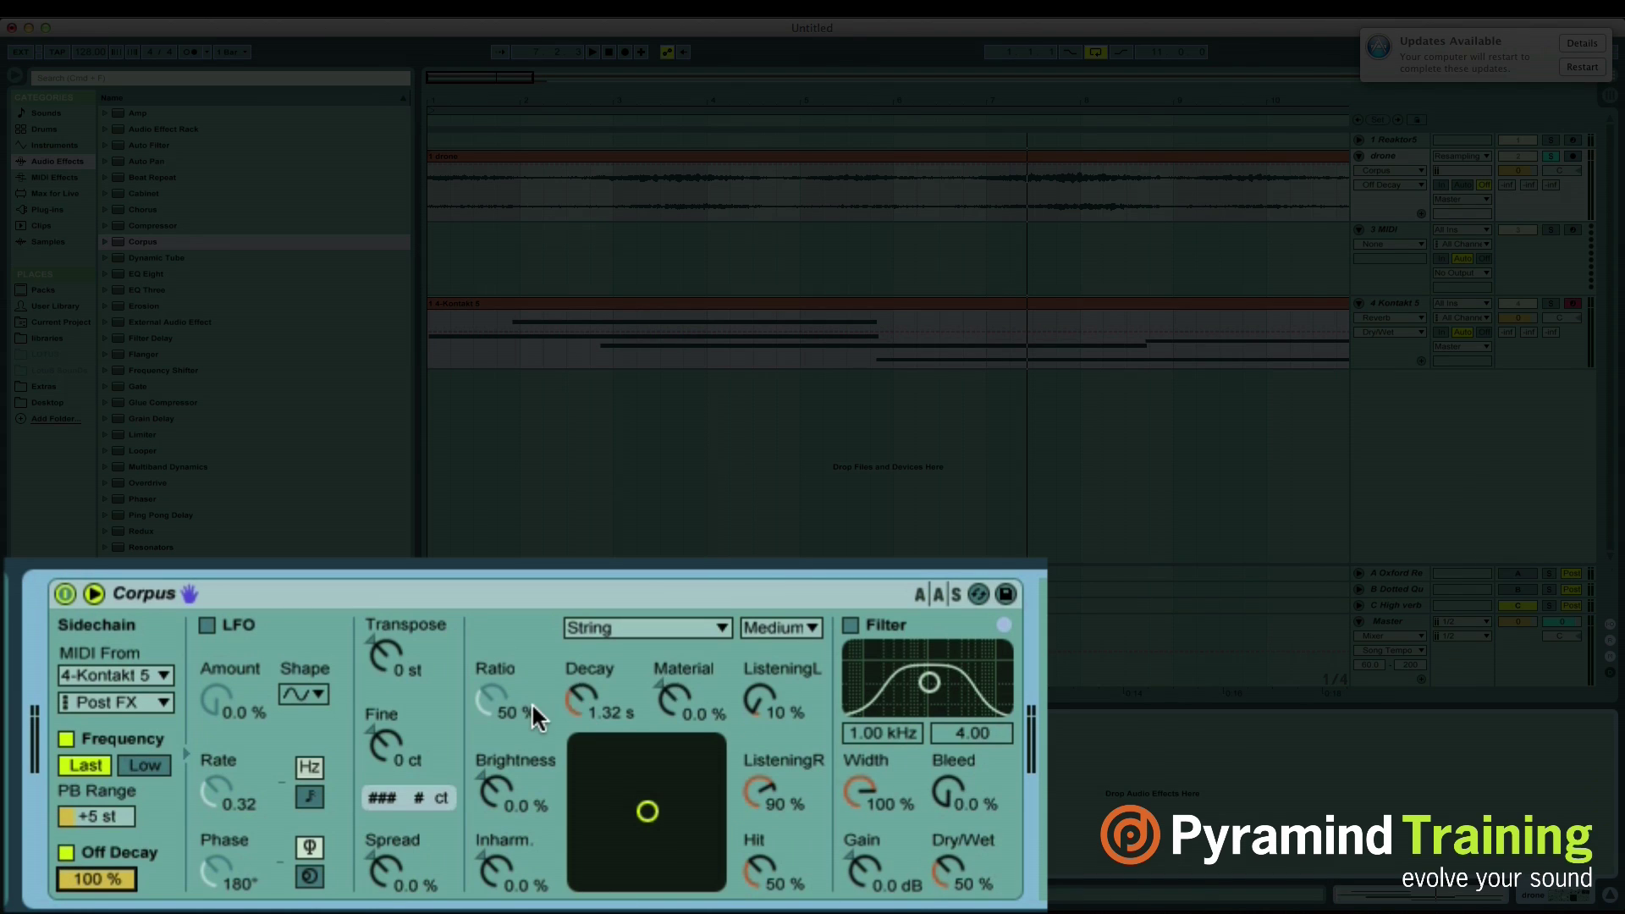
{"action": "mouse_move", "coordinate": [582, 692]}
{"action": "left_mouse_down"}
{"action": "mouse_move", "coordinate": [582, 647]}
{"action": "mouse_move", "coordinate": [582, 724]}
{"action": "left_mouse_up"}
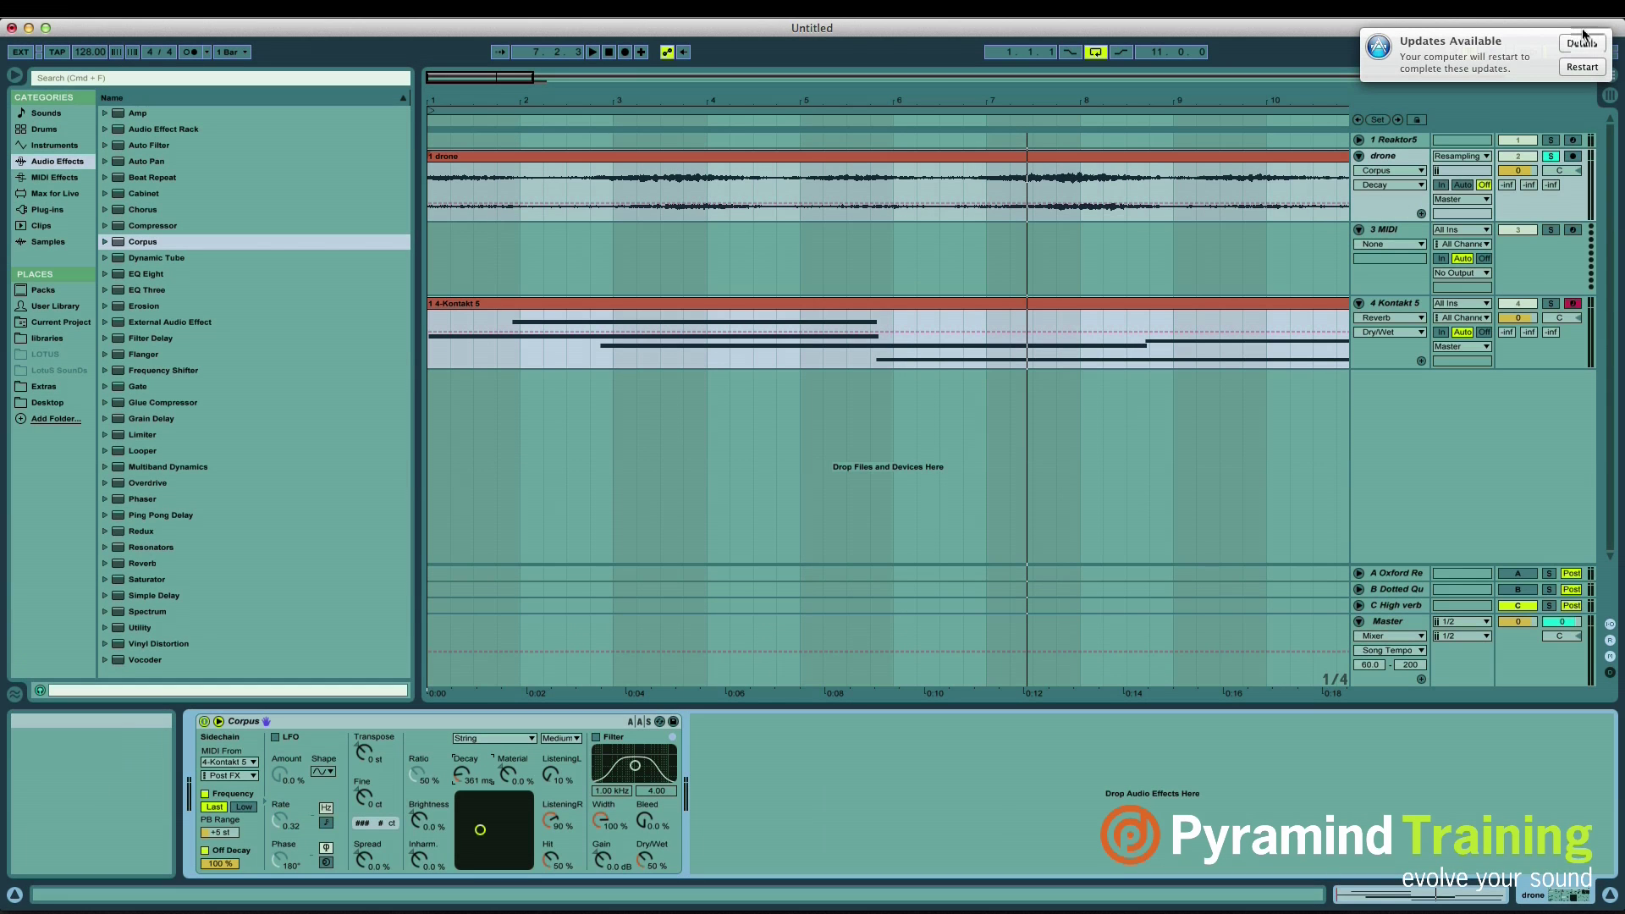
Step: Turn off the drone track's solo and insert a new MIDI track directly below it
{"action": "left_click", "coordinate": [1548, 159]}
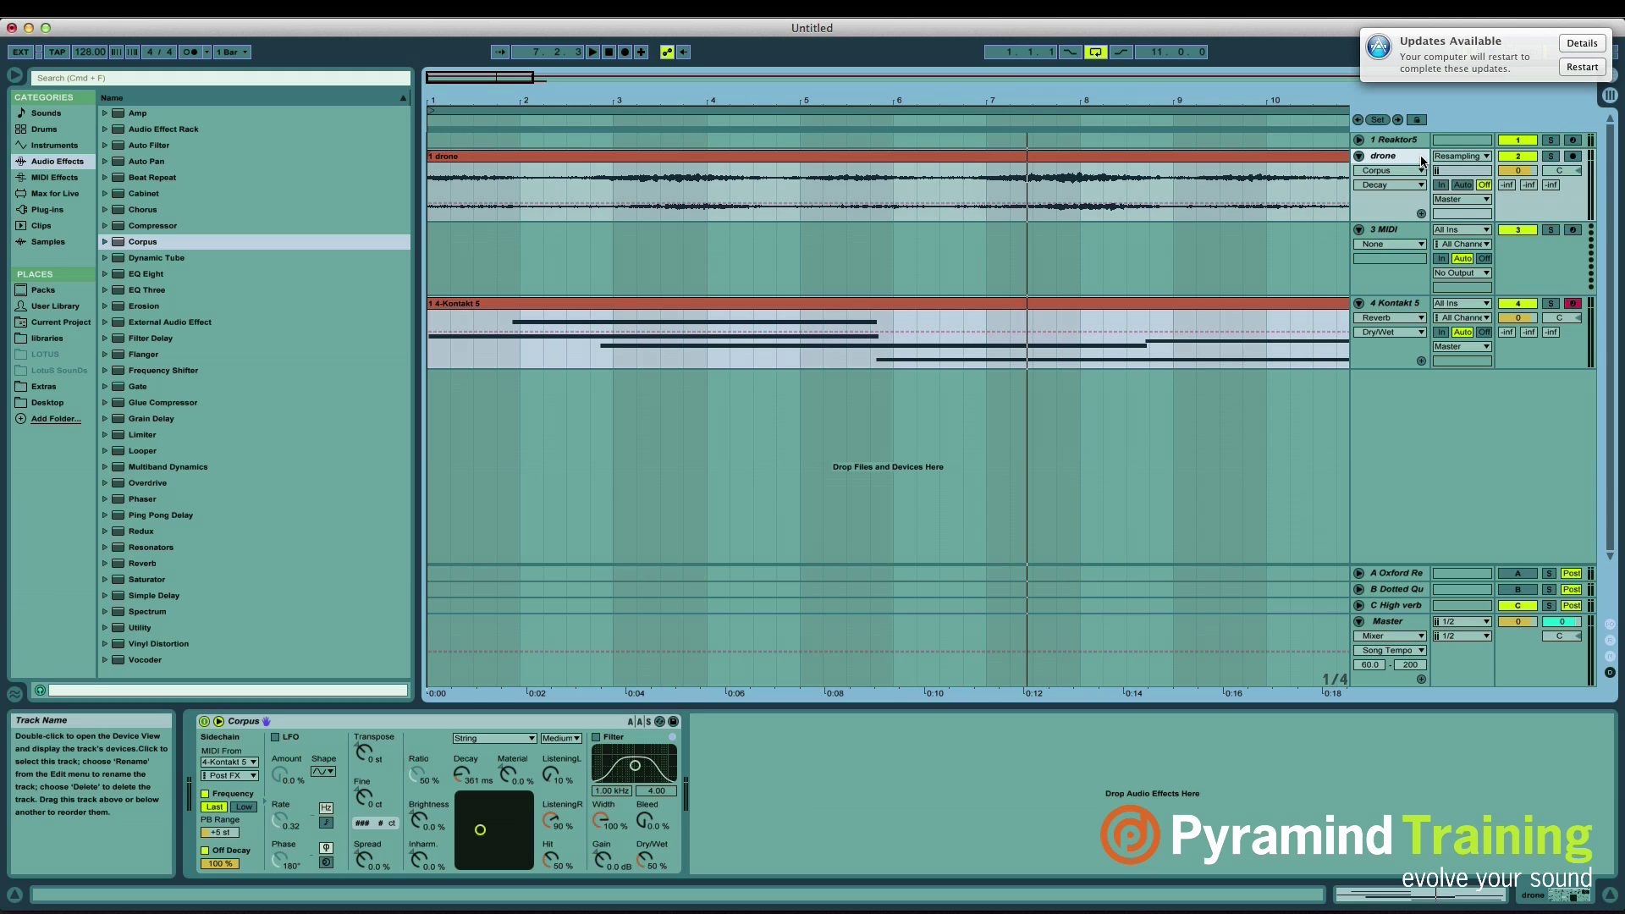
{"action": "key", "text": "super+shift+t"}
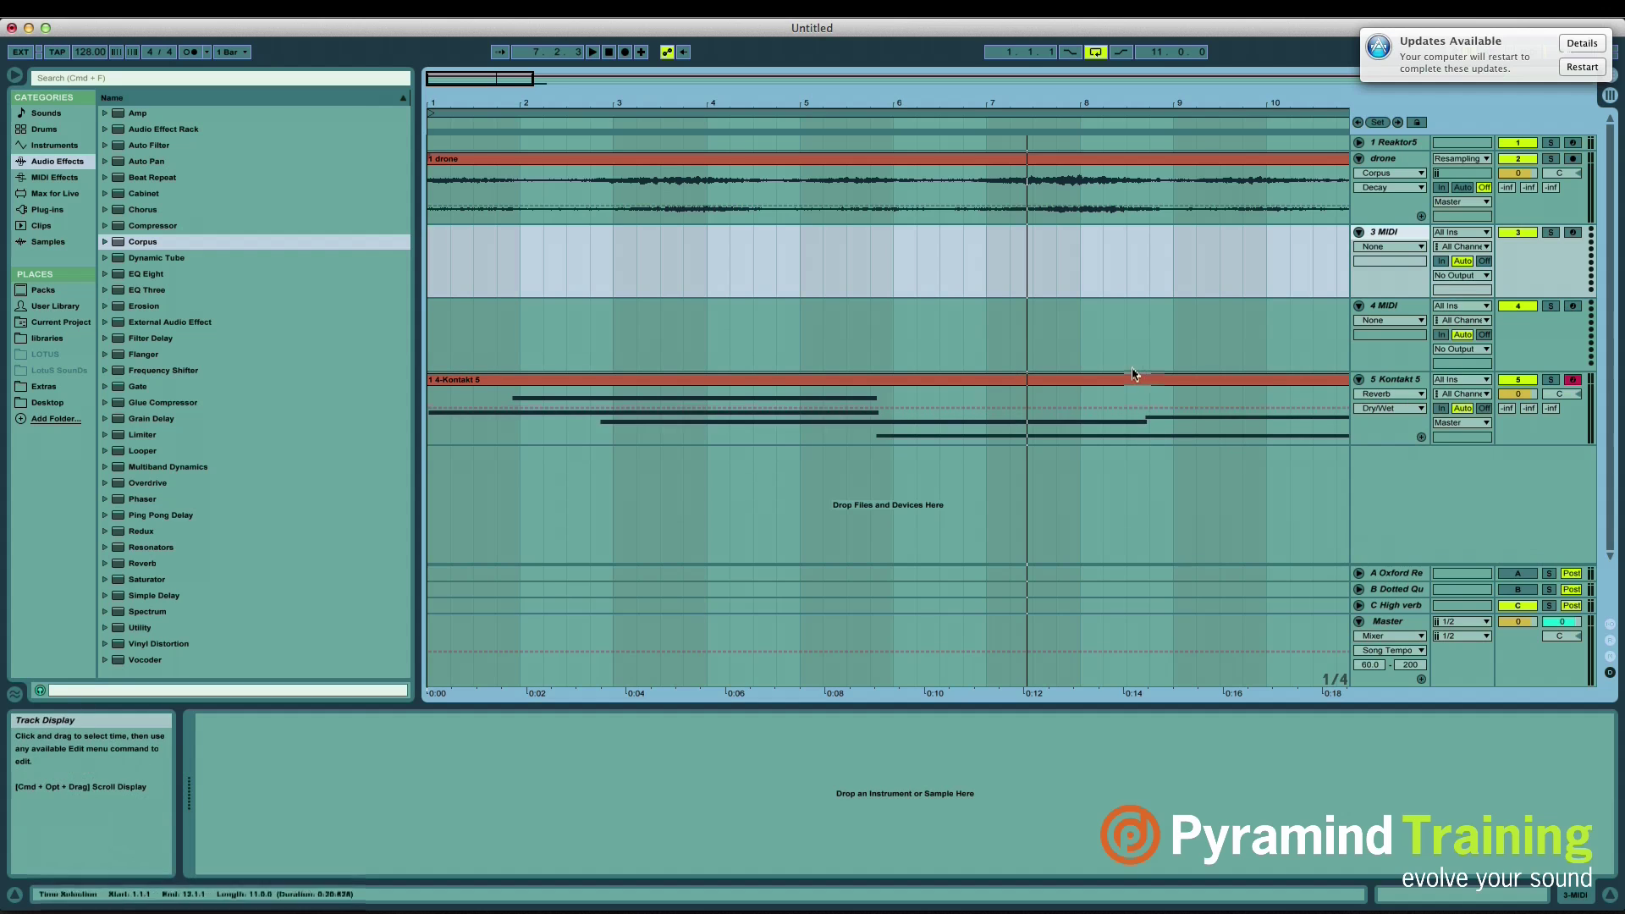
Step: Copy the Kontakt 5 MIDI clip to the empty MIDI track below the drone track and rename that track "drone midi"
{"action": "left_click_drag", "start_coordinate": [1129, 382], "coordinate": [1135, 267]}
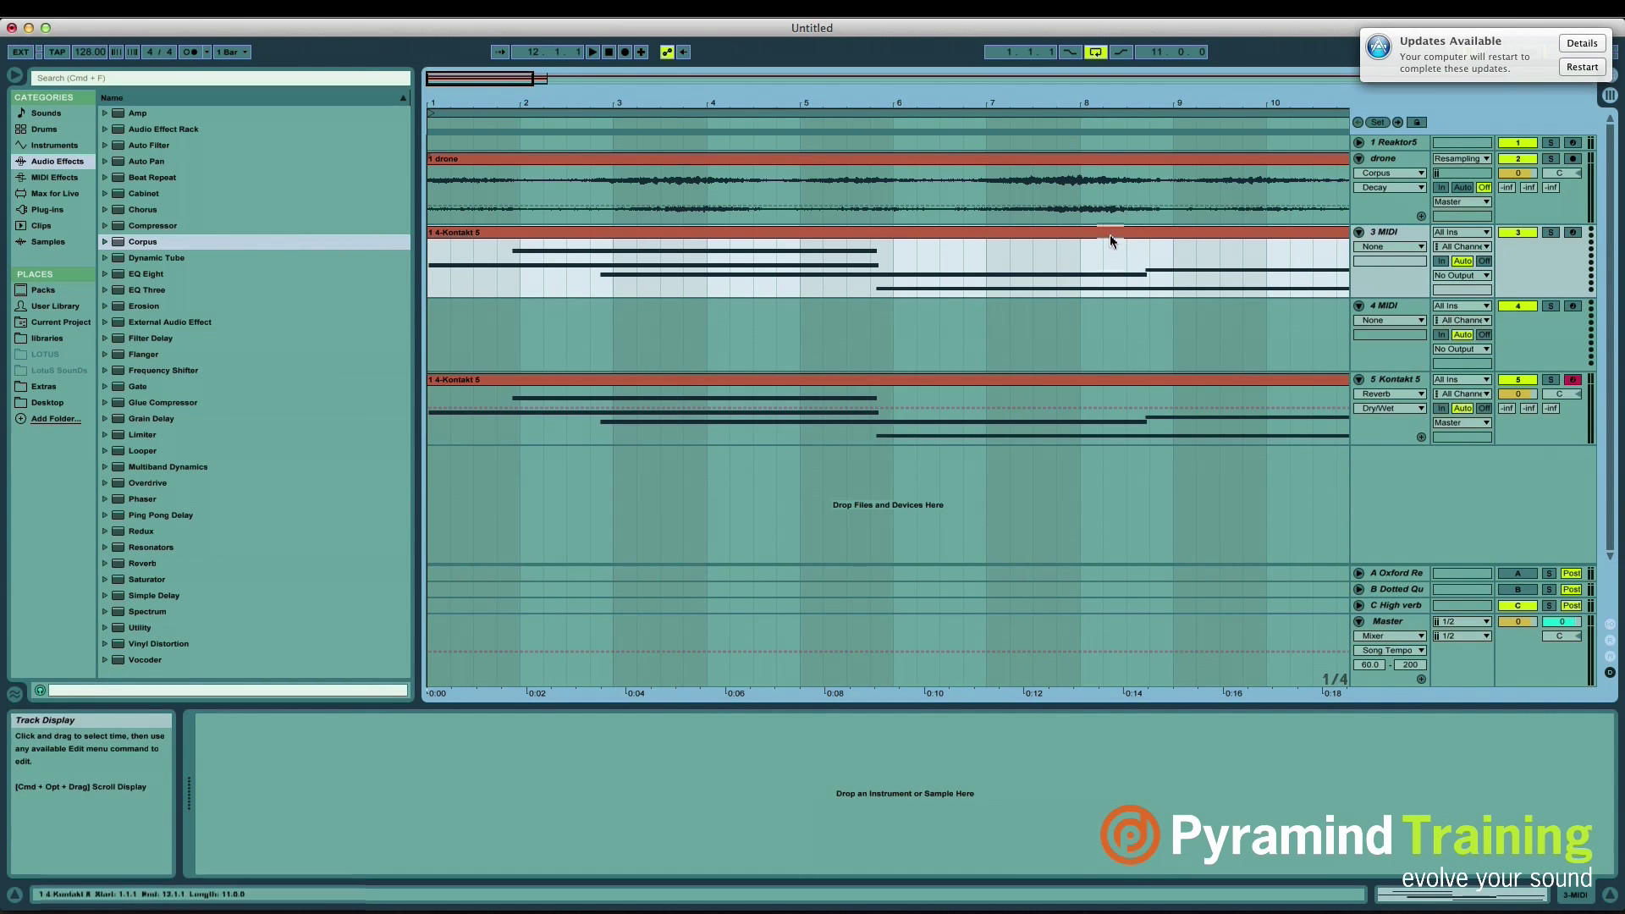
{"action": "left_click", "coordinate": [1400, 227]}
{"action": "key", "text": "super+r"}
{"action": "type", "text": "dr"}
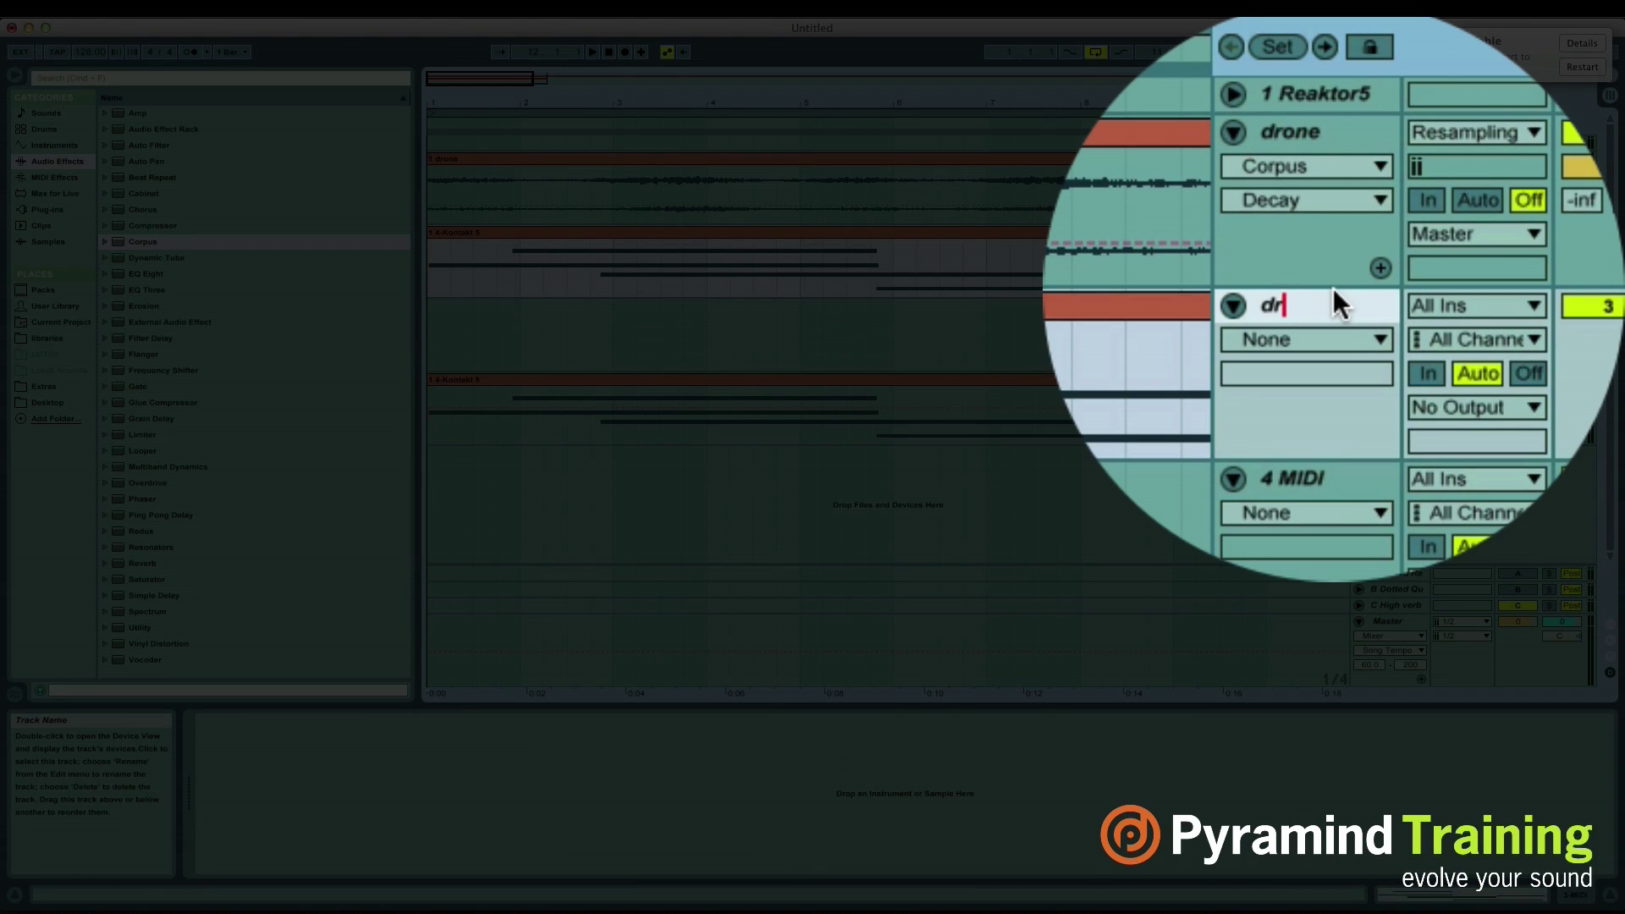
{"action": "type", "text": "ine midi"}
{"action": "key", "text": "Return"}
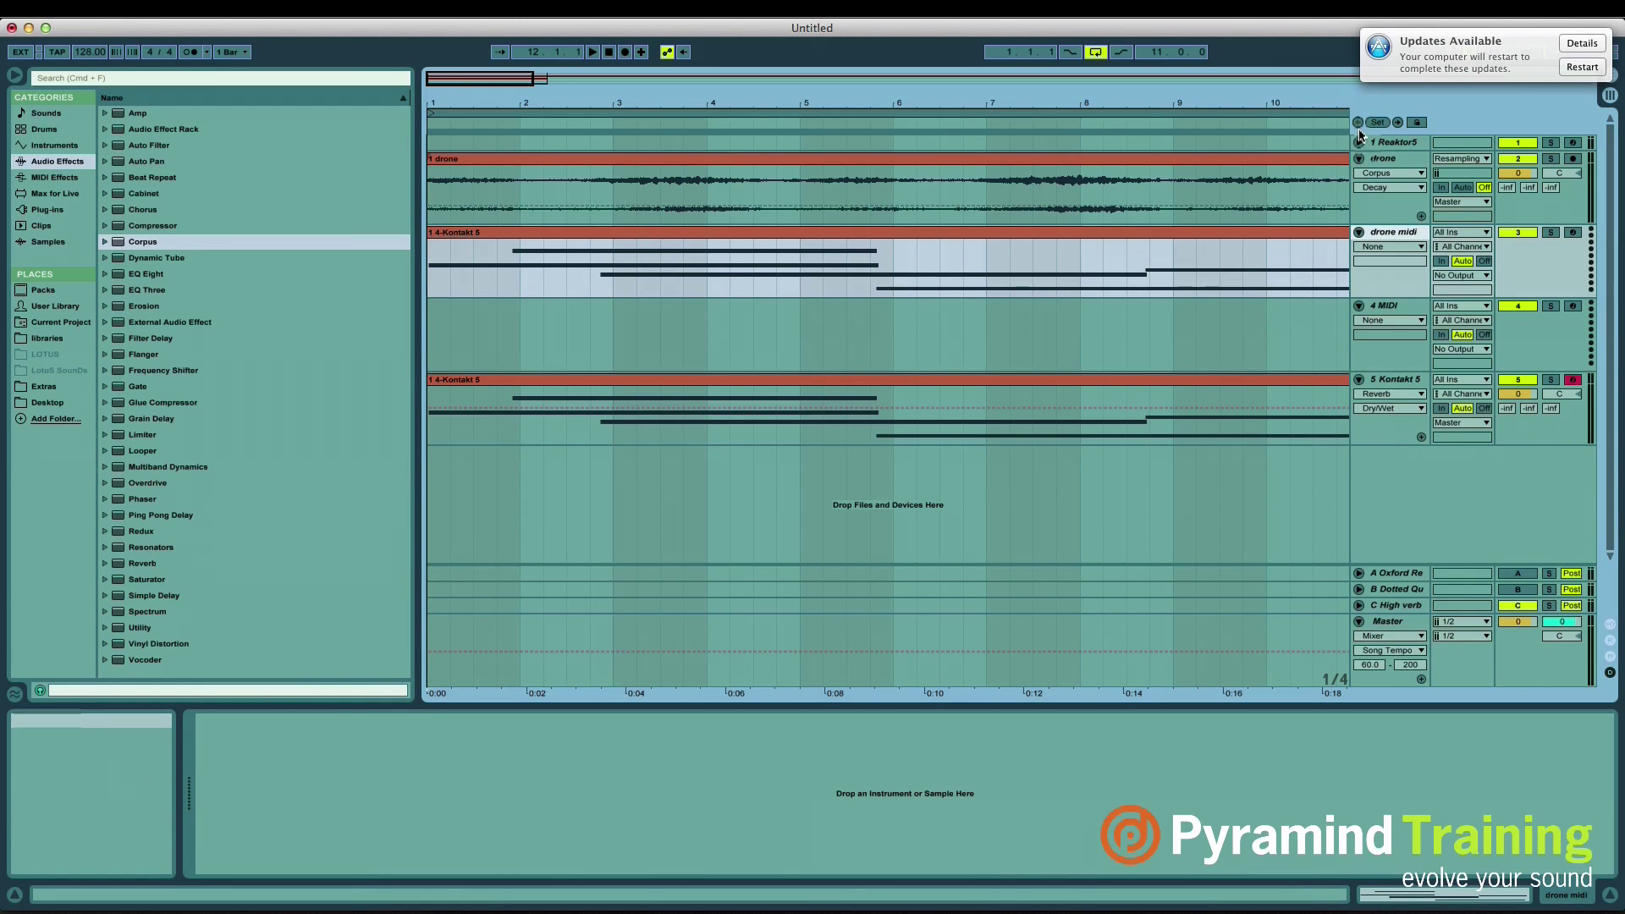
Step: Set the MIDI source of the Corpus sidechain on the drone track to drone midi
{"action": "left_click", "coordinate": [1388, 159]}
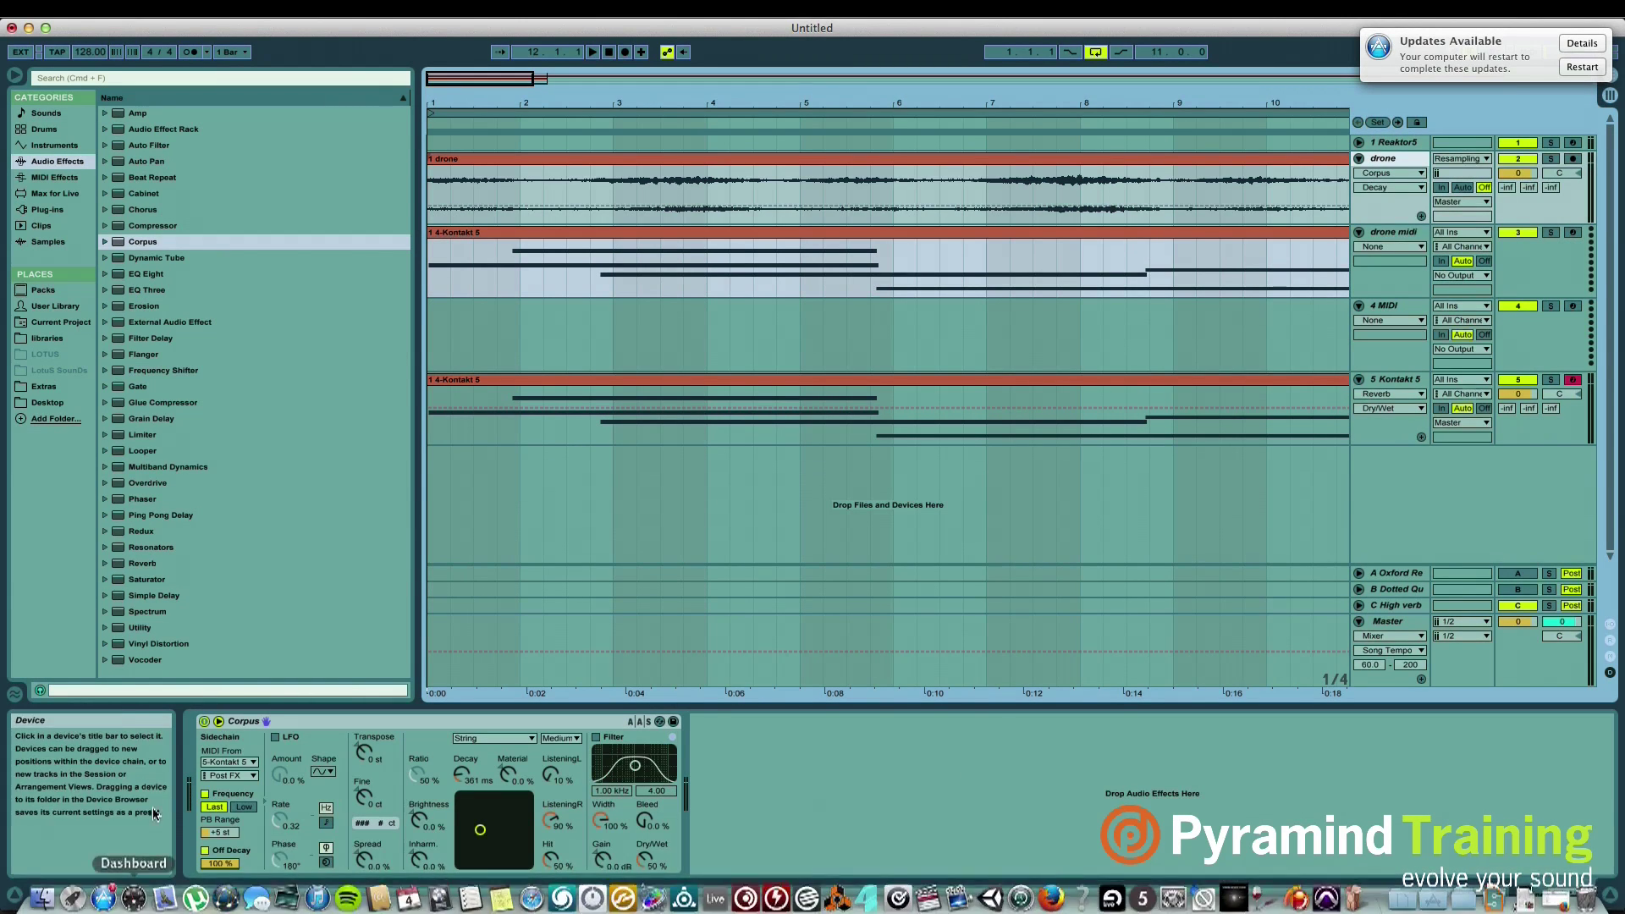
{"action": "left_click", "coordinate": [229, 762]}
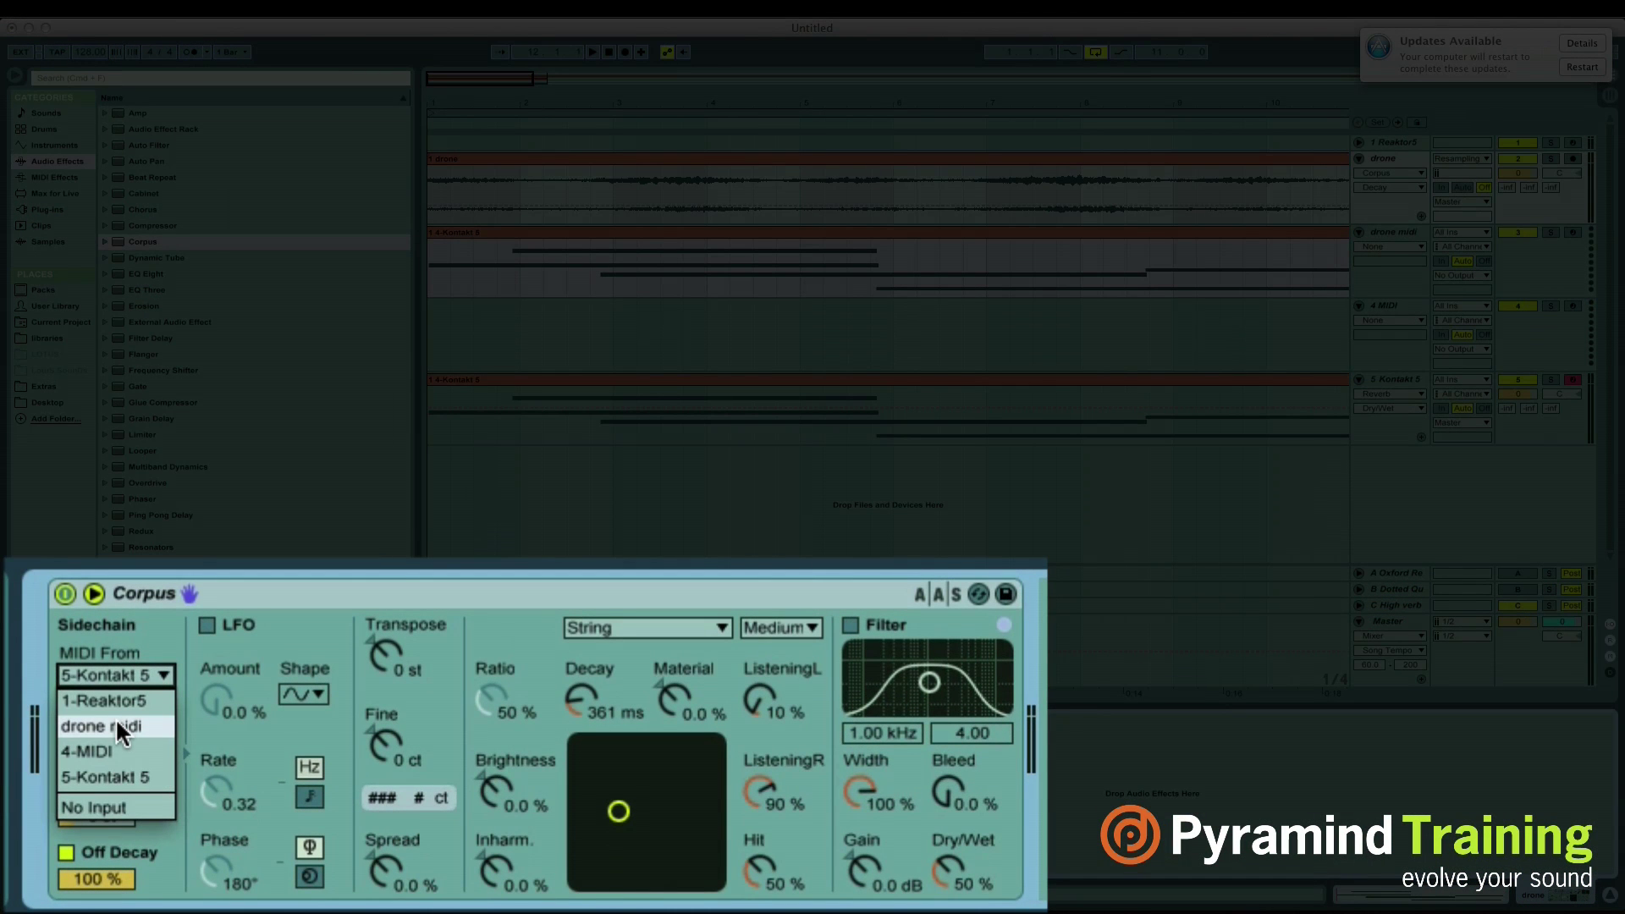
{"action": "key", "text": "Escape"}
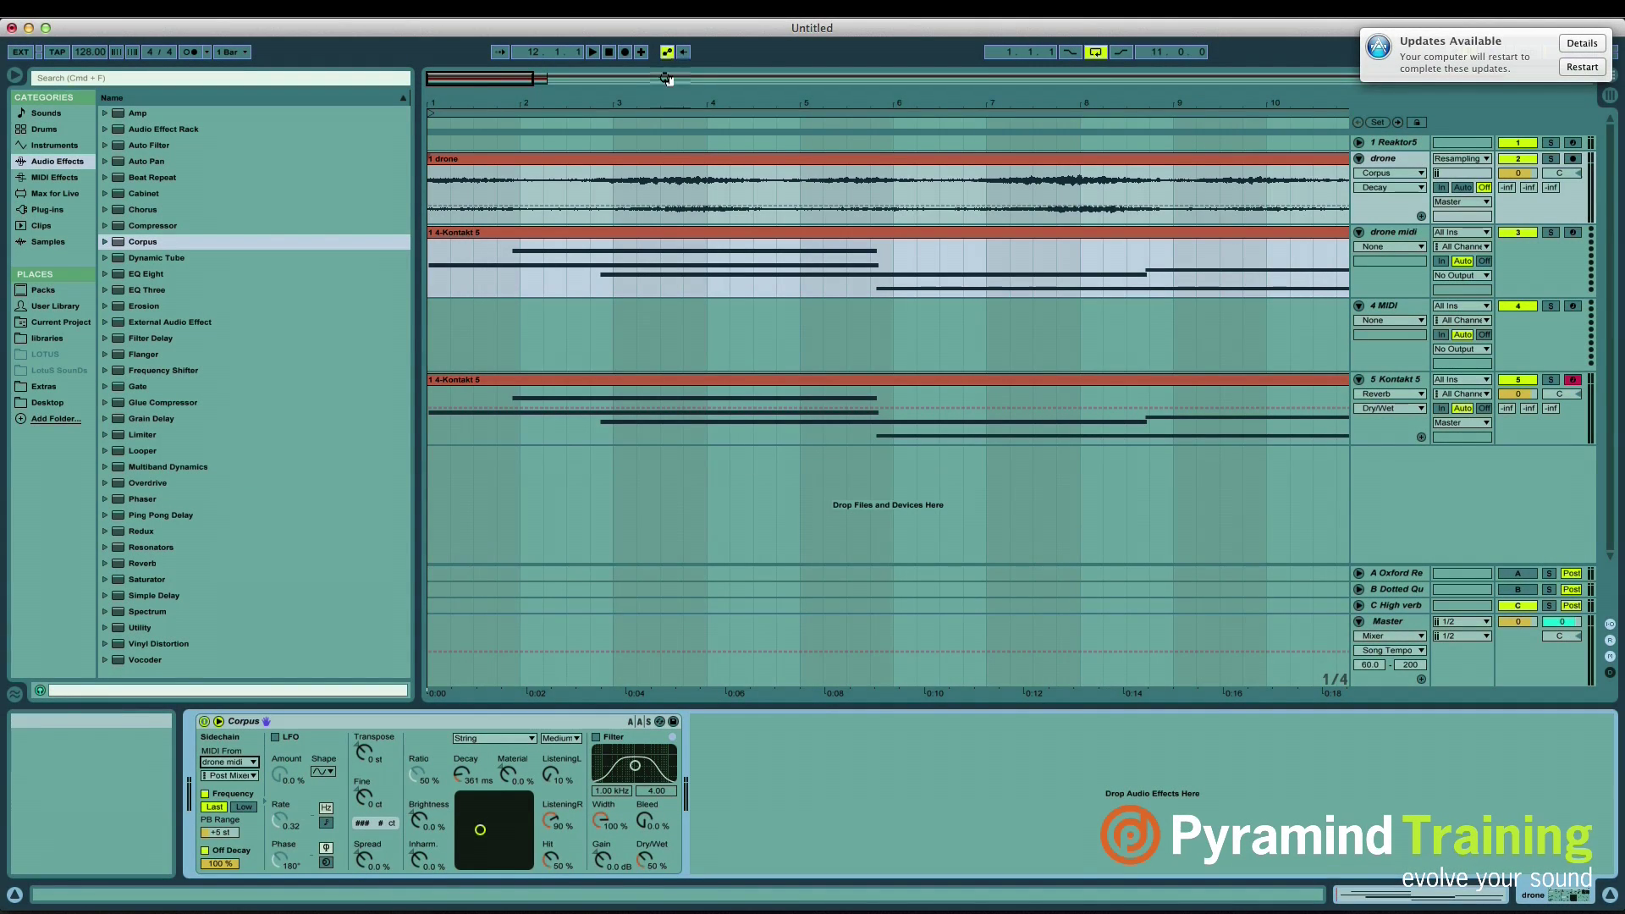
Step: Solo the drone and drone midi tracks and start playback
{"action": "mouse_move", "coordinate": [667, 78]}
{"action": "left_mouse_down"}
{"action": "mouse_move", "coordinate": [667, 53]}
{"action": "mouse_move", "coordinate": [667, 66]}
{"action": "left_mouse_up"}
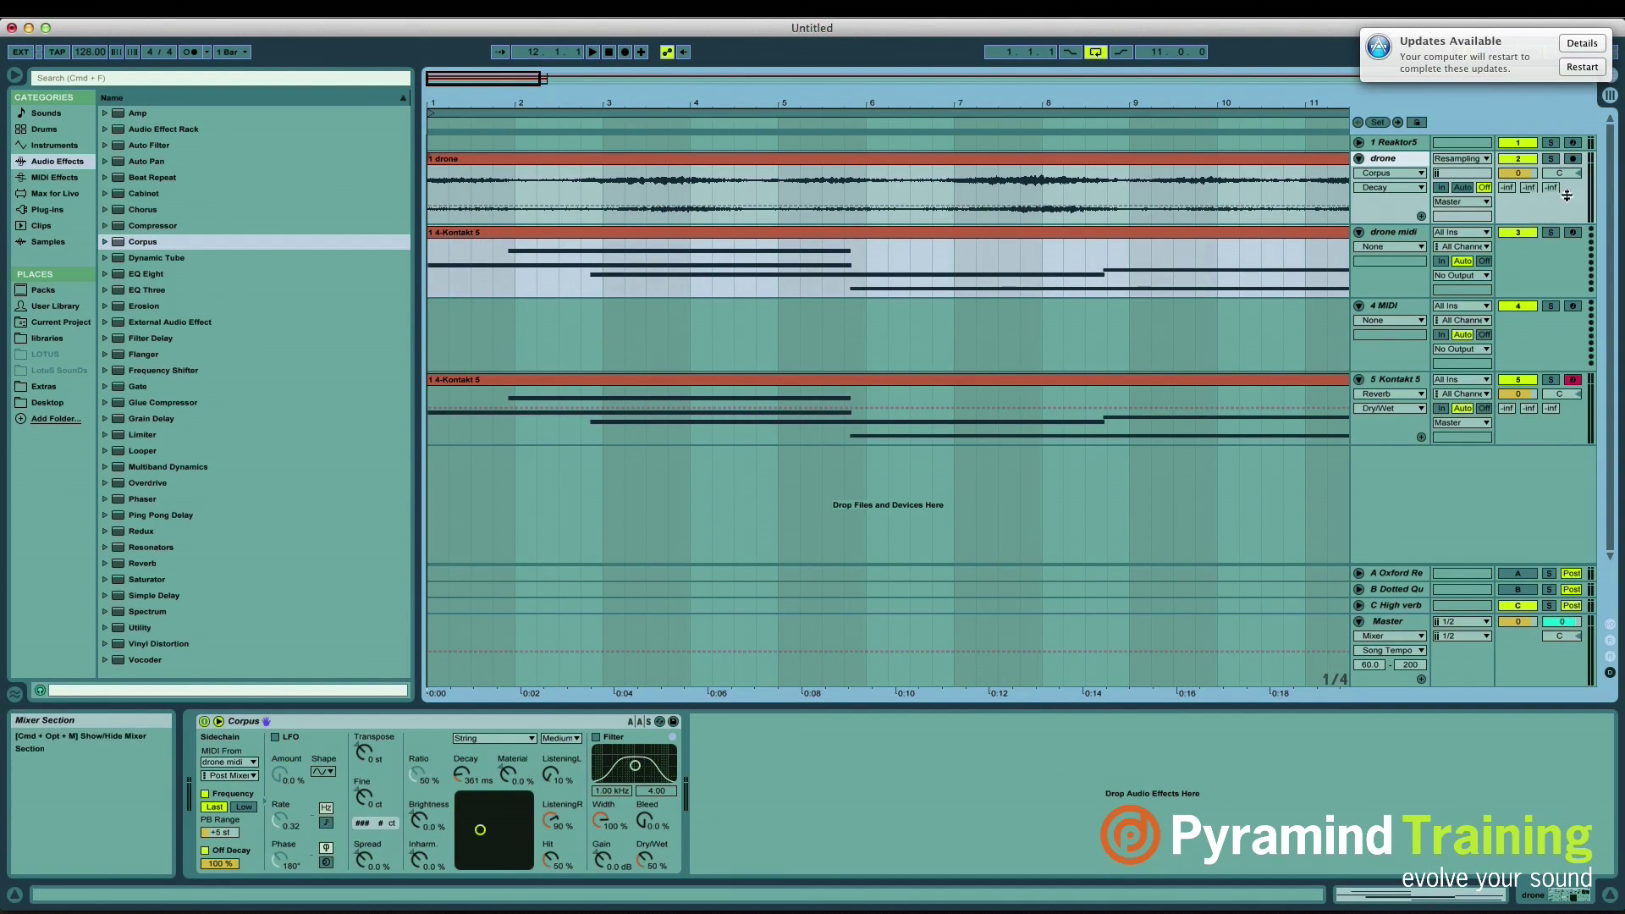
{"action": "left_click", "coordinate": [1551, 159]}
{"action": "left_click", "coordinate": [1552, 232]}
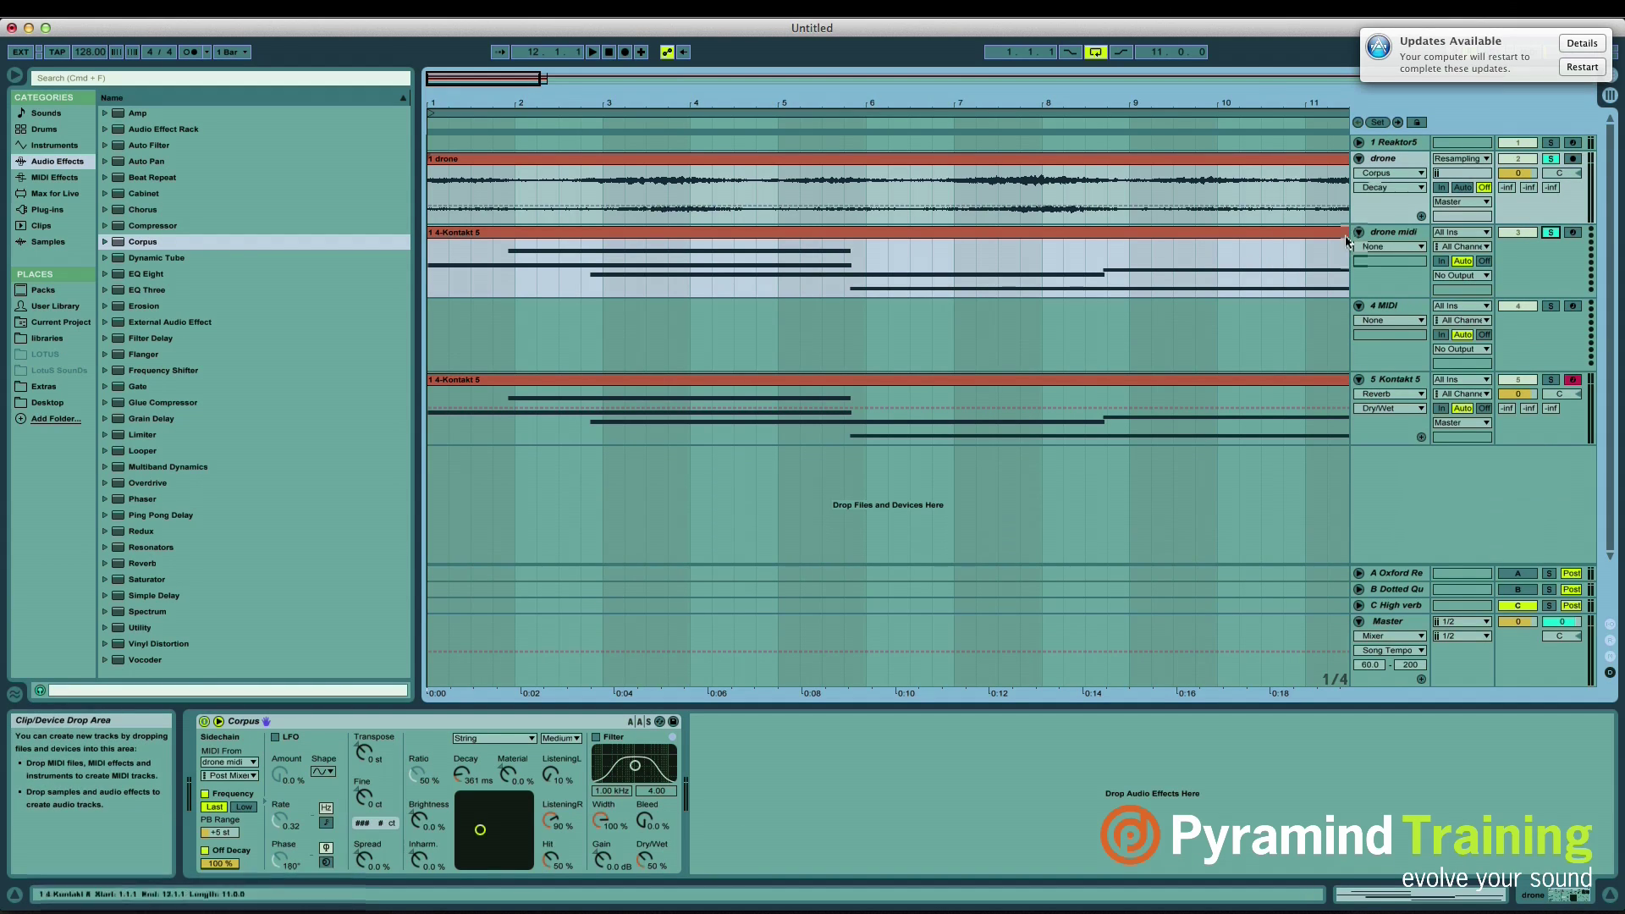
{"action": "mouse_move", "coordinate": [682, 105]}
{"action": "left_mouse_down"}
{"action": "mouse_move", "coordinate": [687, 127]}
{"action": "mouse_move", "coordinate": [736, 149]}
{"action": "mouse_move", "coordinate": [838, 165]}
{"action": "mouse_move", "coordinate": [775, 174]}
{"action": "mouse_move", "coordinate": [669, 100]}
{"action": "left_mouse_up"}
{"action": "key", "text": "space"}
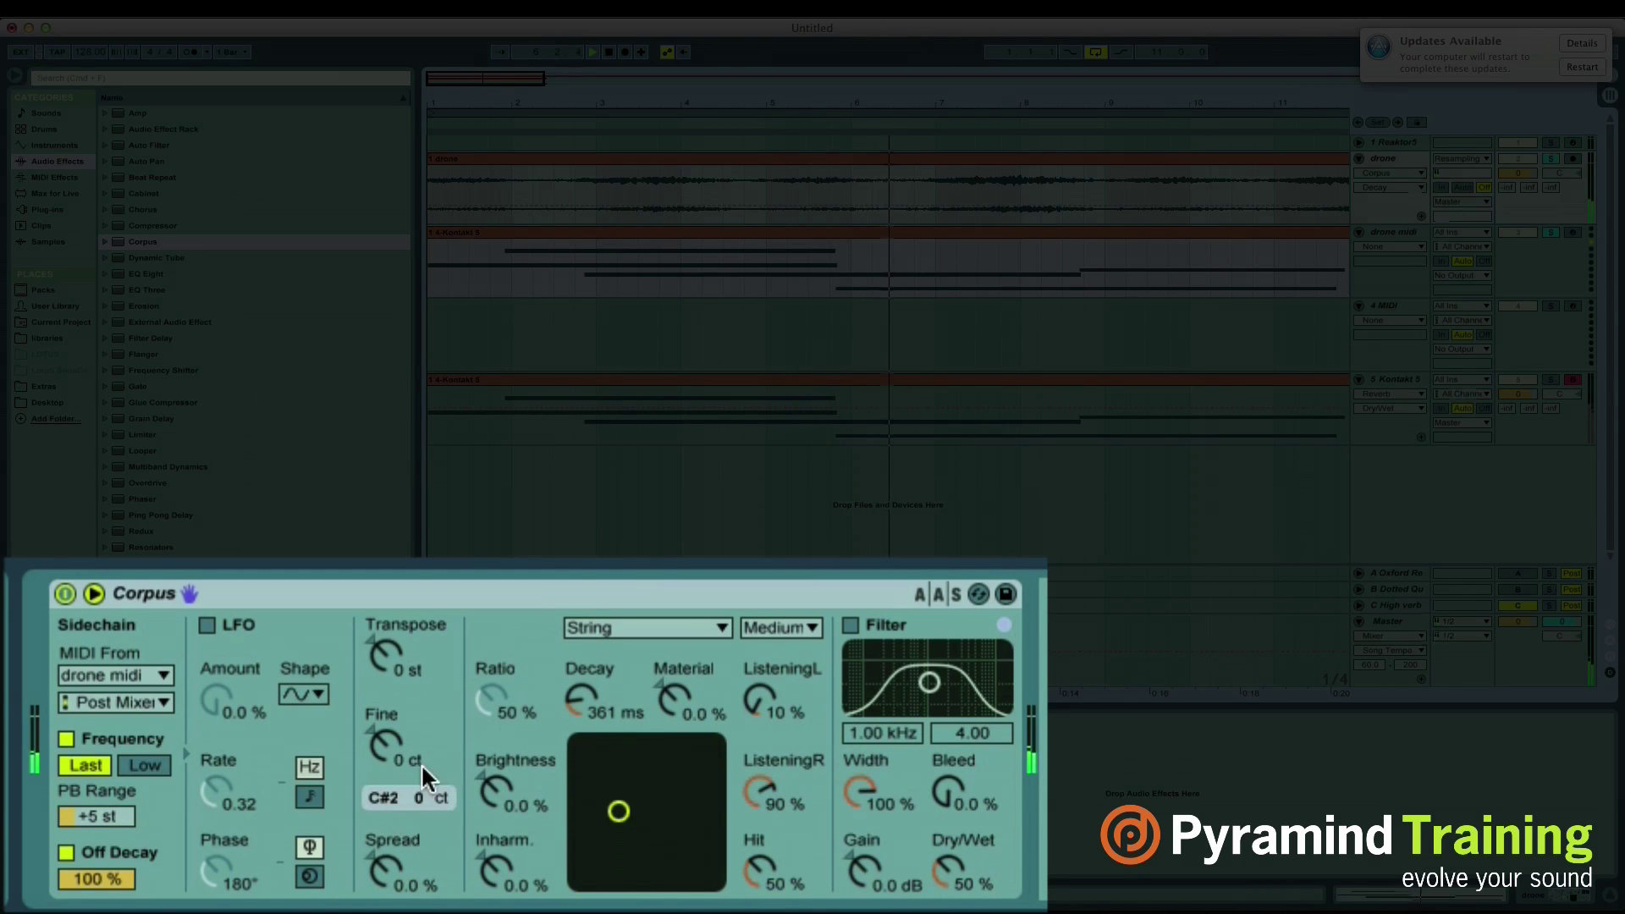
Step: Set Corpus to Decay 1.55 s, Transpose -24 st, Material 32 %, Inharm. 86 %, Off Decay 7.0 % and Brightness 6.3 %
{"action": "left_click_drag", "start_coordinate": [581, 700], "coordinate": [581, 661]}
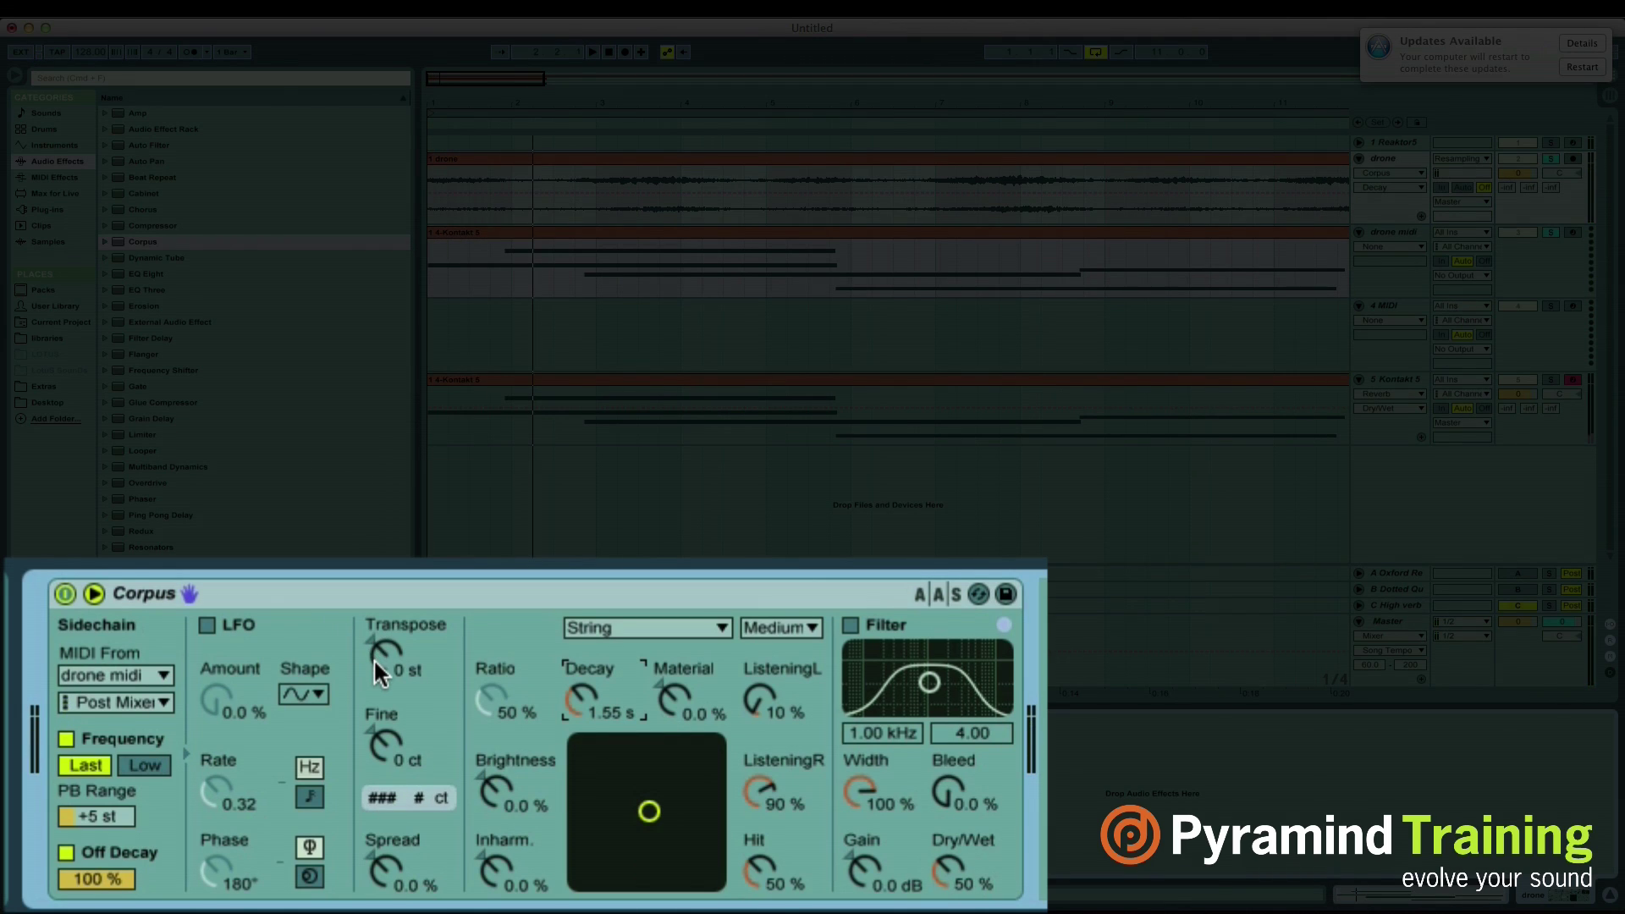
{"action": "left_click_drag", "start_coordinate": [395, 652], "coordinate": [394, 686]}
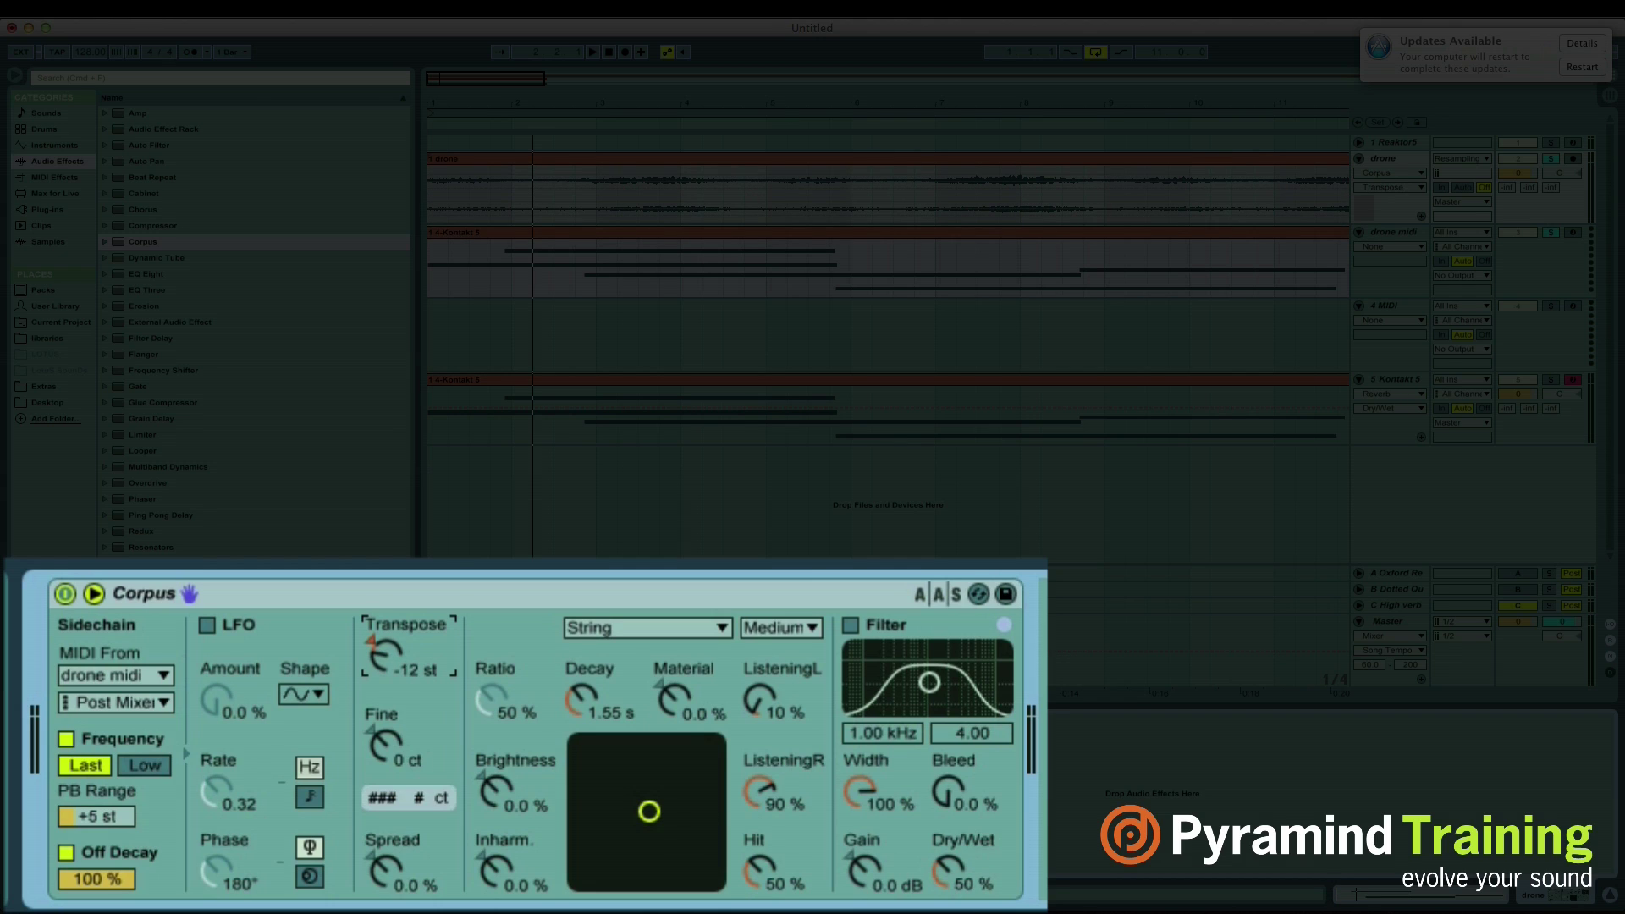
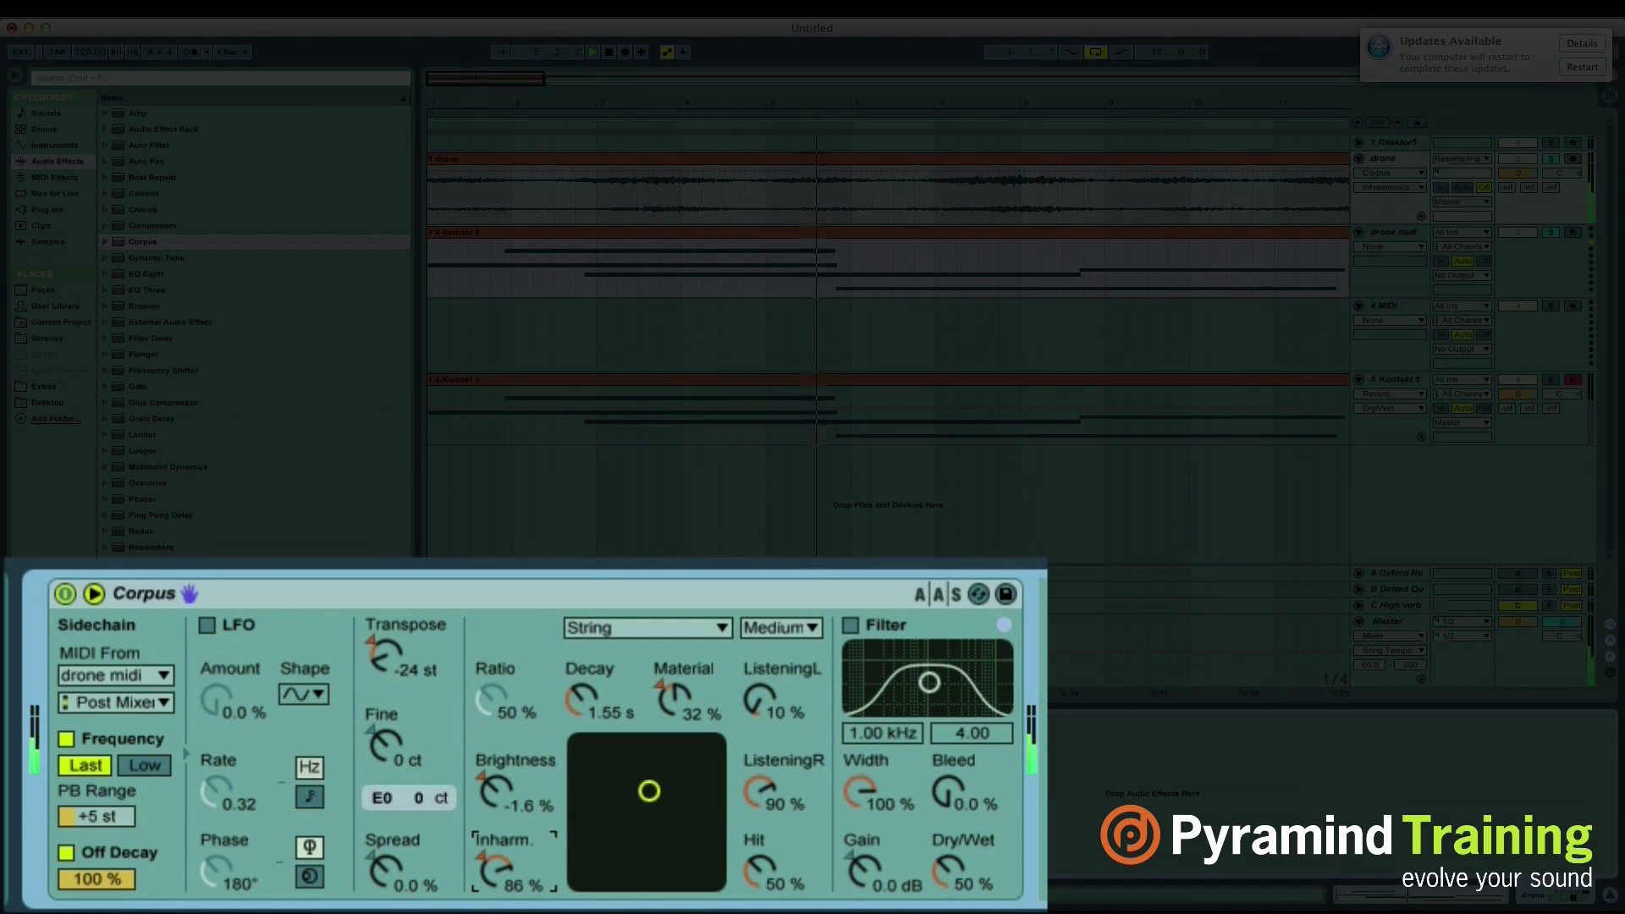
{"action": "left_click", "coordinate": [62, 851]}
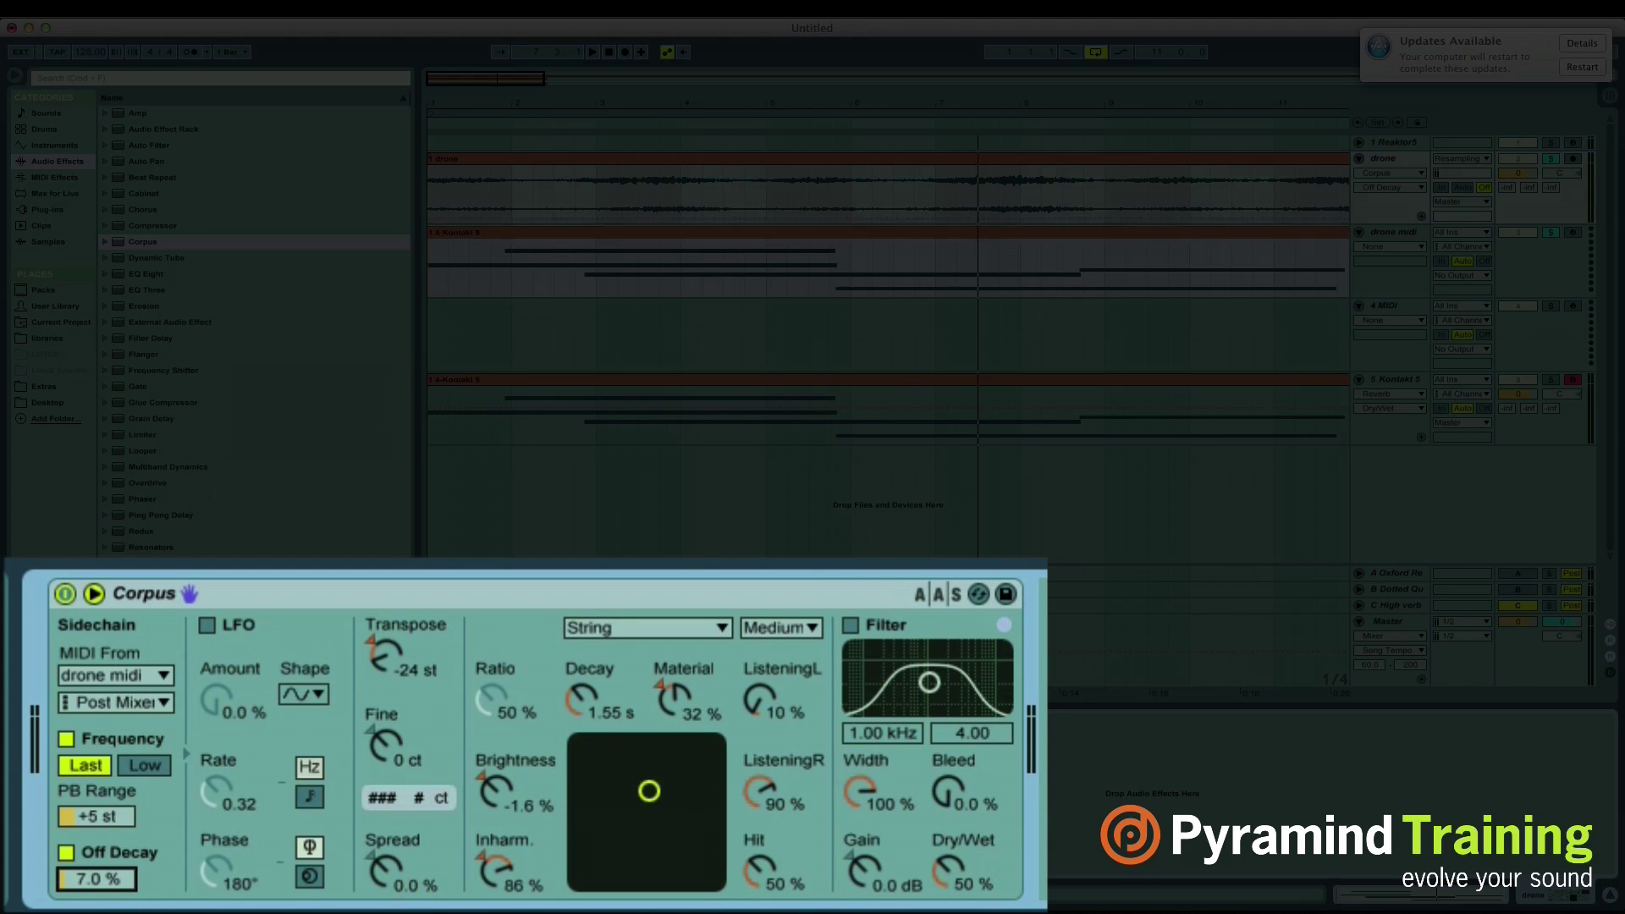
{"action": "key", "text": "space"}
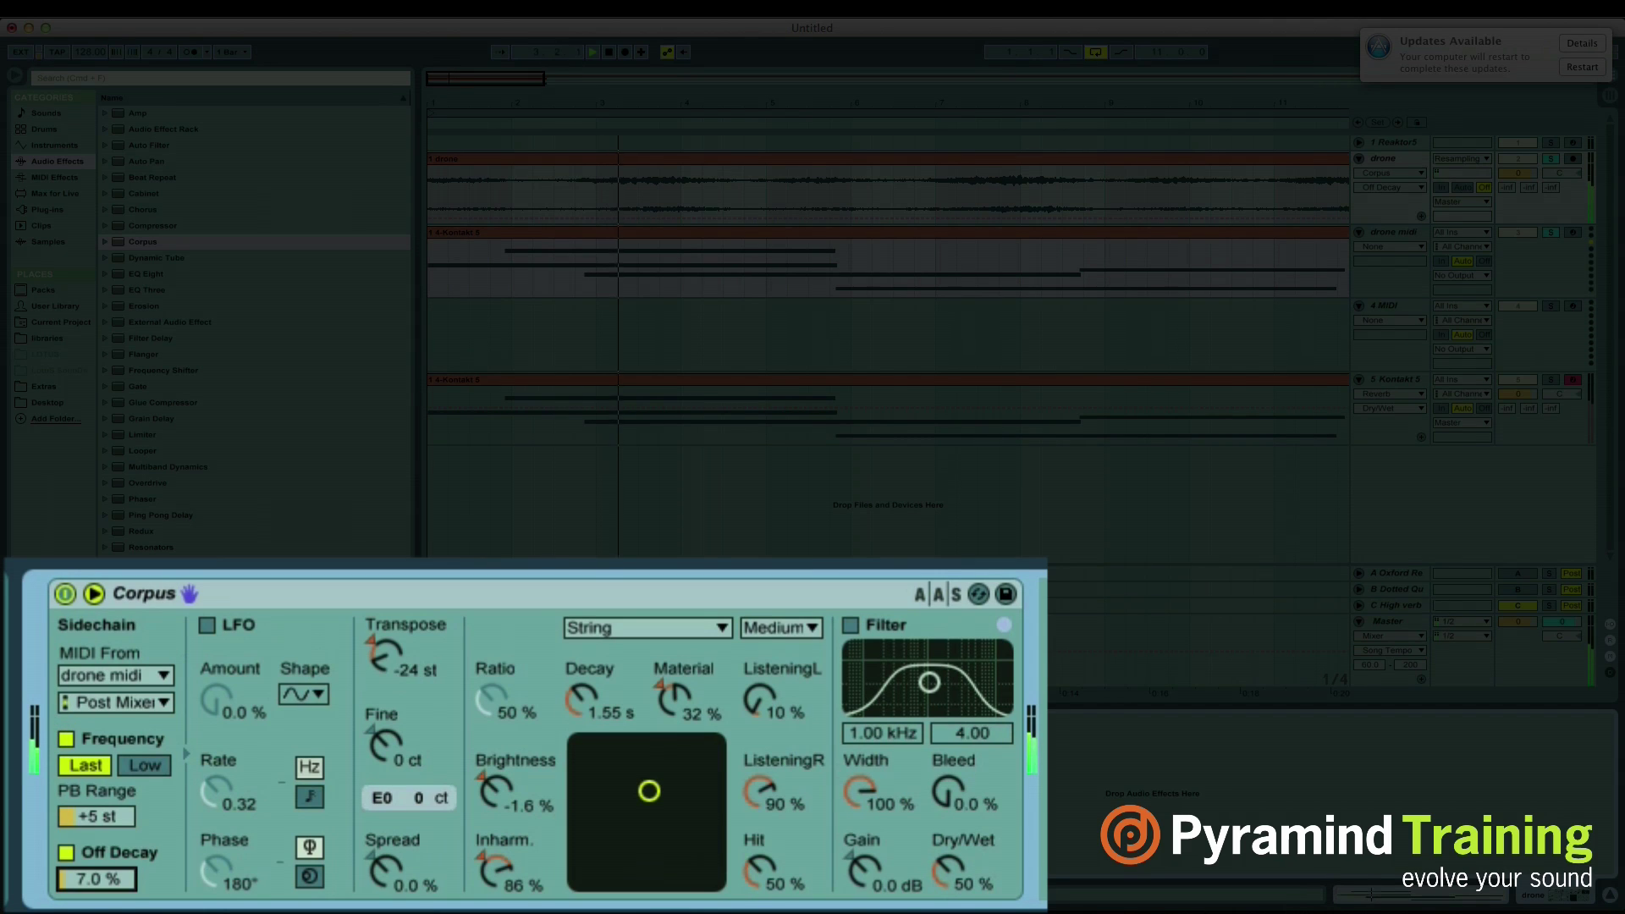
{"action": "left_click_drag", "start_coordinate": [493, 801], "coordinate": [493, 787]}
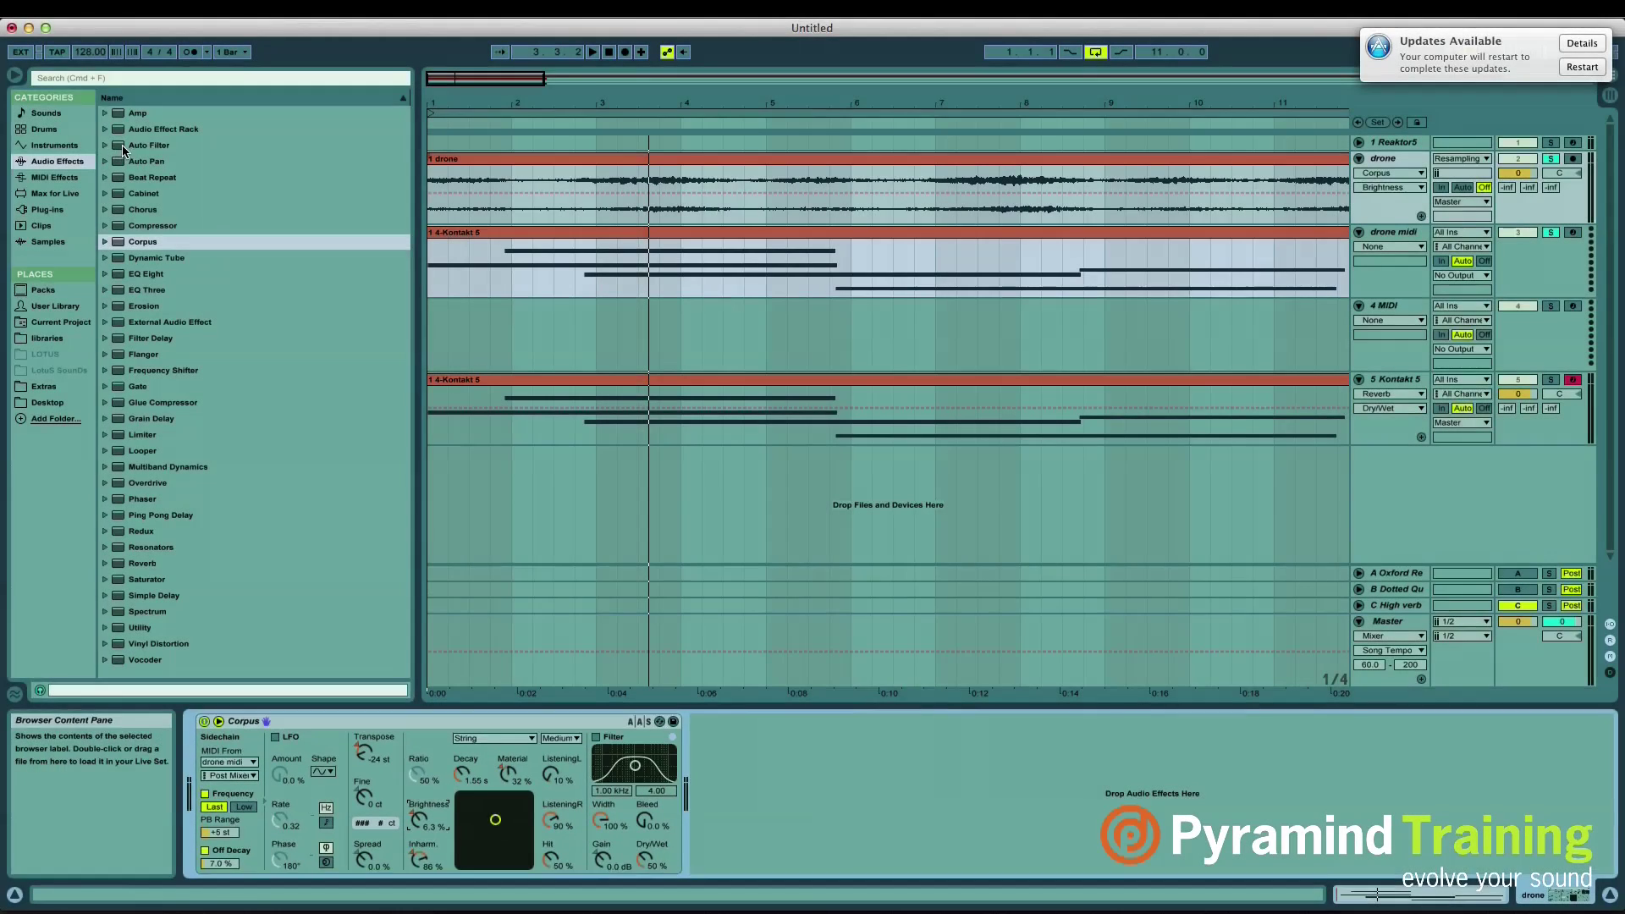
Step: Add an Auto Filter after Corpus with a negative Envelope amount, Attack 4.13 ms and Release 124 ms, and adjust its cutoff and Q
{"action": "double_click", "coordinate": [122, 145]}
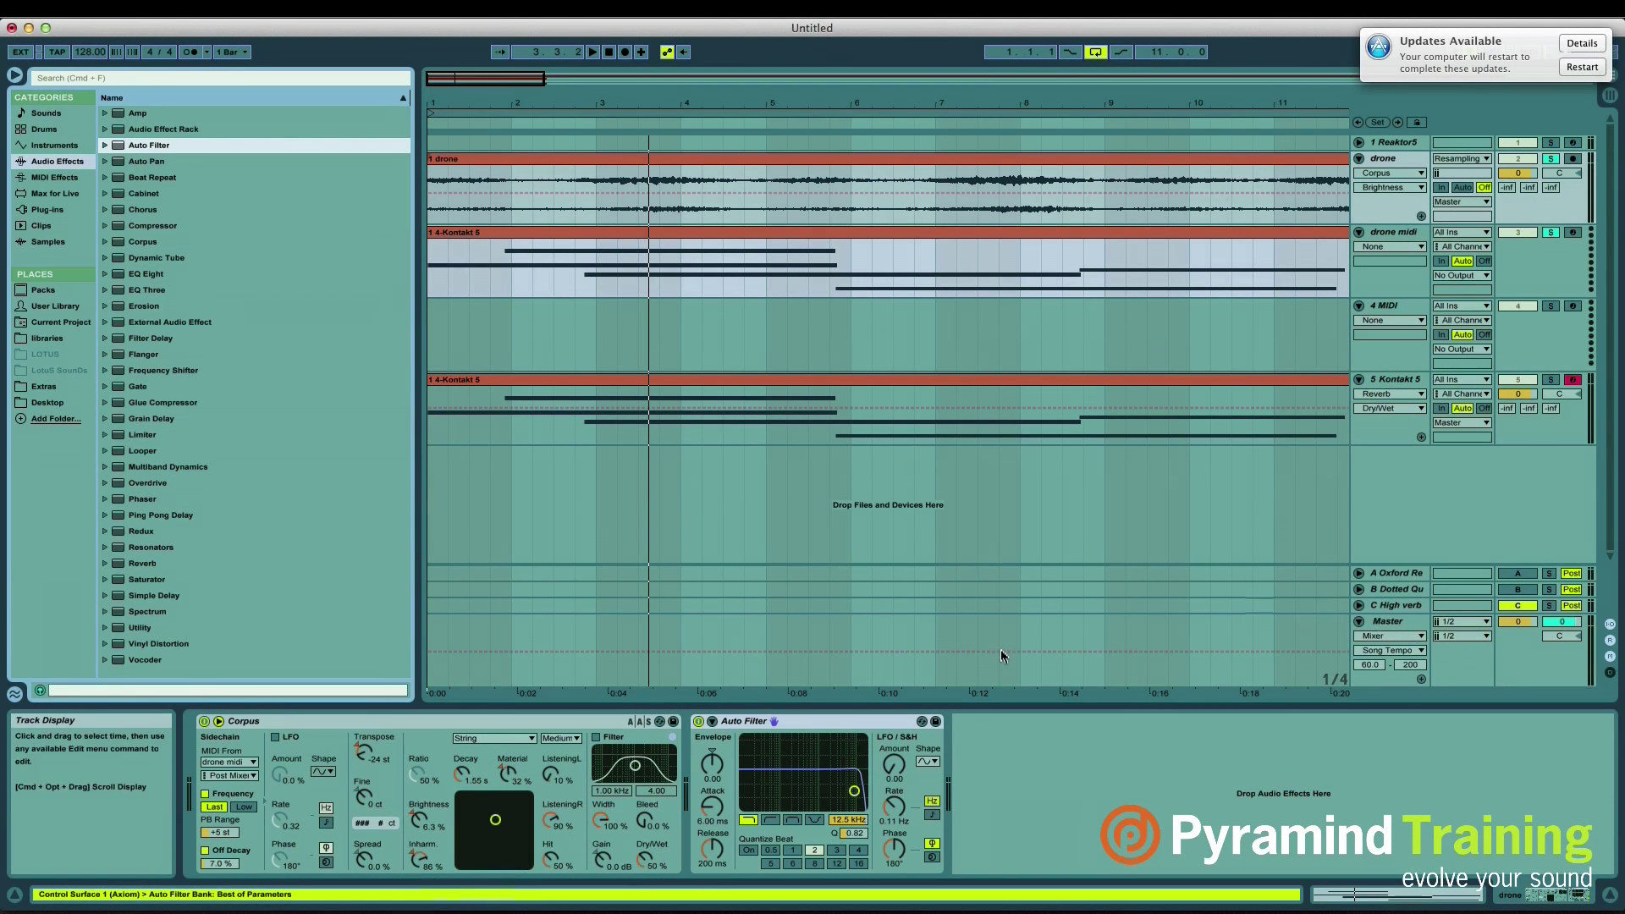
{"action": "left_click_drag", "start_coordinate": [712, 764], "coordinate": [713, 799]}
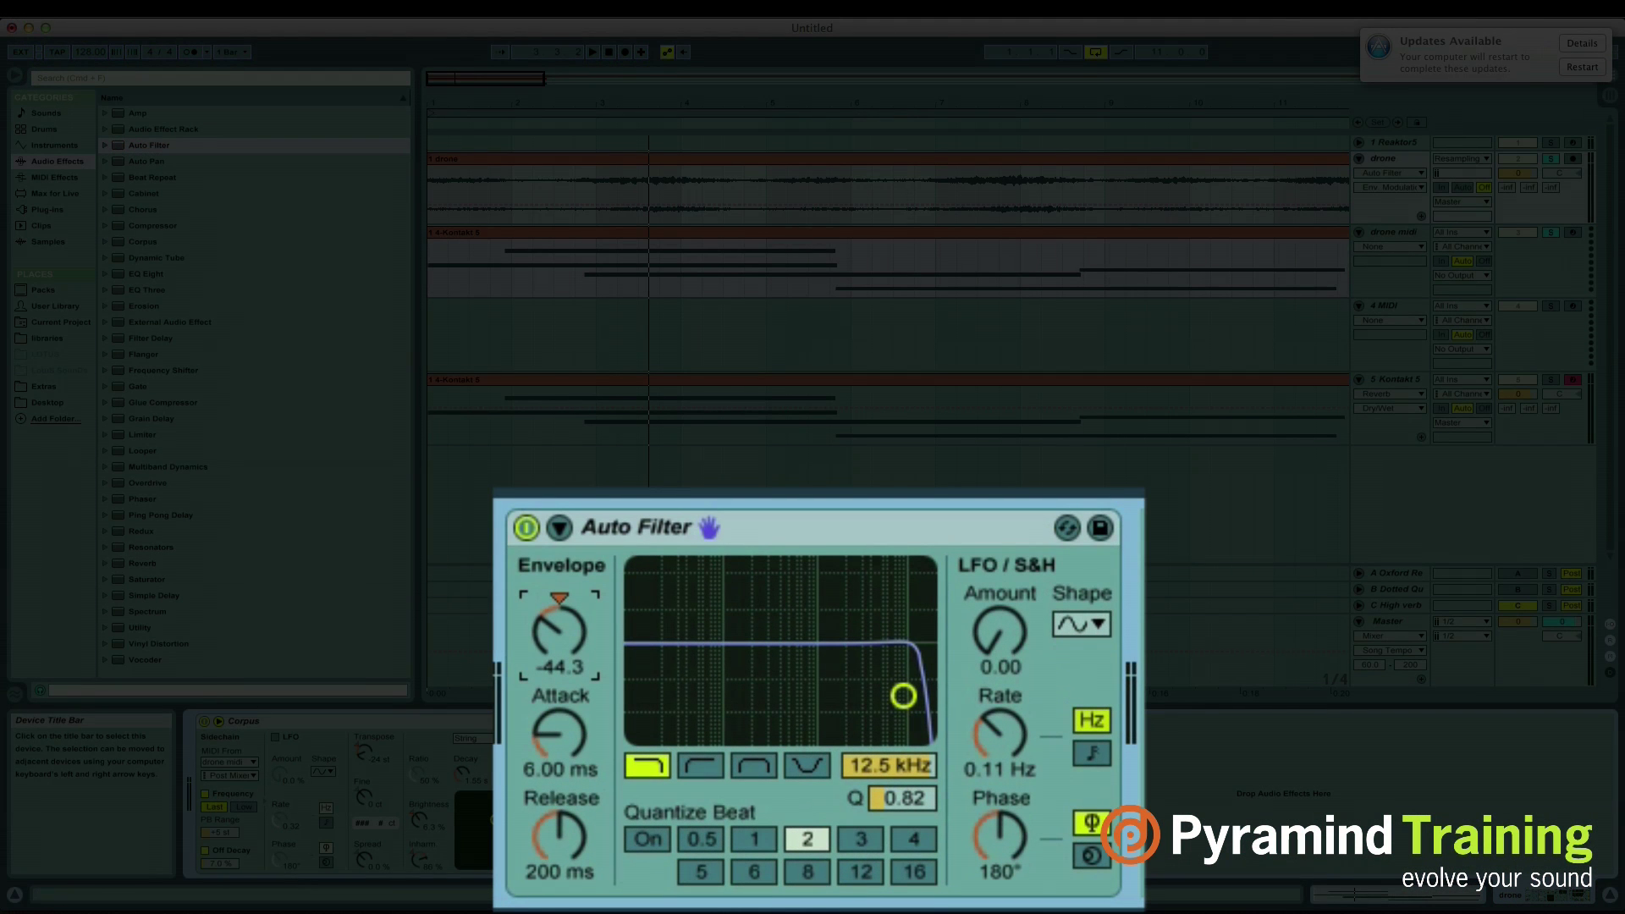
{"action": "left_click_drag", "start_coordinate": [544, 745], "coordinate": [543, 749]}
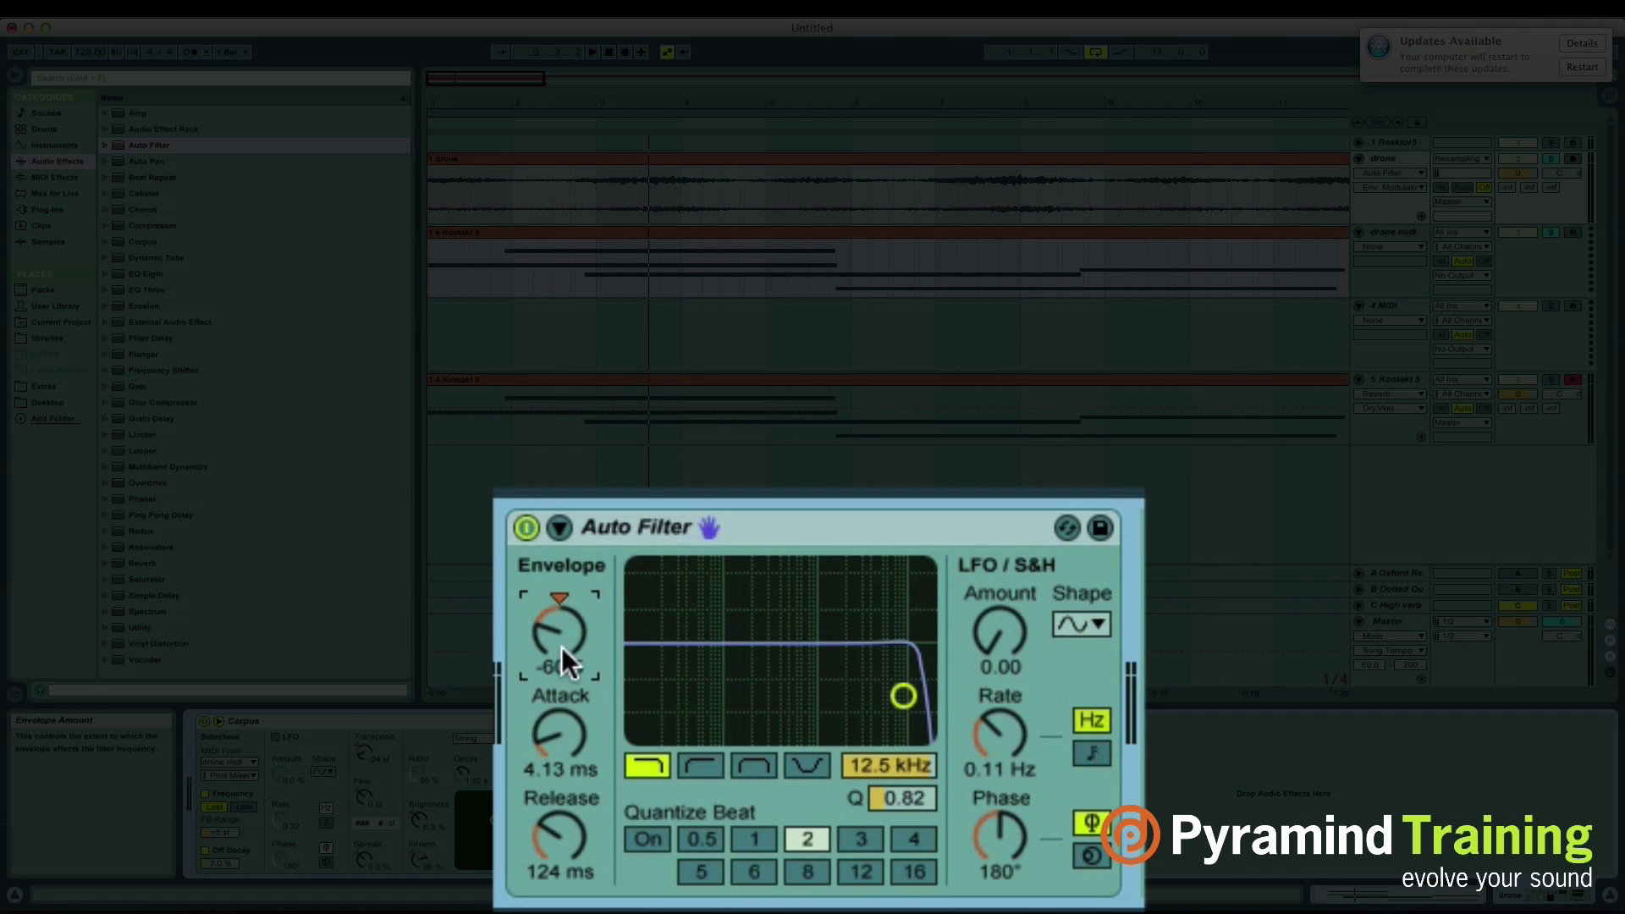
{"action": "left_click_drag", "start_coordinate": [905, 680], "coordinate": [843, 733]}
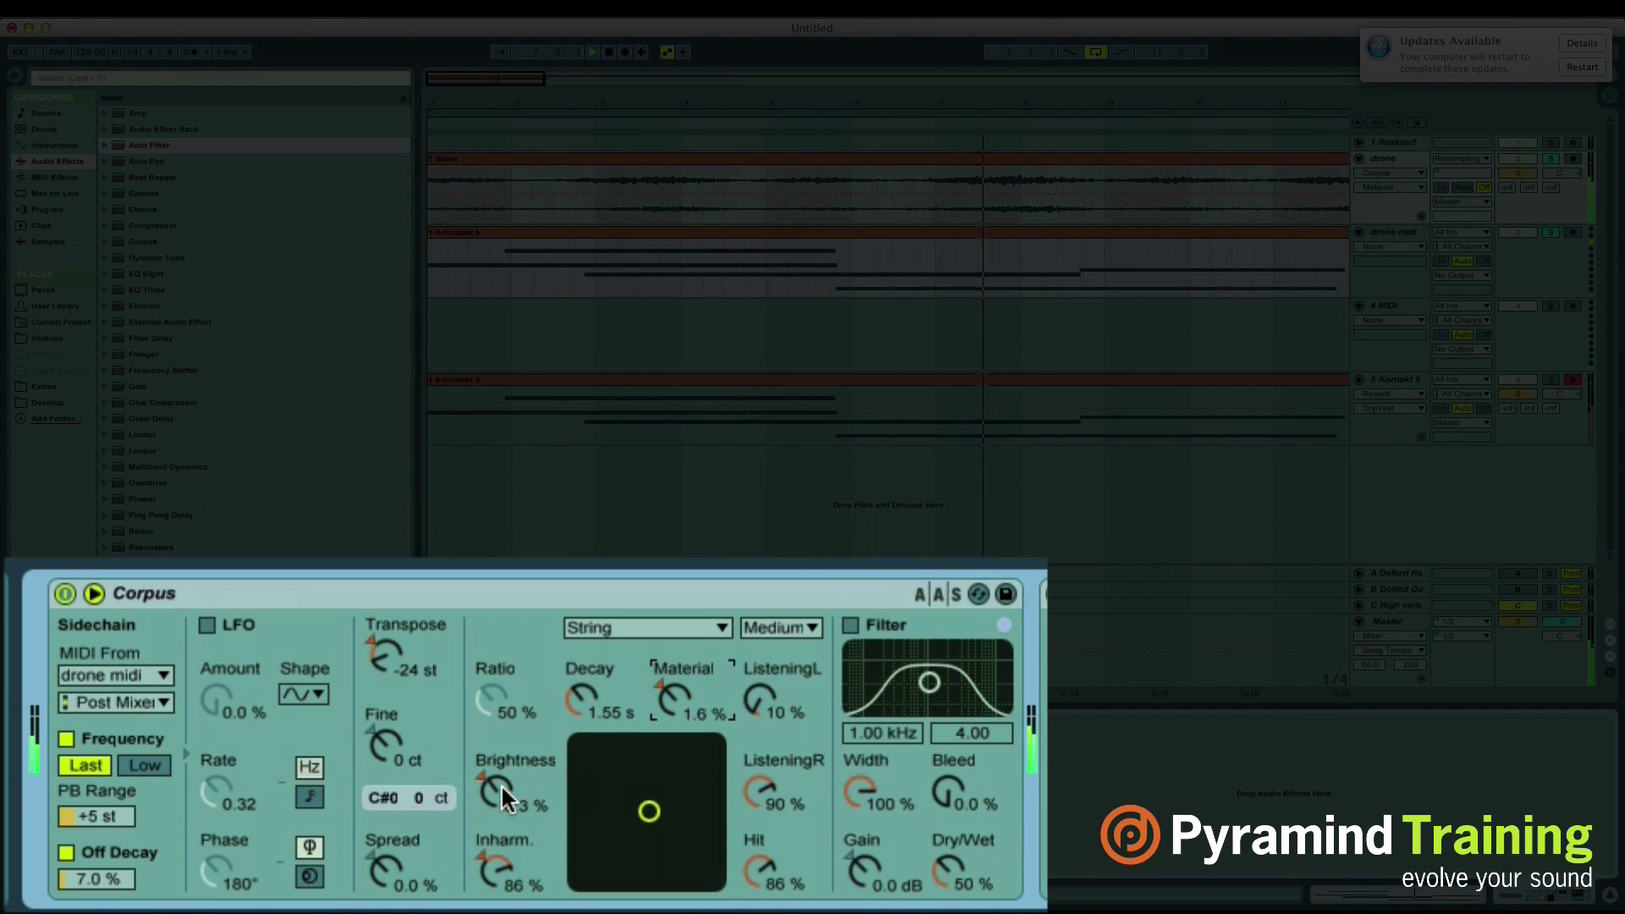
Step: Set Corpus to Material 1.6 %, Brightness 41 %, Hit 86 % and Dry/Wet 57 %, and add a Reverb after the Auto Filter
{"action": "left_click", "coordinate": [500, 843]}
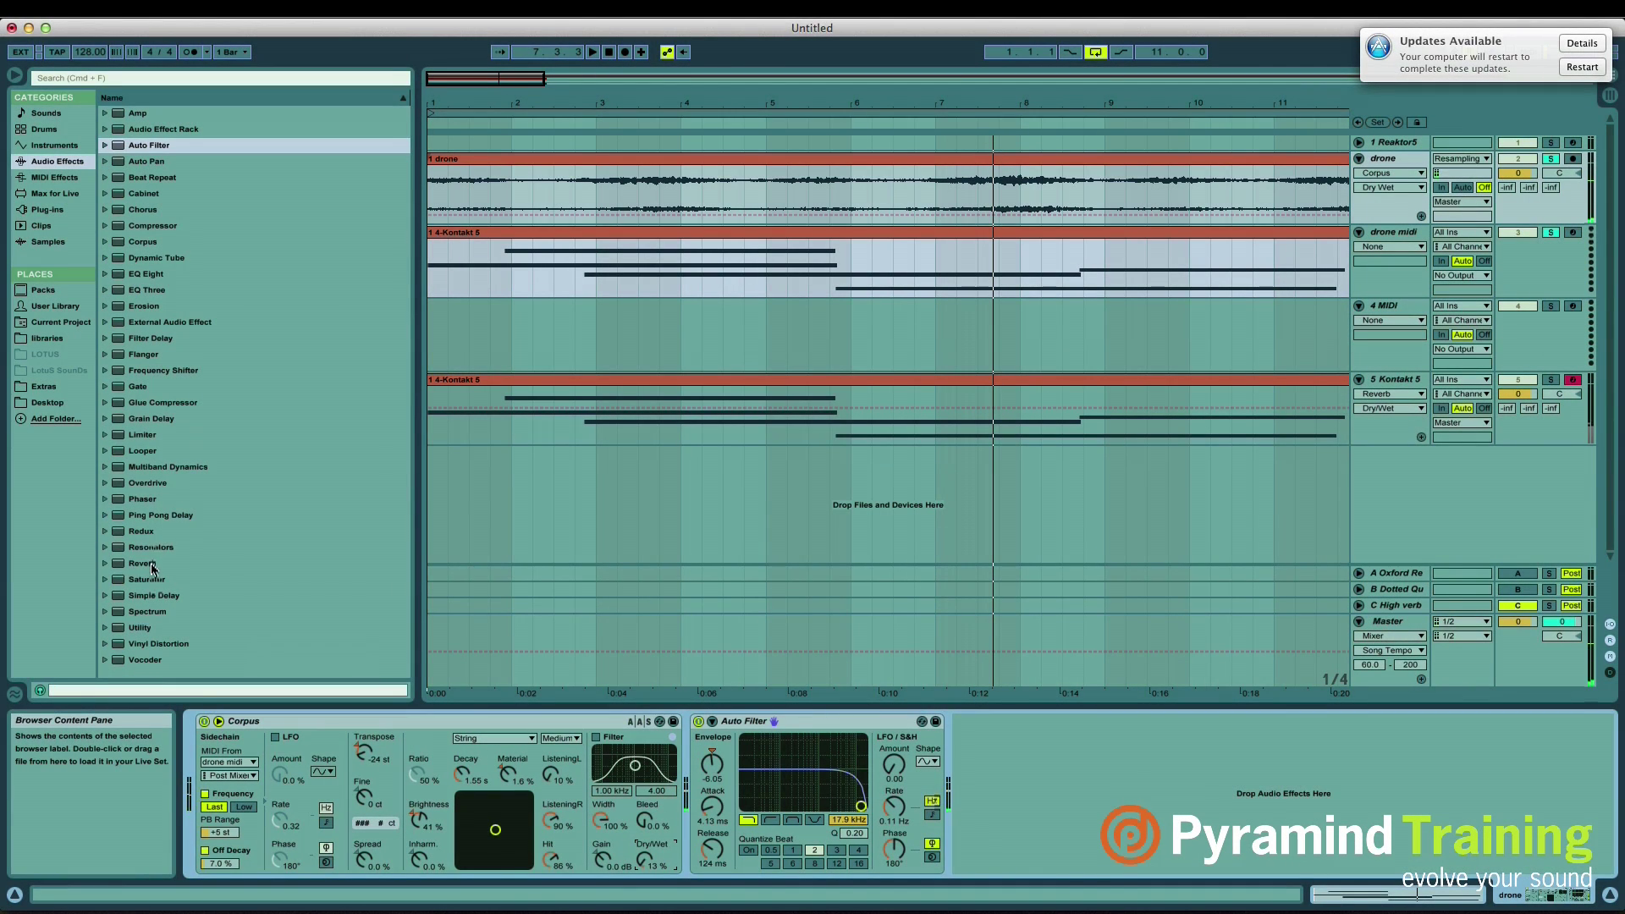
{"action": "double_click", "coordinate": [142, 564]}
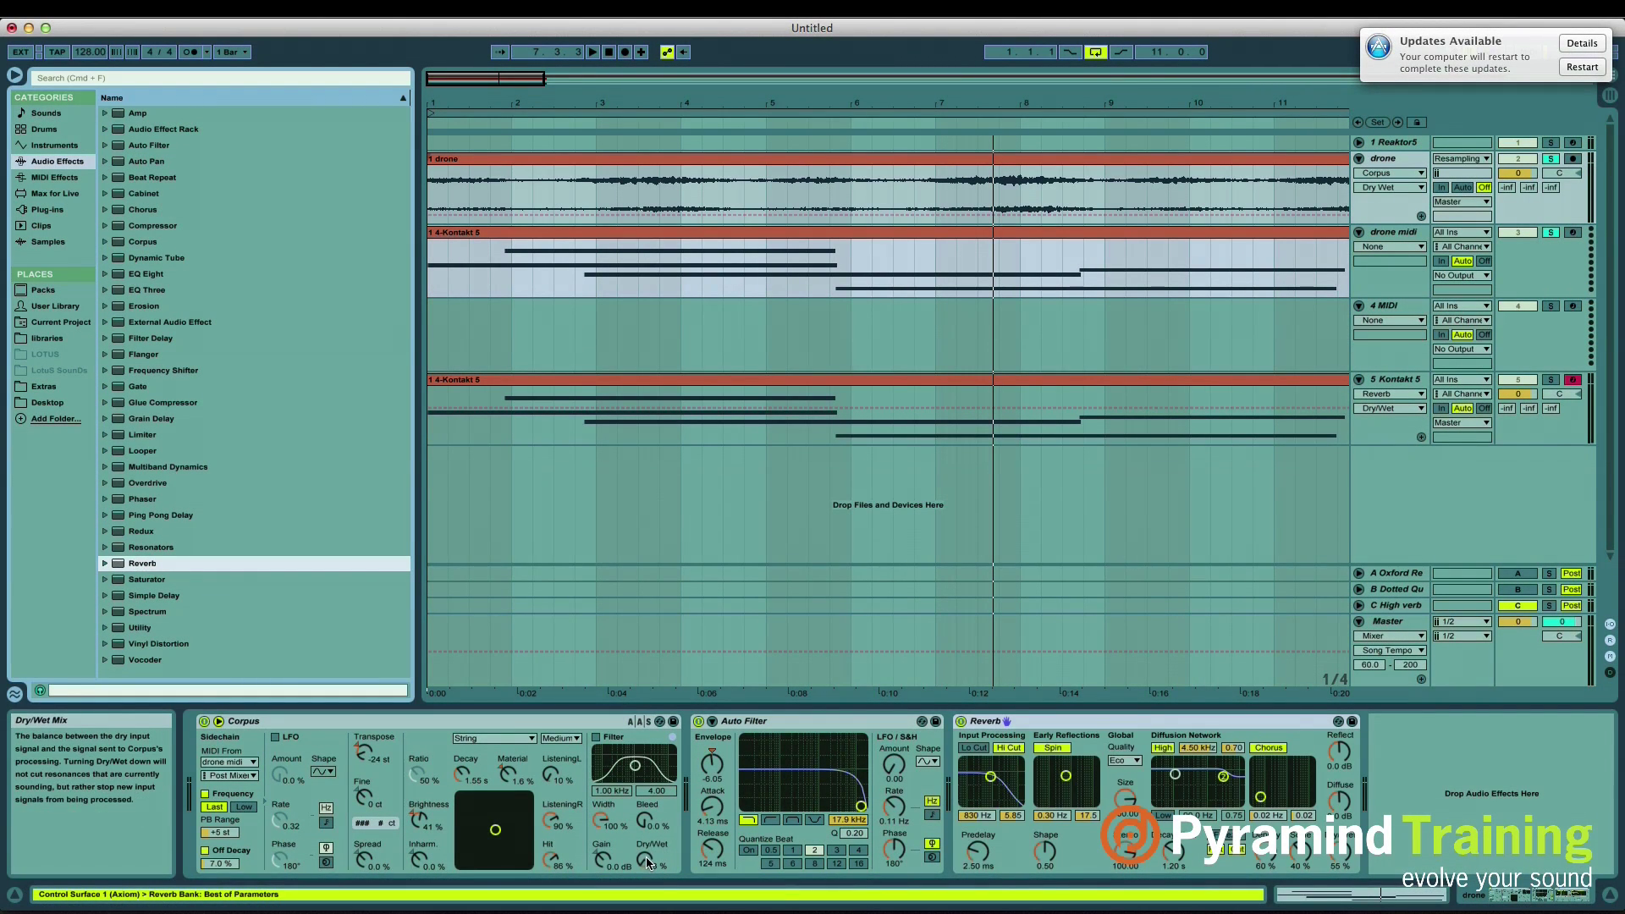
{"action": "key", "text": "space"}
{"action": "left_click_drag", "start_coordinate": [645, 857], "coordinate": [645, 877]}
Step: Try a darker Auto Filter sound during playback with a lower cutoff frequency and an Envelope amount of -64.5
{"action": "left_click_drag", "start_coordinate": [861, 805], "coordinate": [803, 806]}
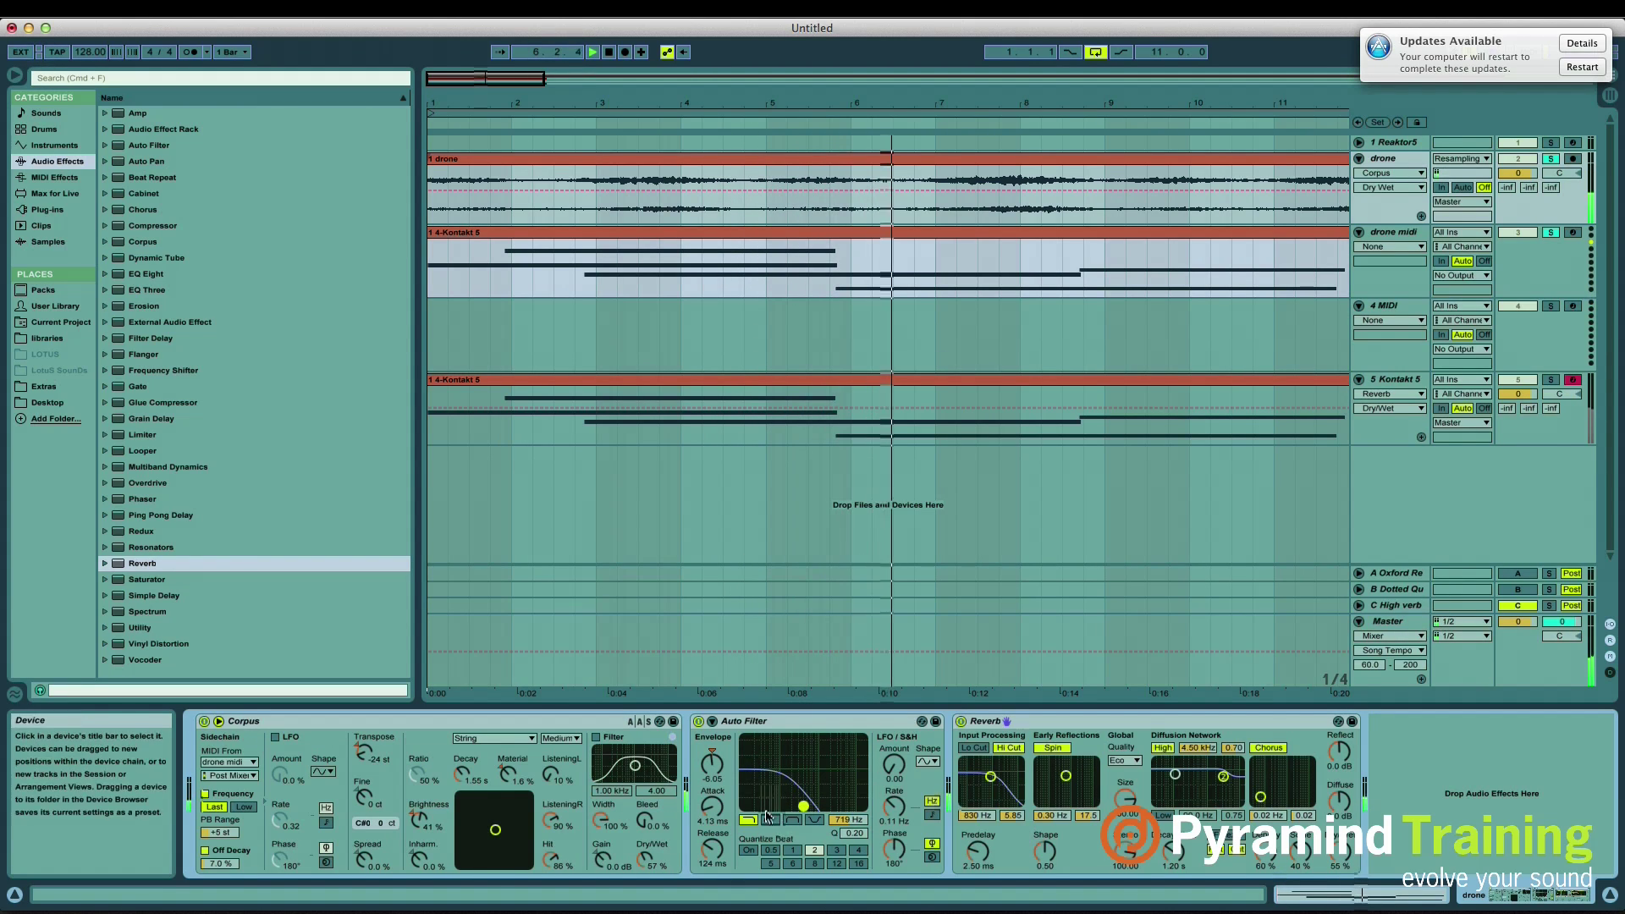
{"action": "left_click_drag", "start_coordinate": [712, 762], "coordinate": [712, 812]}
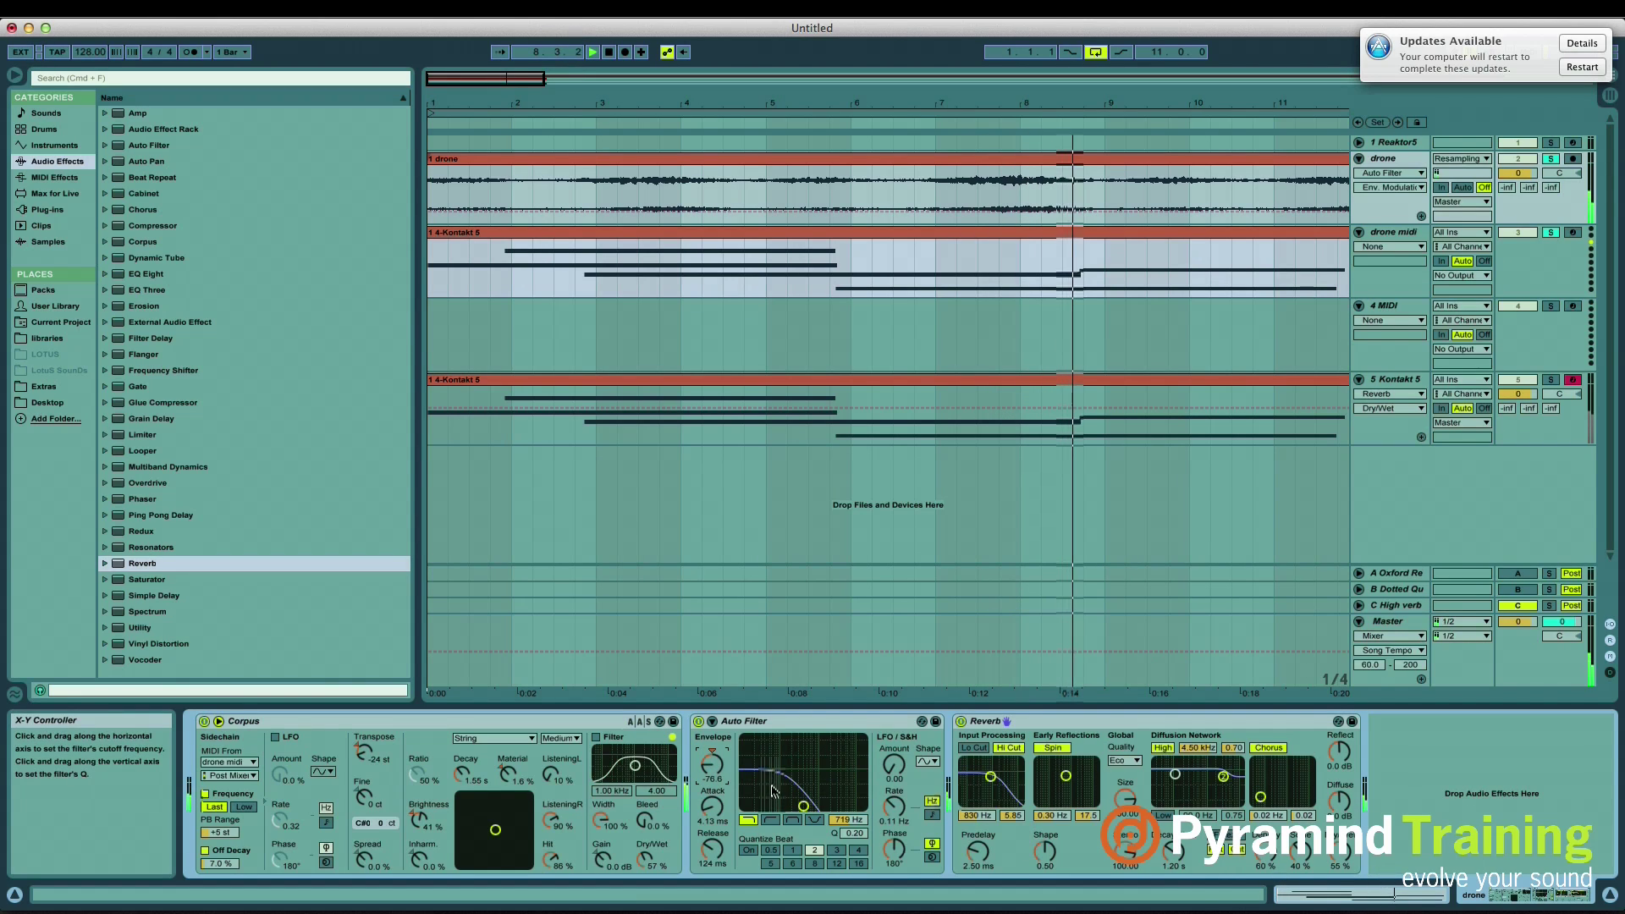
{"action": "left_click_drag", "start_coordinate": [803, 807], "coordinate": [850, 808]}
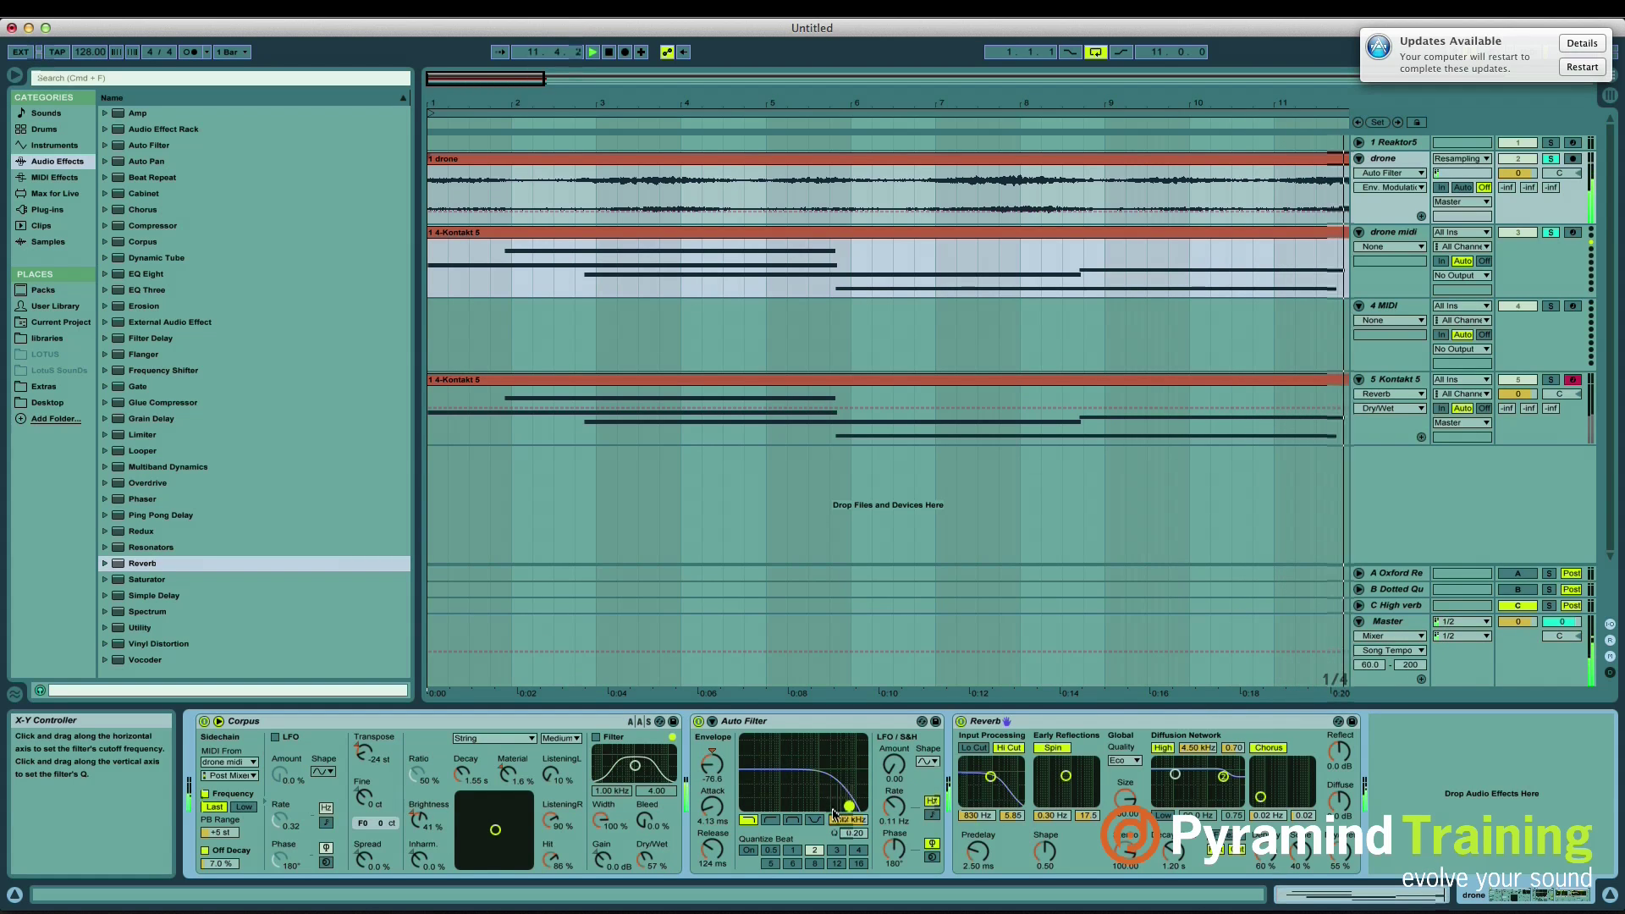
{"action": "left_click_drag", "start_coordinate": [712, 767], "coordinate": [712, 760]}
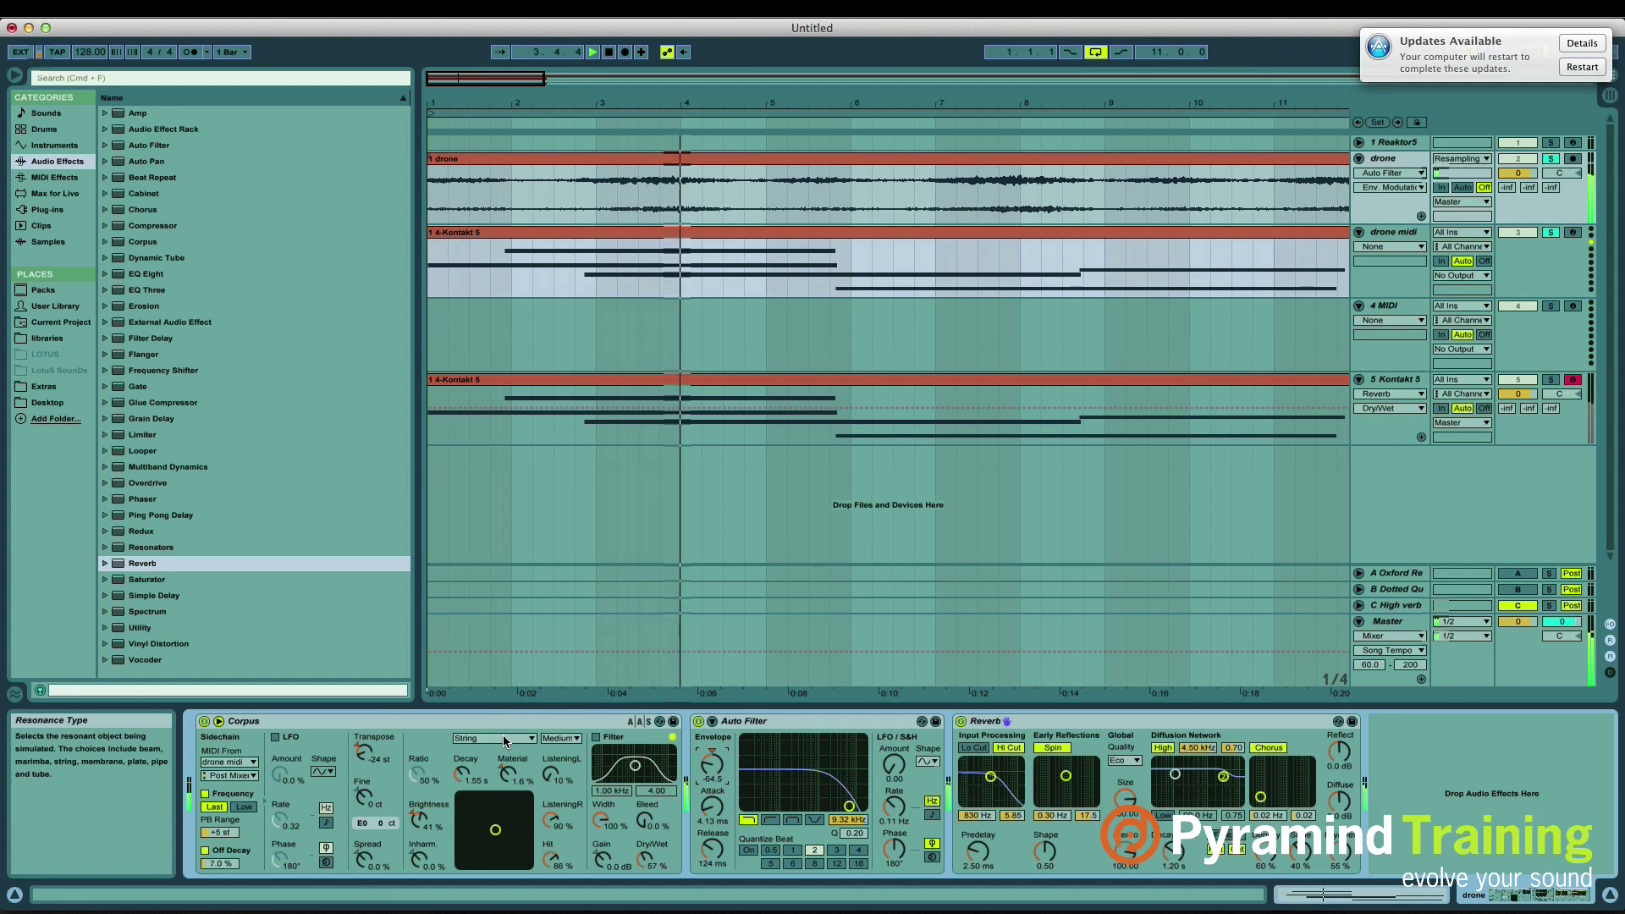
Step: Transpose all notes of the drone midi clip down one octave and restart playback
{"action": "double_click", "coordinate": [652, 245]}
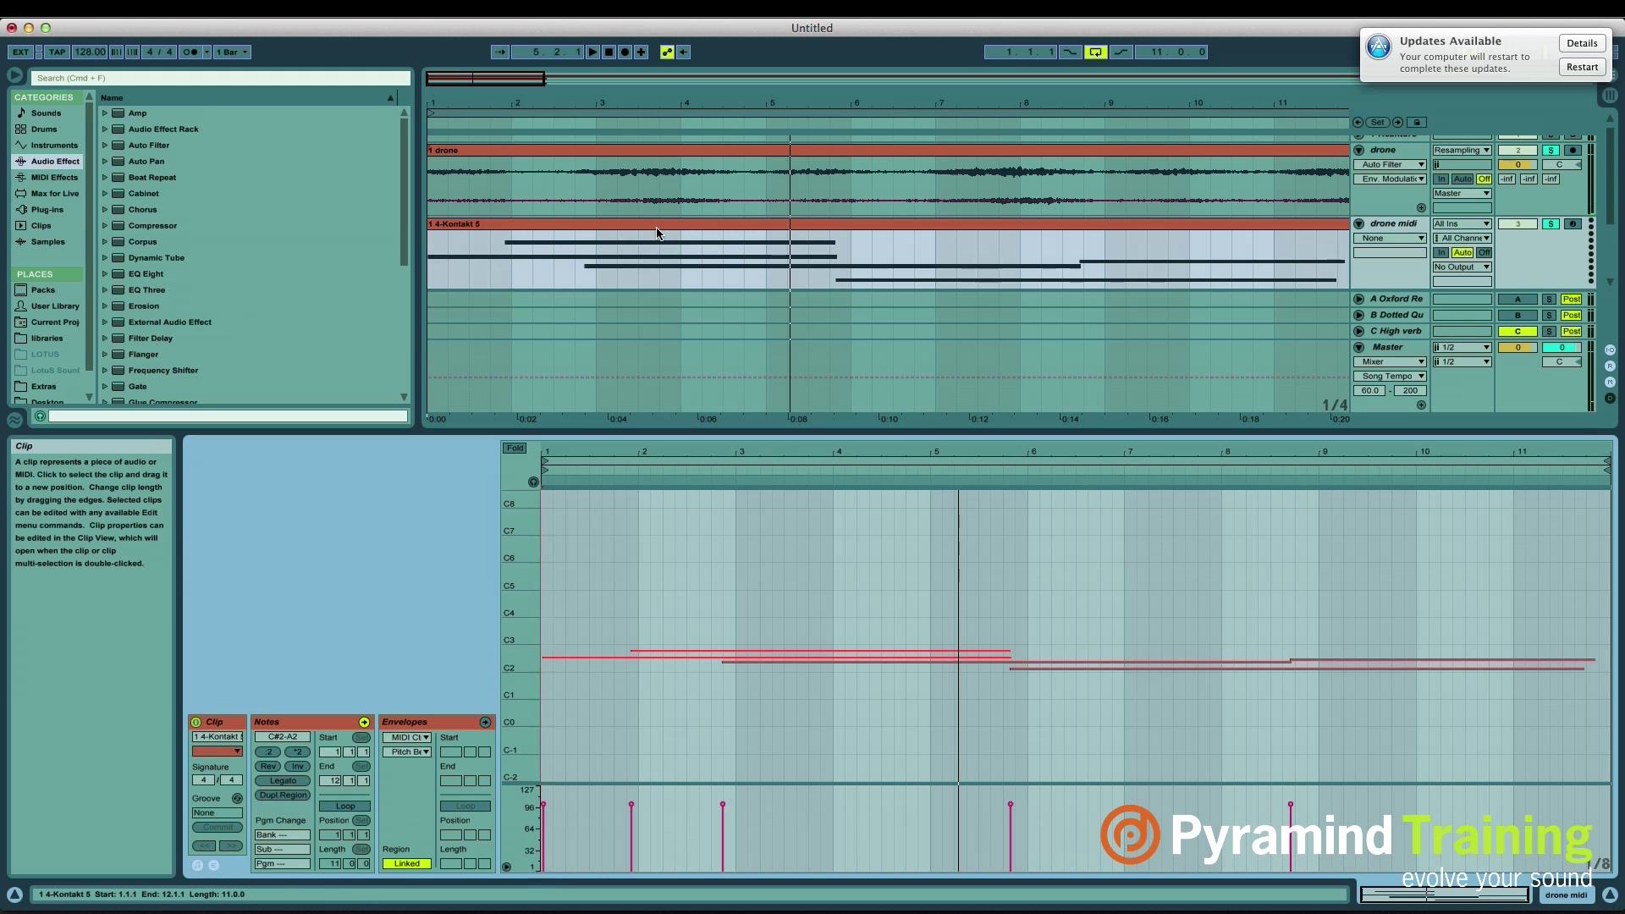
{"action": "key", "text": "space"}
{"action": "key", "text": "shift+Down"}
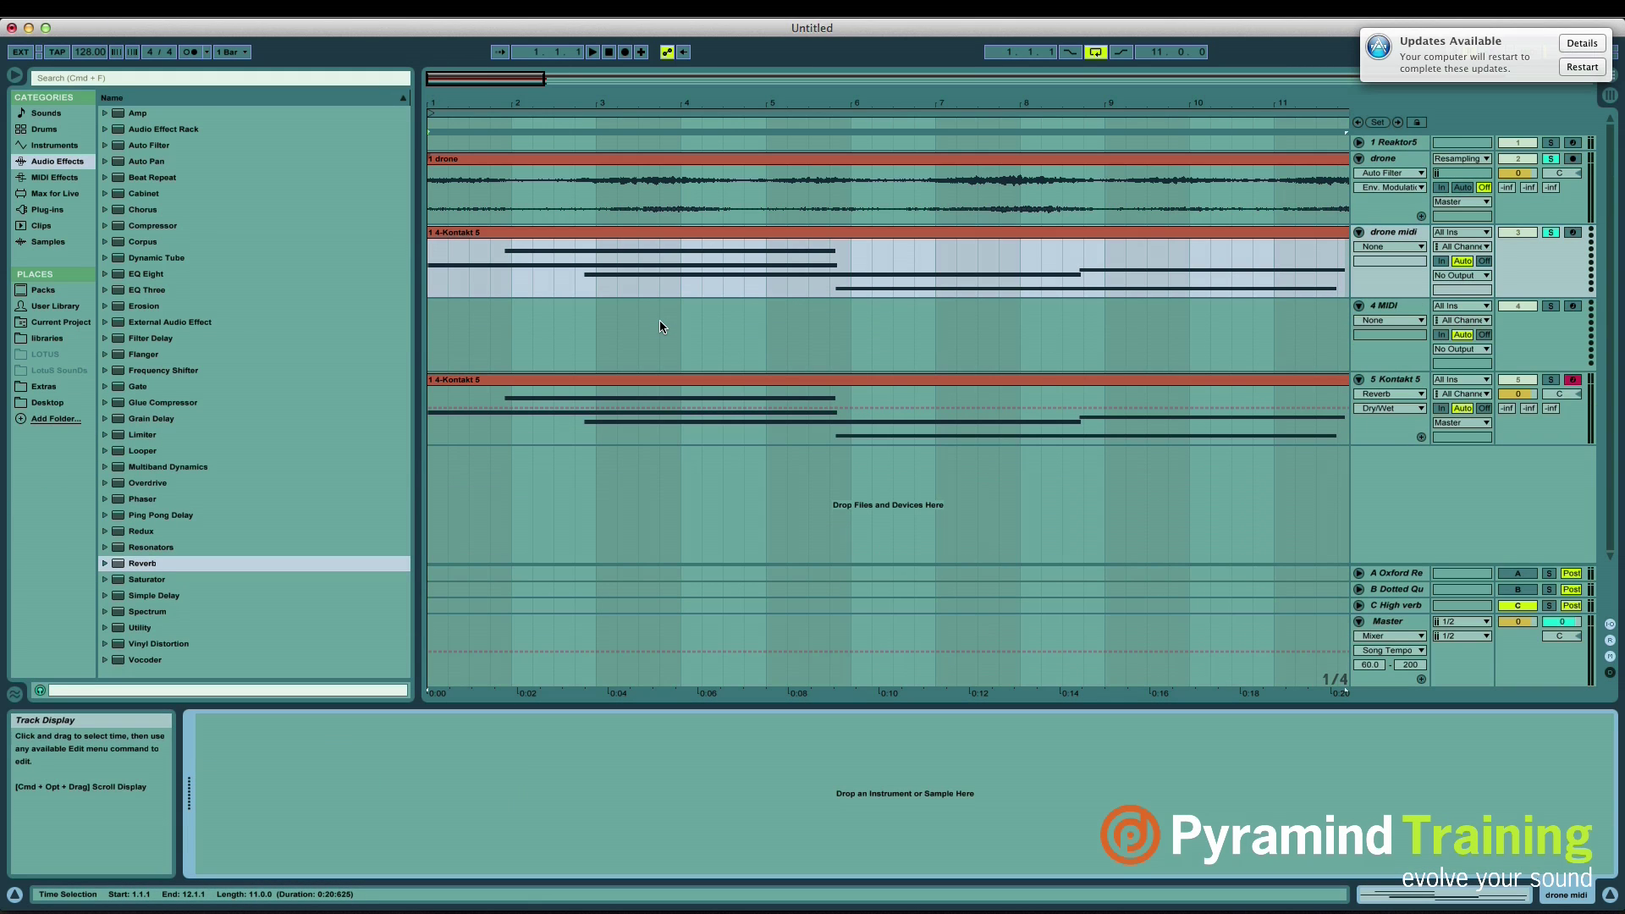
{"action": "key", "text": "space"}
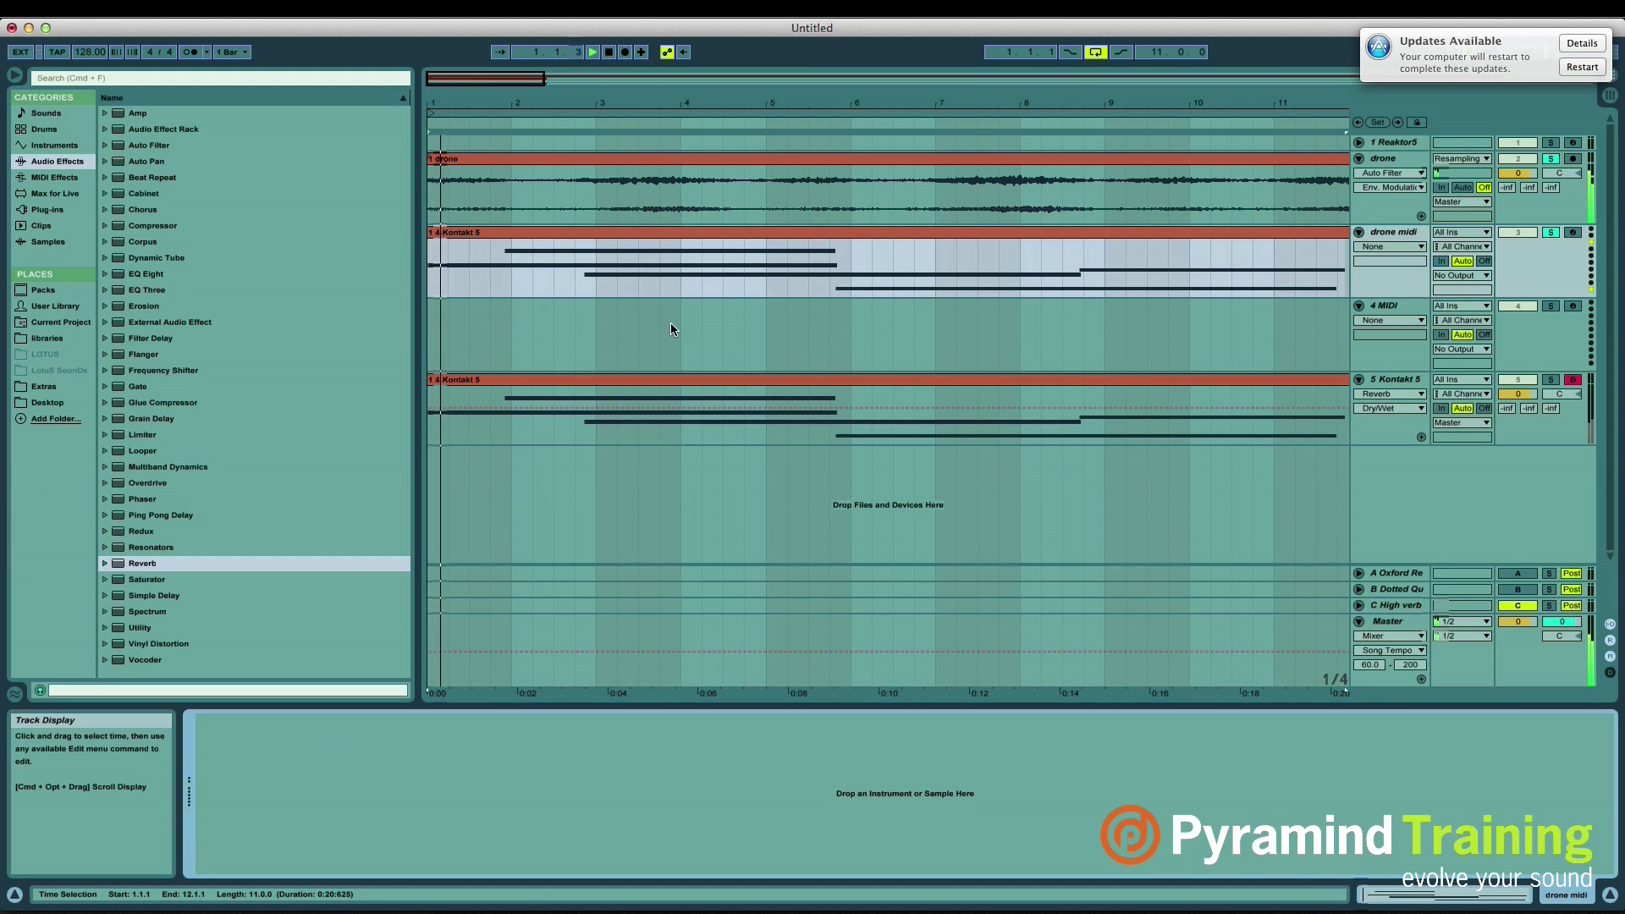
Step: Move the start marker of the drone audio clip to bar 33 and restart playback
{"action": "left_click_drag", "start_coordinate": [491, 108], "coordinate": [490, 101]}
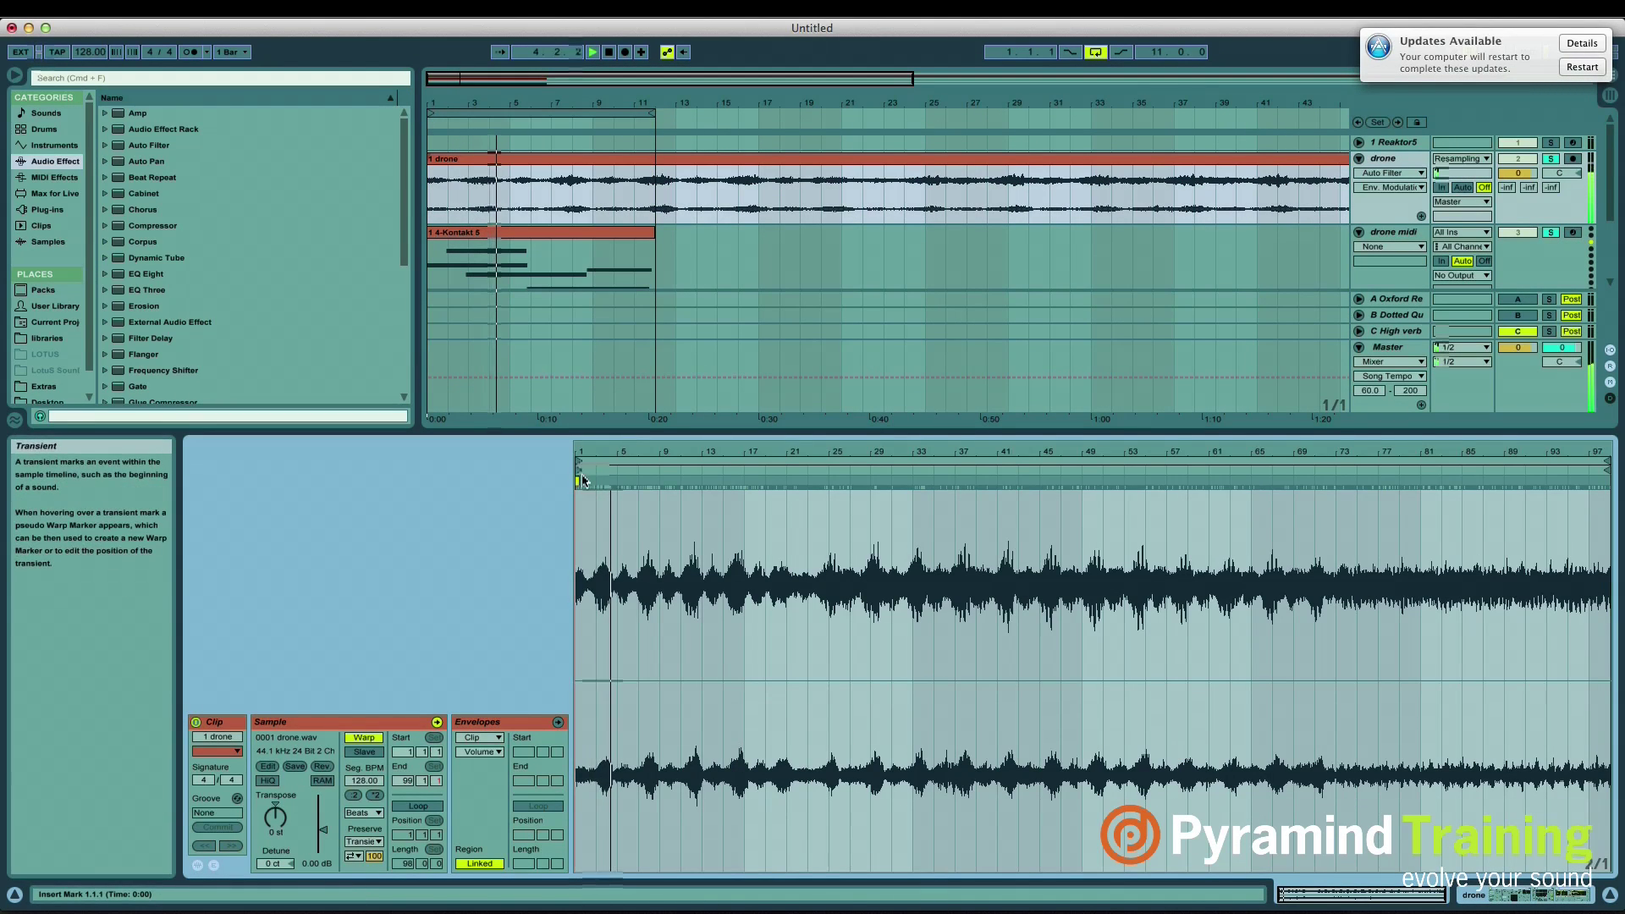
{"action": "left_click_drag", "start_coordinate": [579, 471], "coordinate": [909, 512]}
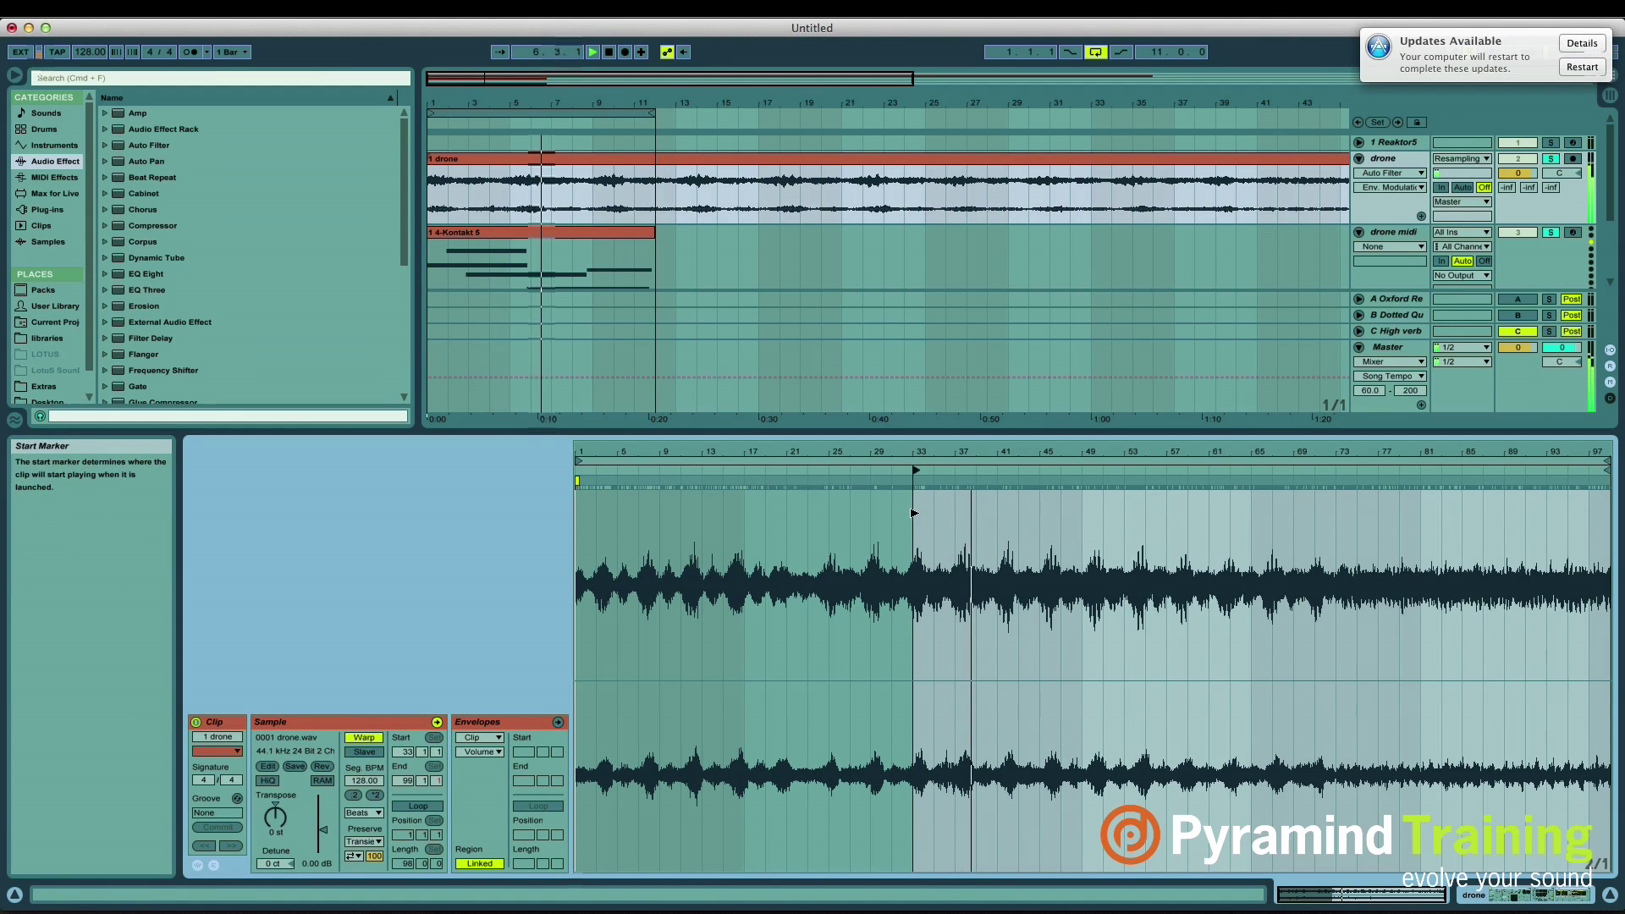
{"action": "key", "text": "space"}
{"action": "key", "text": "space"}
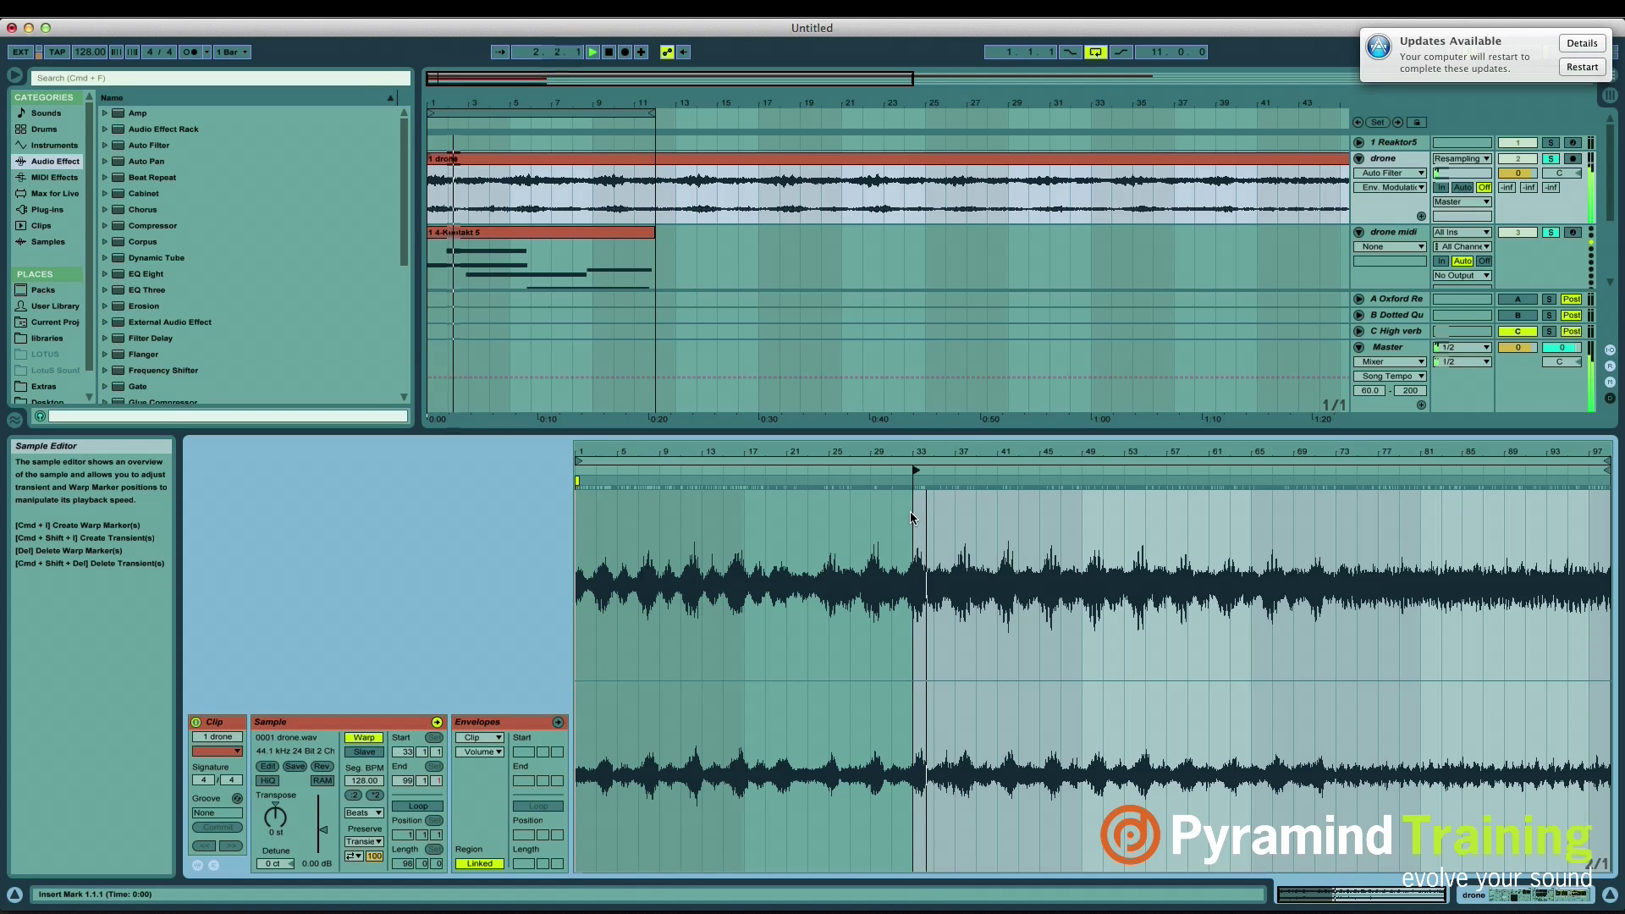
Step: Set the drone track's Auto Filter to an Envelope amount of 4.03 and a cutoff of 19.9 kHz, and stop playback
{"action": "key", "text": "shift+Tab"}
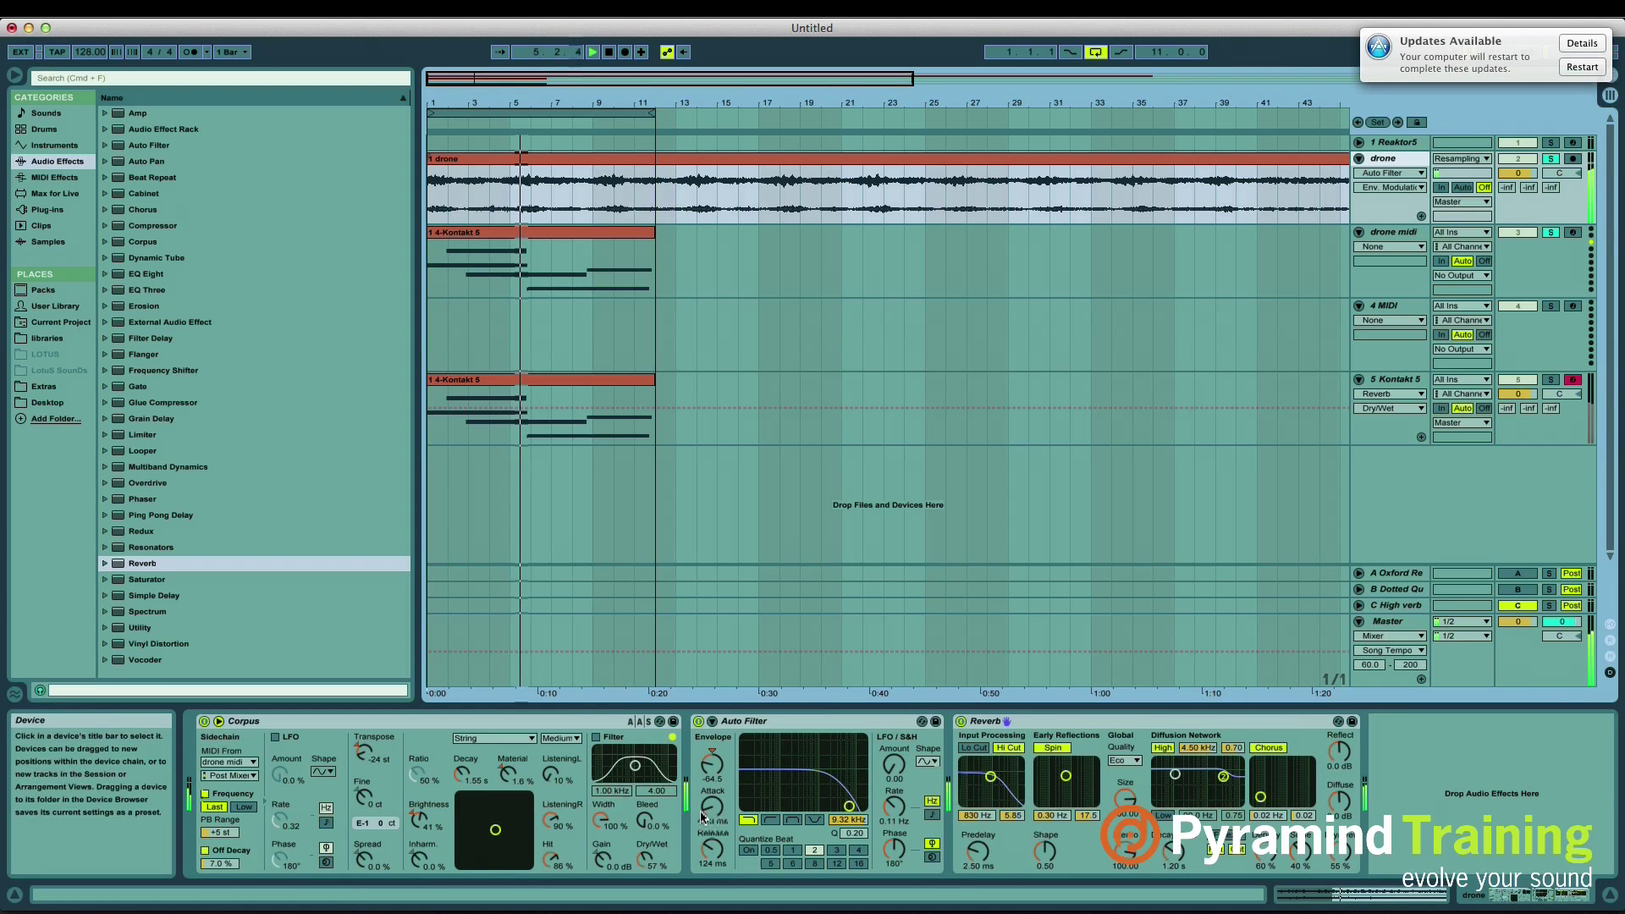
{"action": "left_click", "coordinate": [711, 769]}
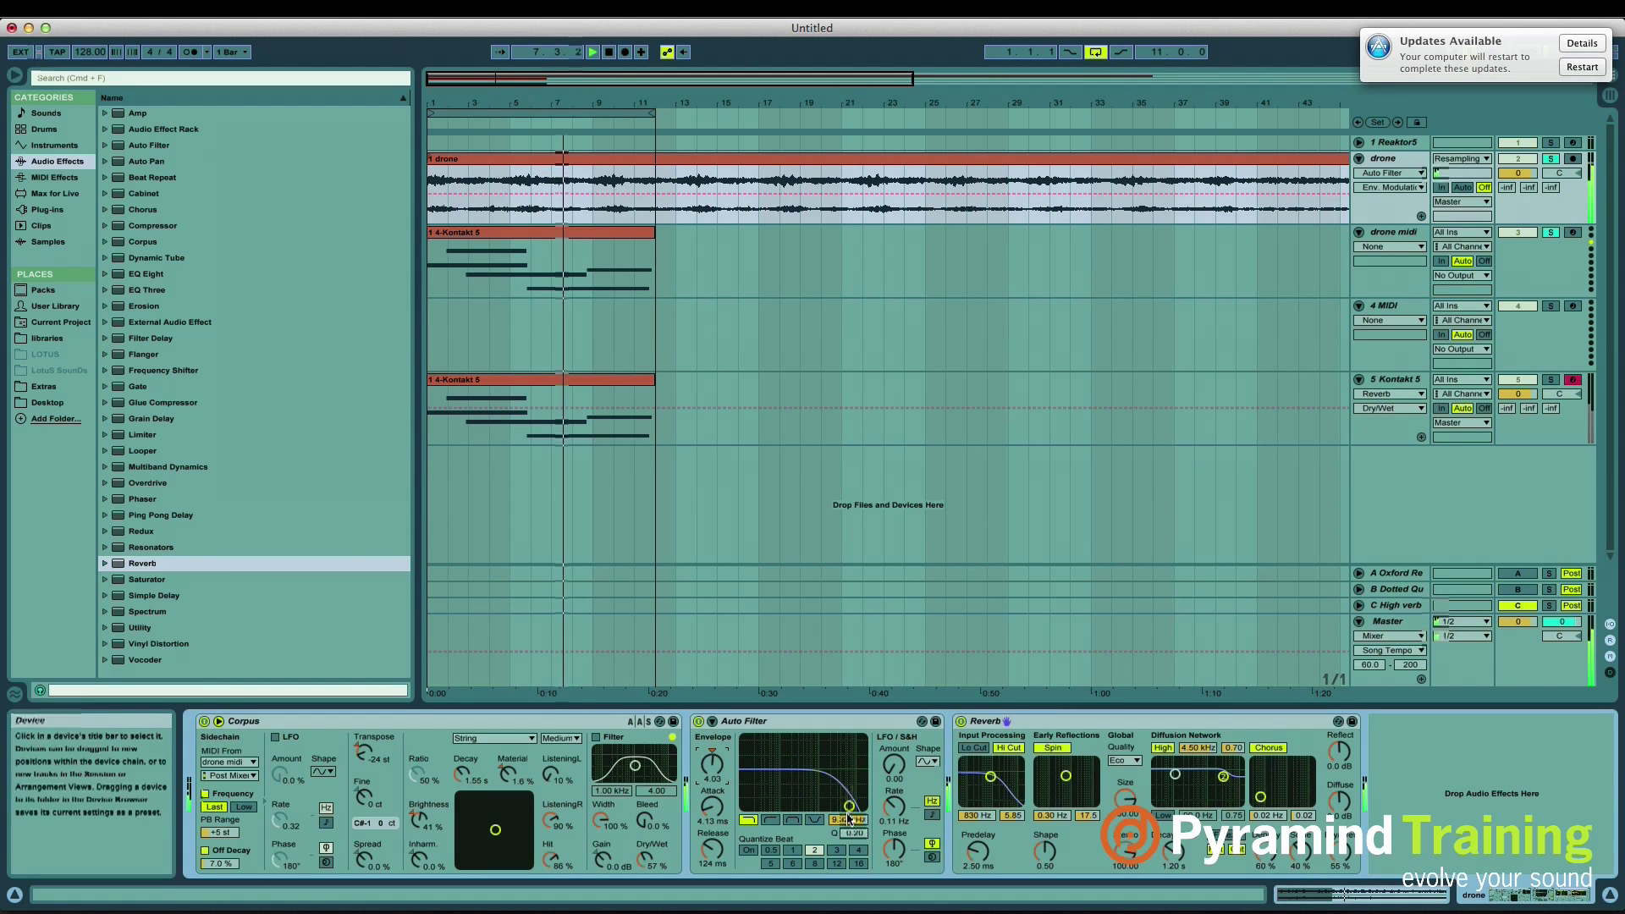
{"action": "left_click_drag", "start_coordinate": [843, 821], "coordinate": [844, 821]}
{"action": "key", "text": "space"}
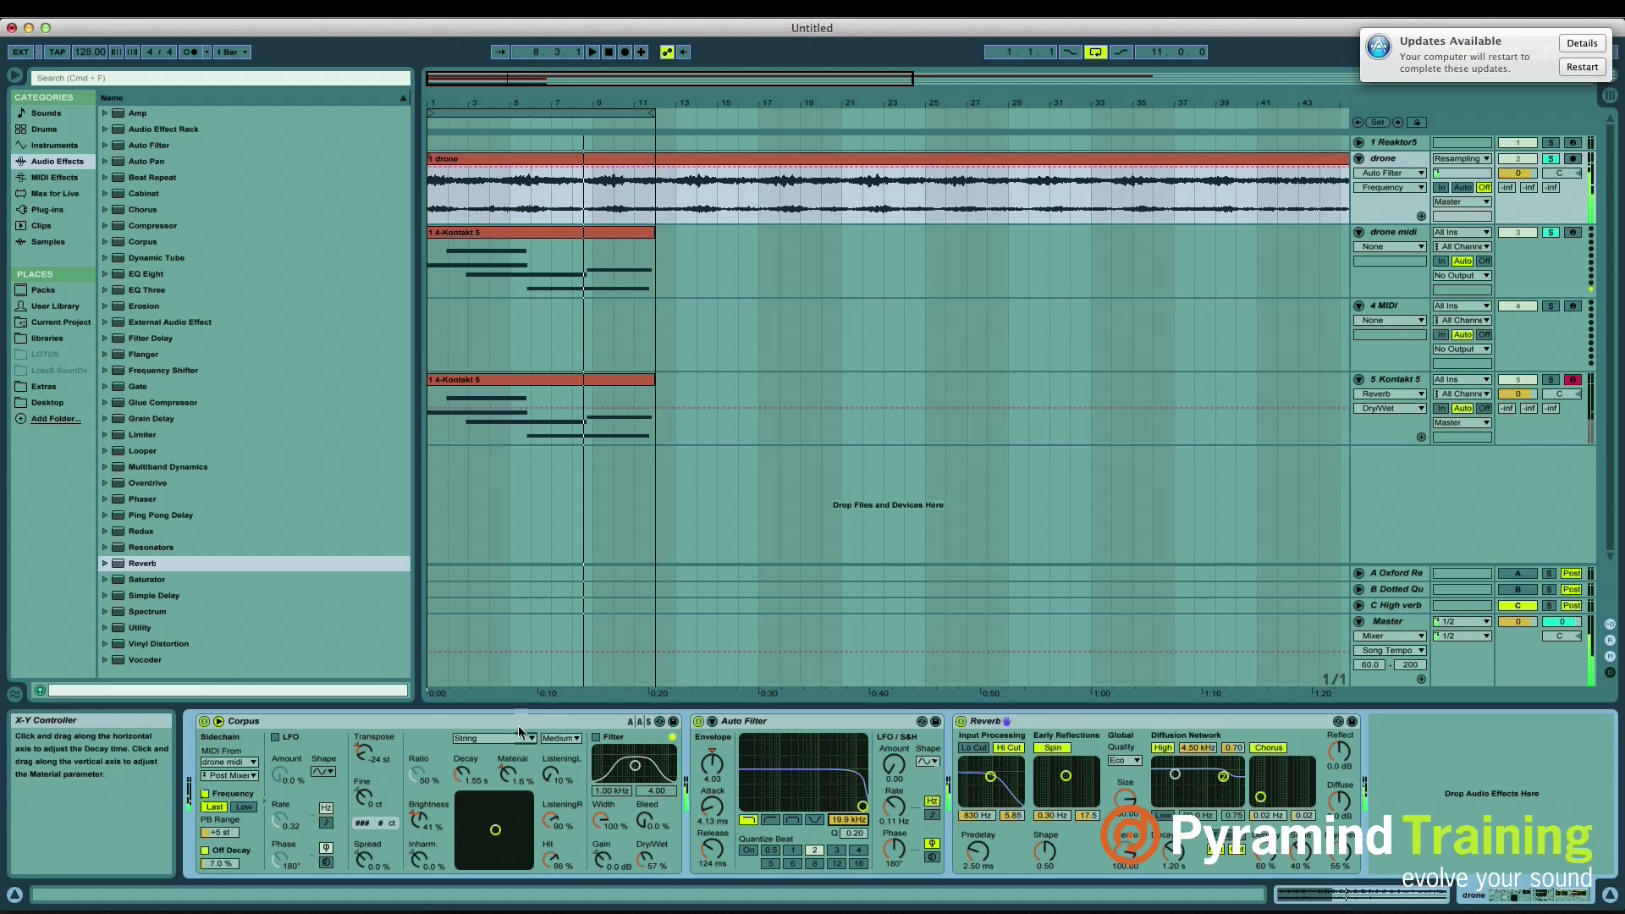
Step: Switch the Corpus resonator to Pipe, set its Decay to 753 ms and start playback
{"action": "left_click", "coordinate": [504, 747]}
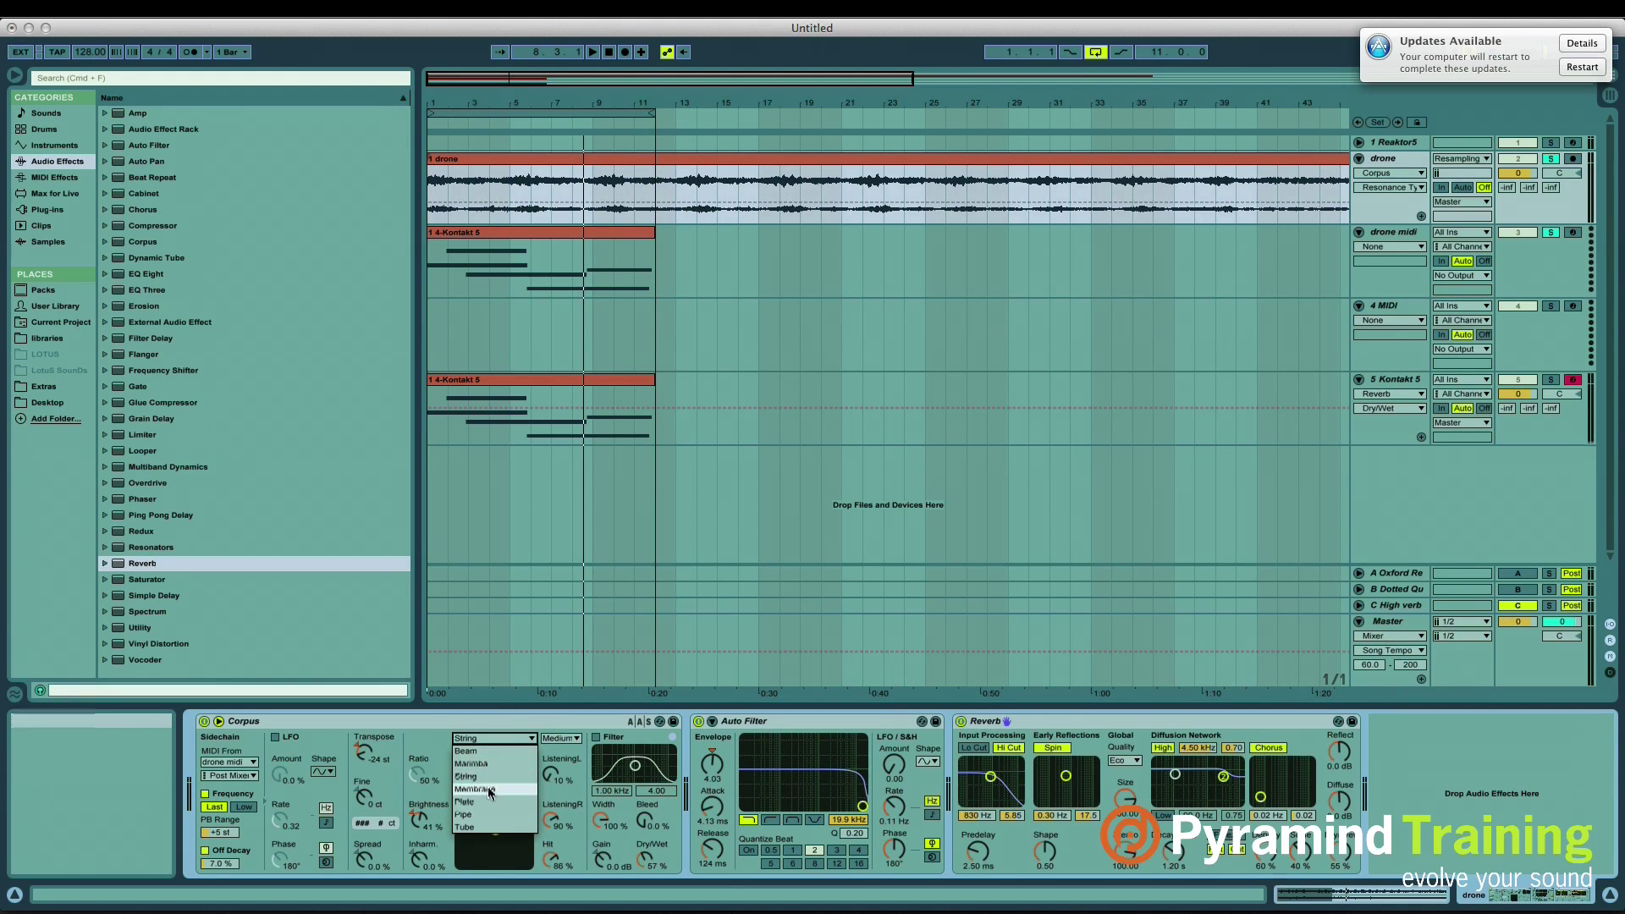
{"action": "left_click", "coordinate": [479, 816]}
{"action": "left_click_drag", "start_coordinate": [470, 756], "coordinate": [471, 766]}
{"action": "key", "text": "space"}
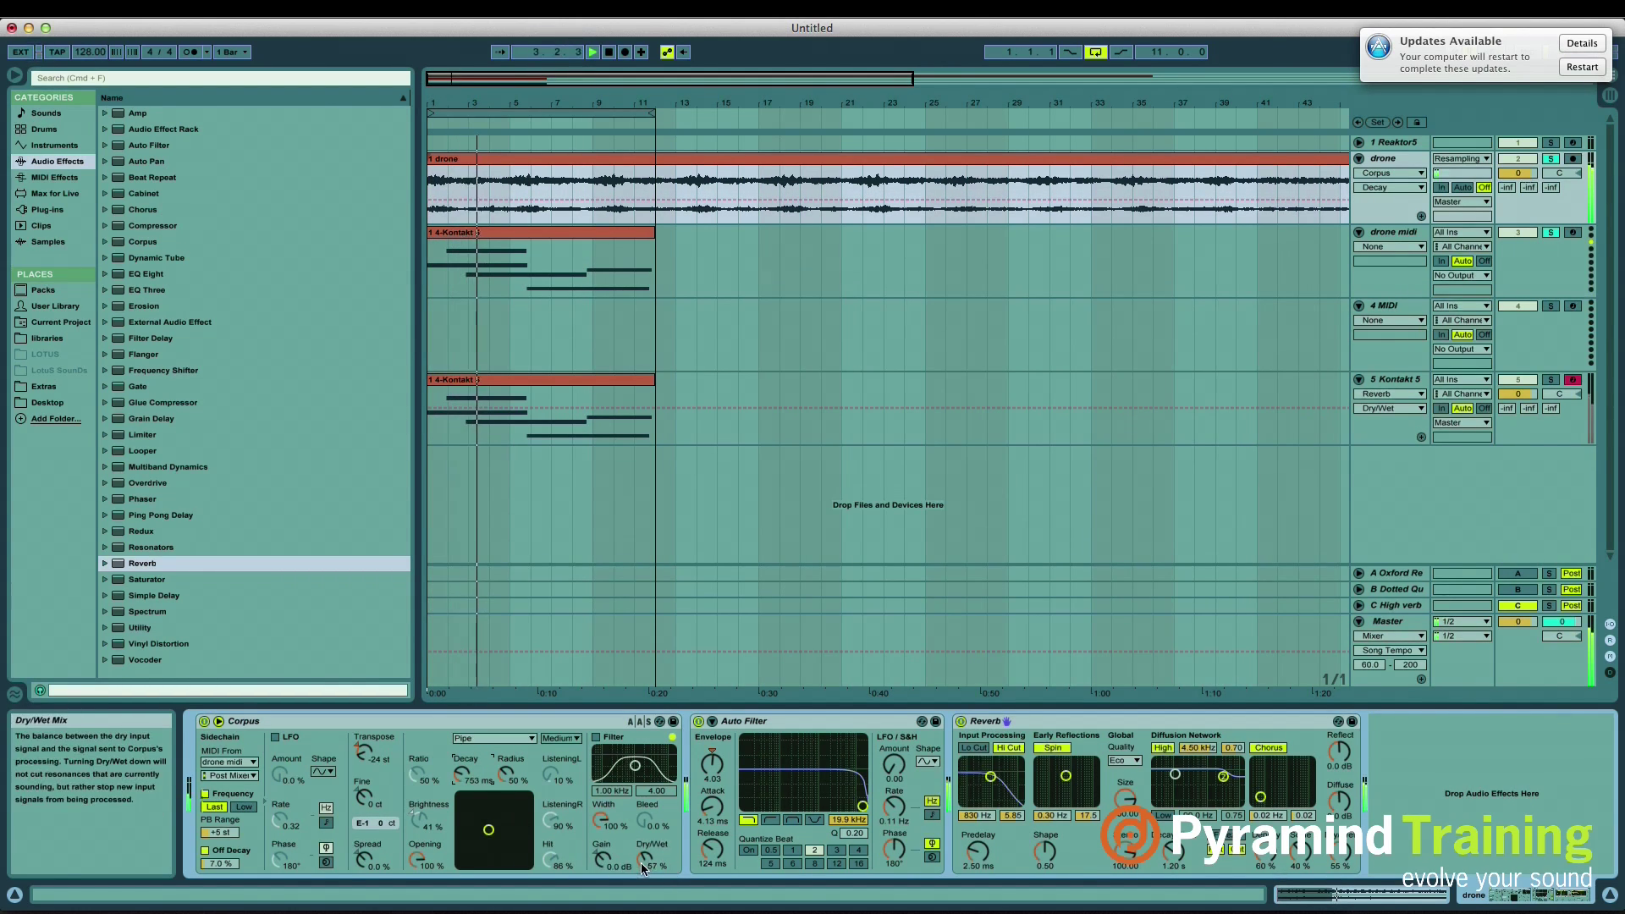
Step: Raise the Corpus Dry/Wet mix and set its Transpose to -12 st during playback, and stop playback
{"action": "left_click_drag", "start_coordinate": [643, 867], "coordinate": [643, 825]}
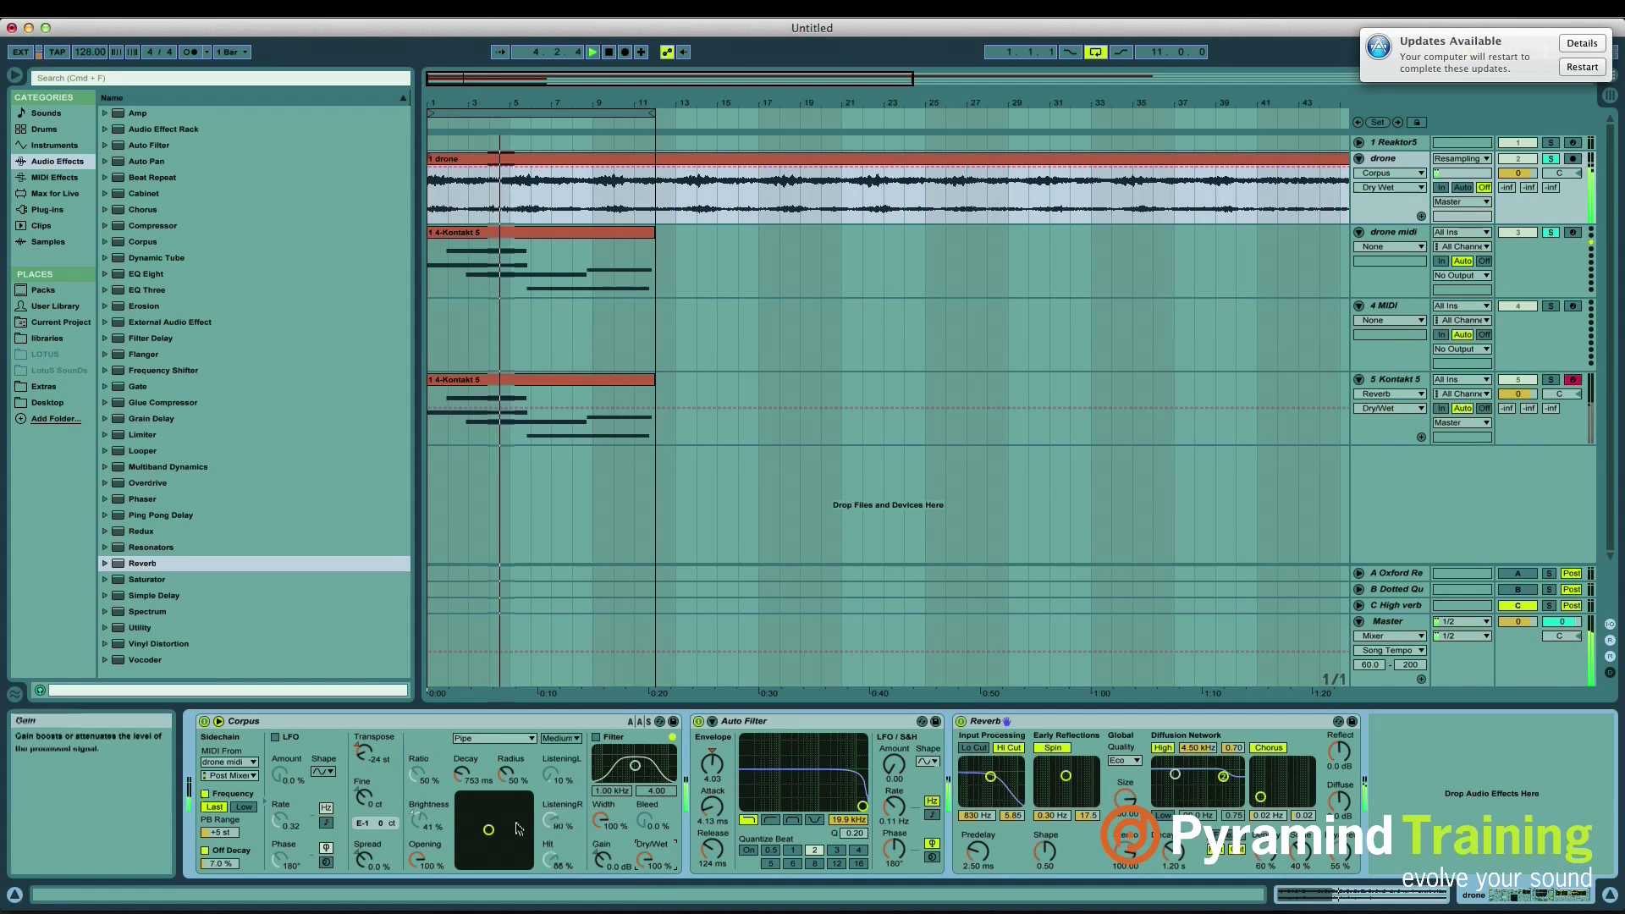
{"action": "left_click_drag", "start_coordinate": [363, 752], "coordinate": [362, 721]}
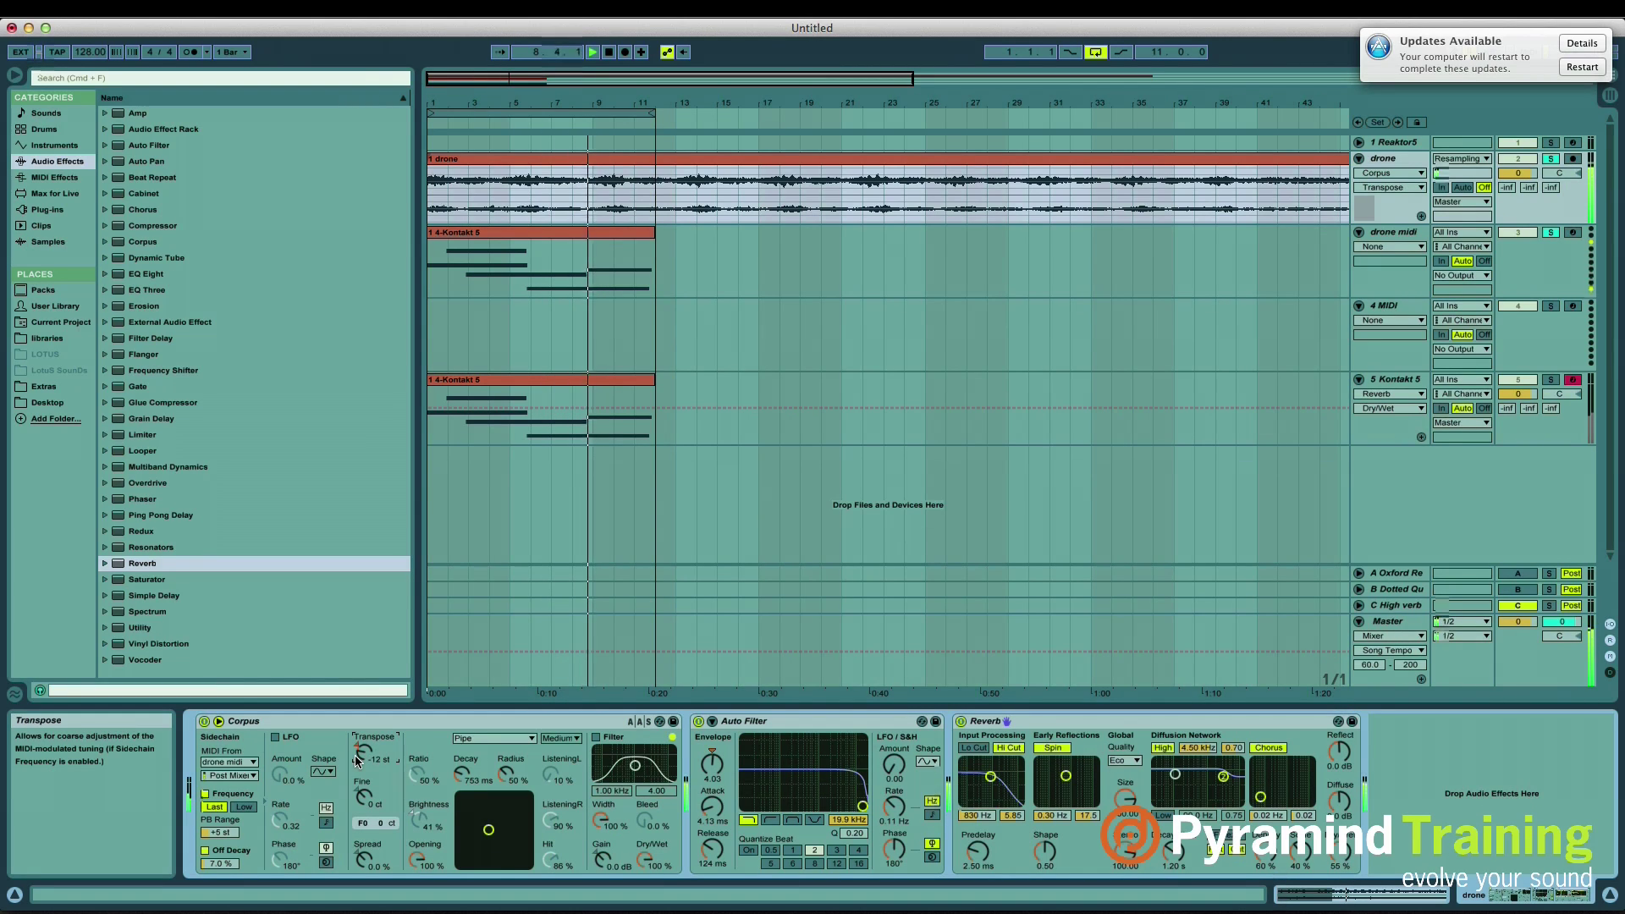
{"action": "key", "text": "space"}
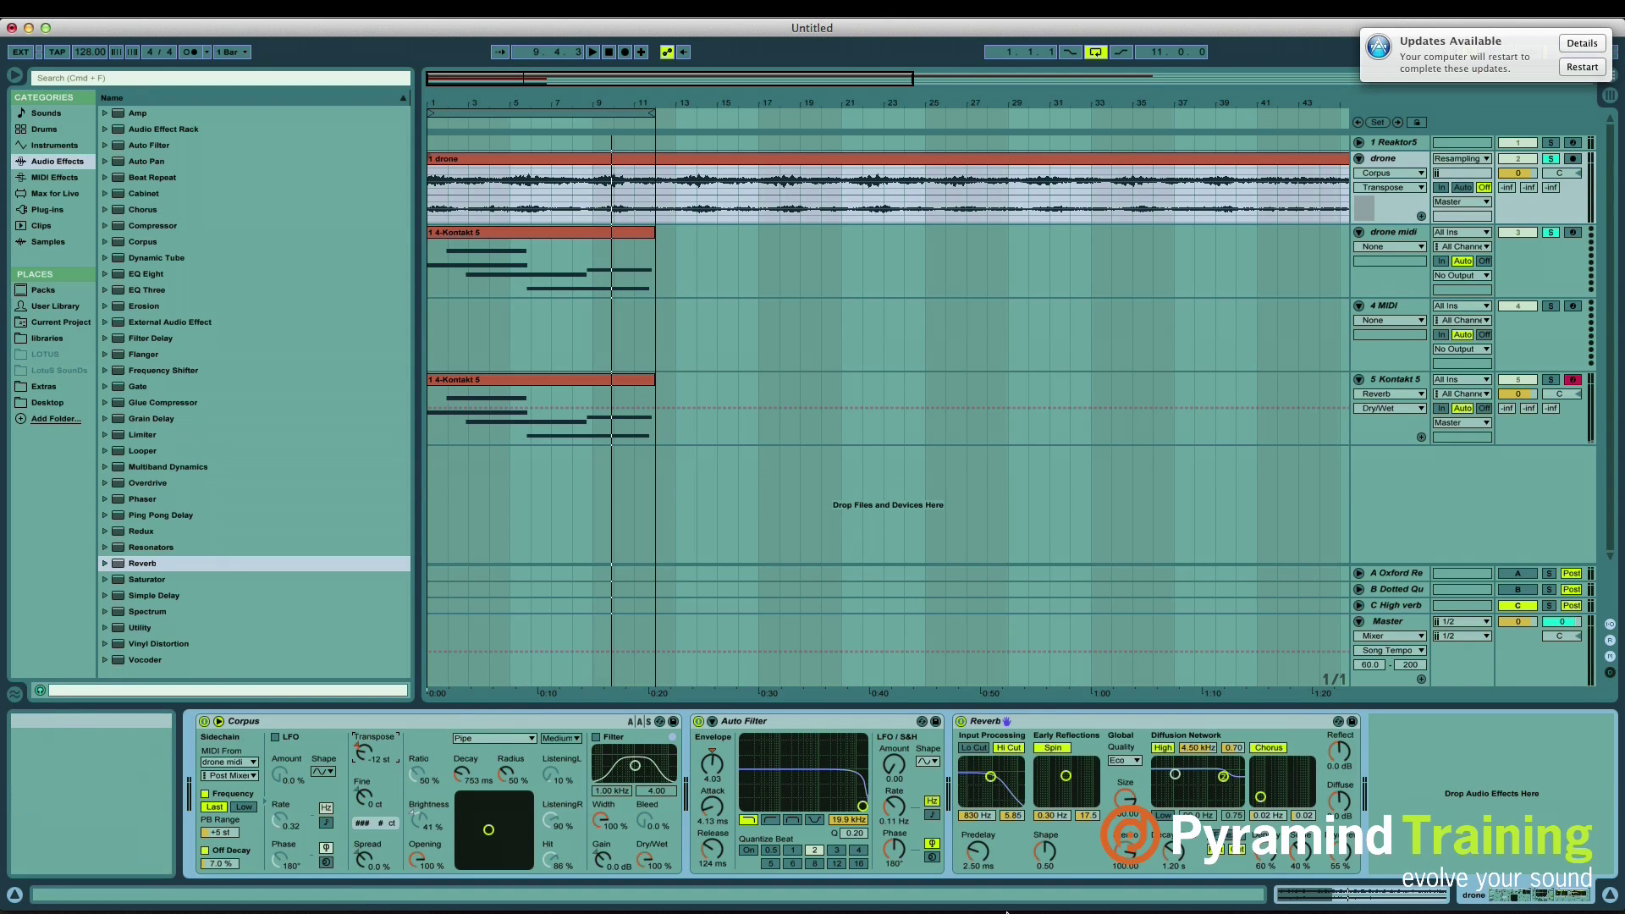
Step: Set the drone track's Reverb decay to 1.47 s and Dry/Wet to 61 %, and lower the track volume to -6.8 dB for playback with all tracks
{"action": "left_click", "coordinate": [1175, 868]}
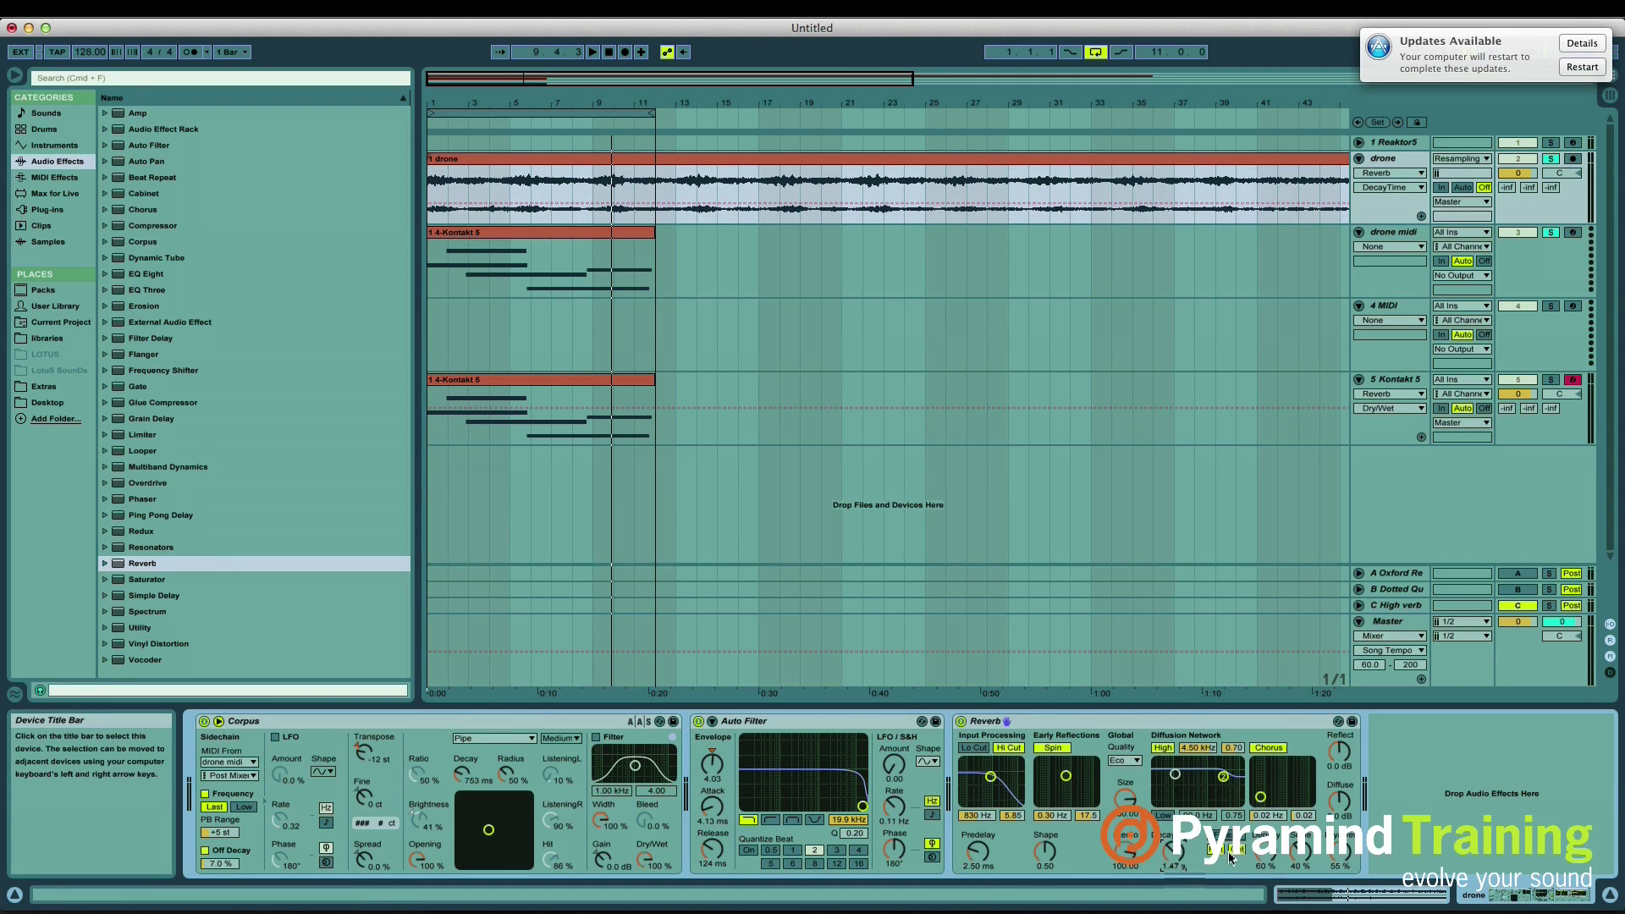
{"action": "left_click_drag", "start_coordinate": [1340, 853], "coordinate": [1340, 847]}
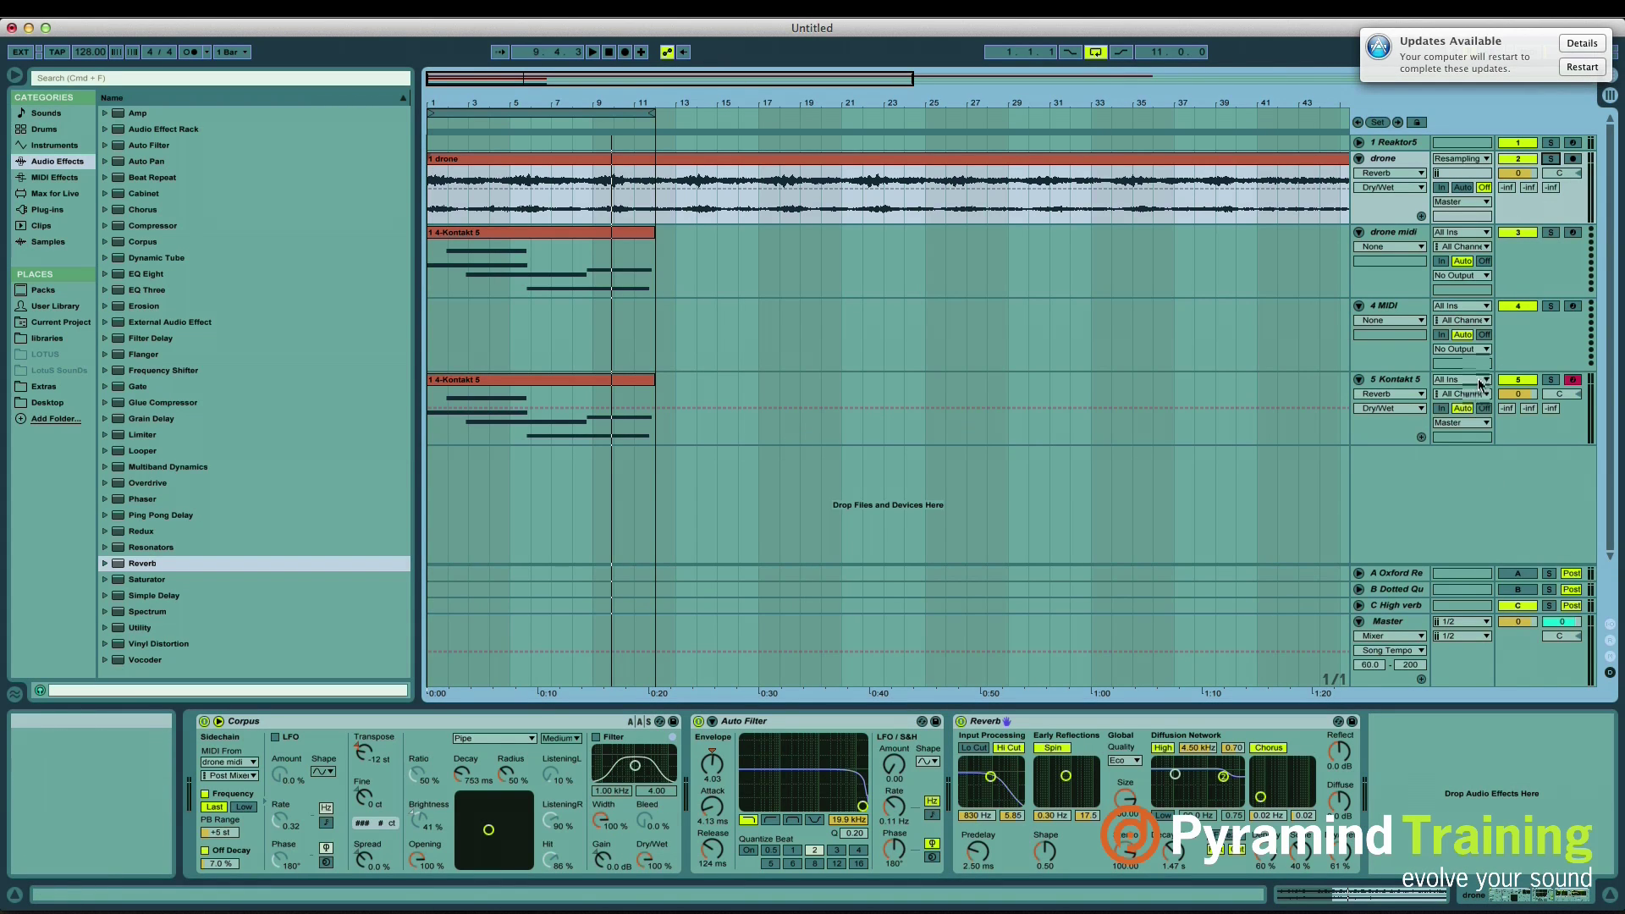
{"action": "left_click", "coordinate": [1518, 173]}
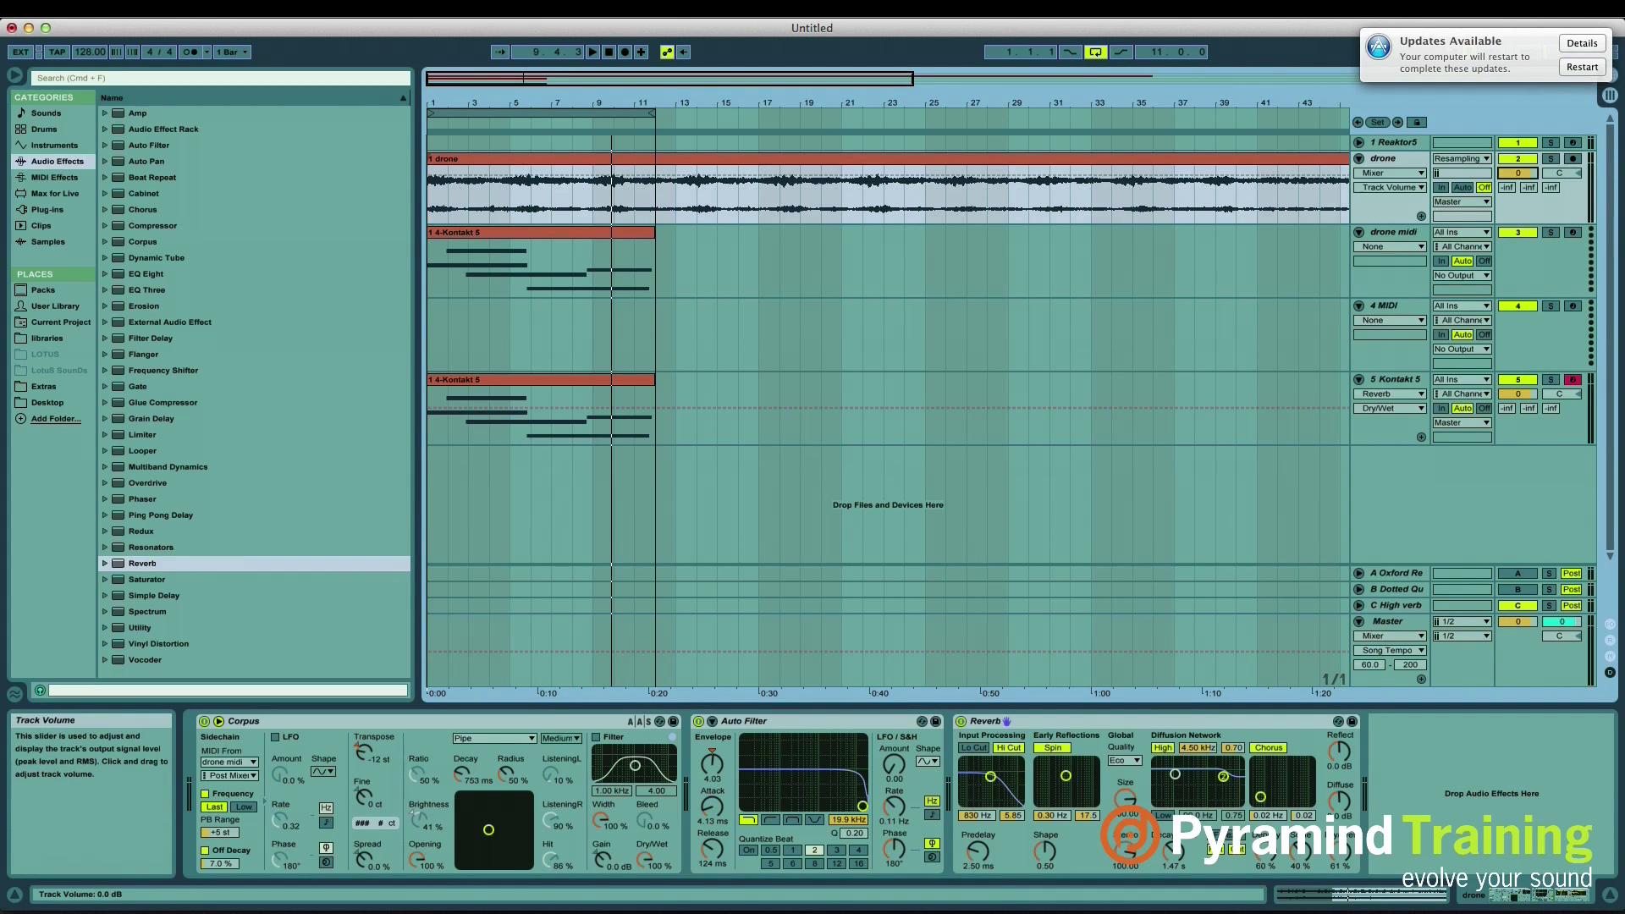
{"action": "key", "text": "space"}
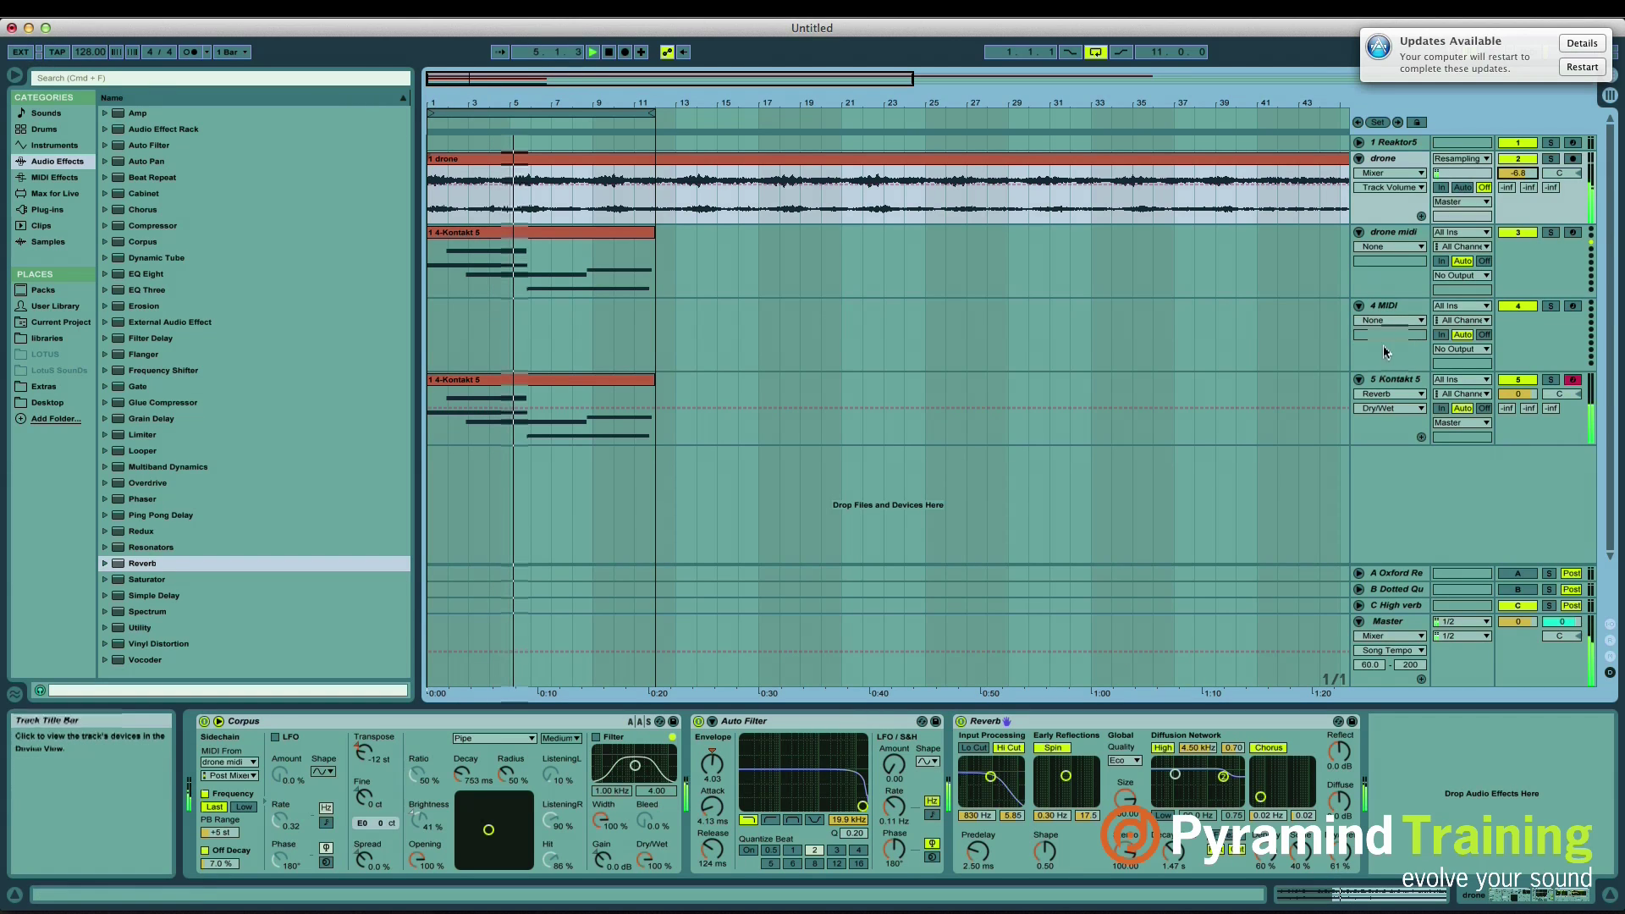
Step: Set Corpus to Transpose 0 st, Decay 1.63 s and Radius 79 %, and turn off its Off Decay option
{"action": "left_click_drag", "start_coordinate": [363, 760], "coordinate": [364, 738]}
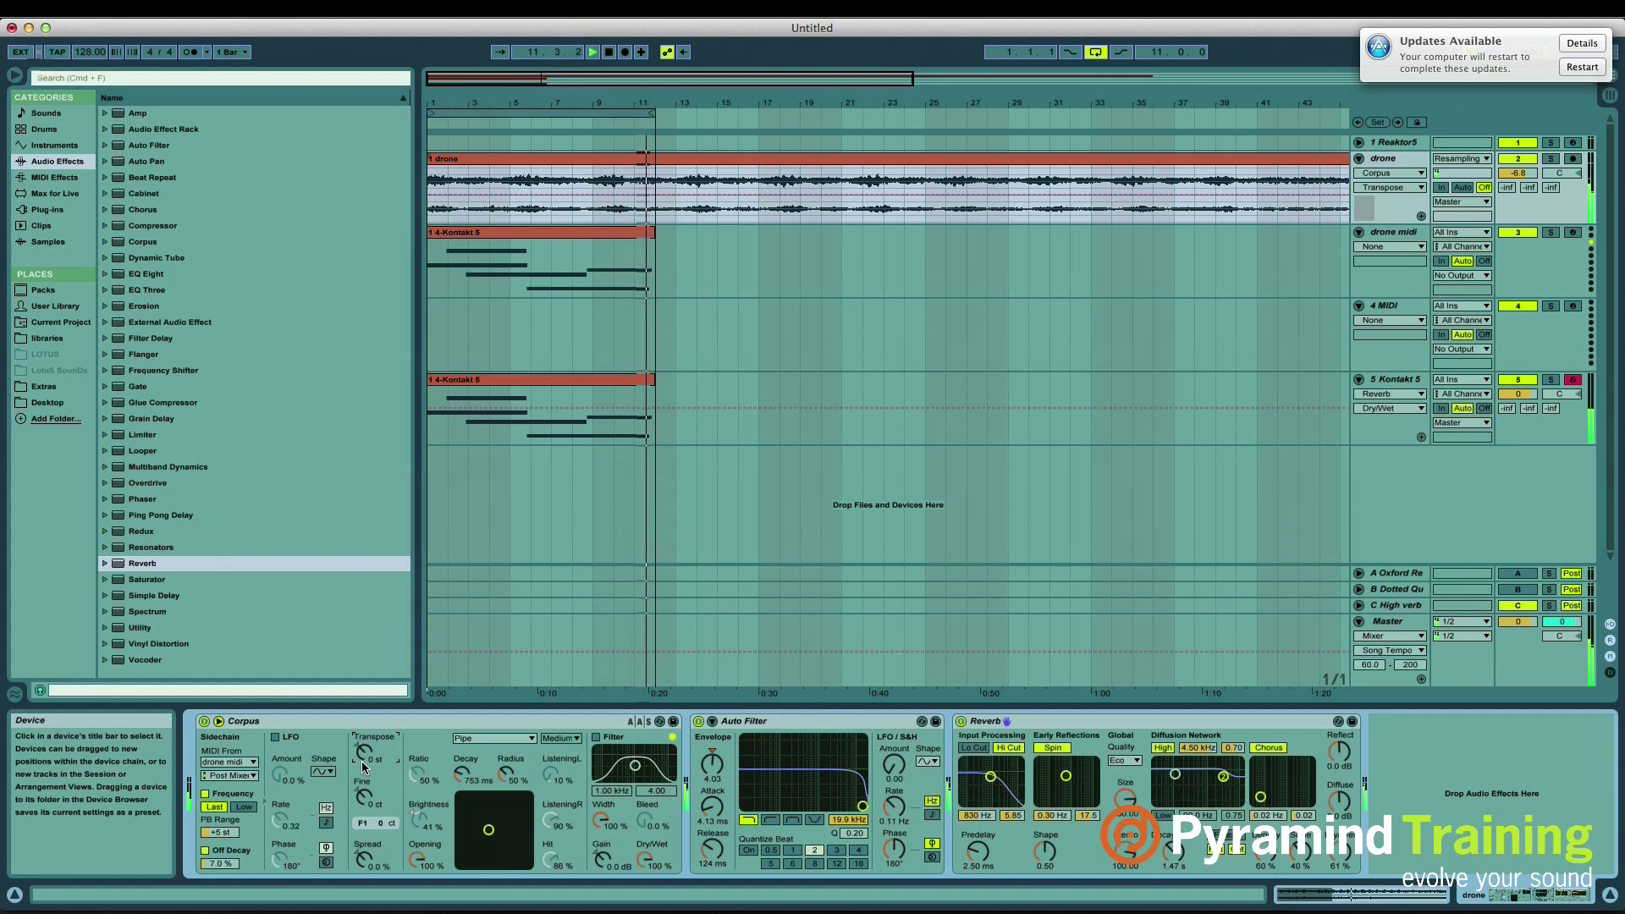
{"action": "left_click_drag", "start_coordinate": [462, 773], "coordinate": [461, 753]}
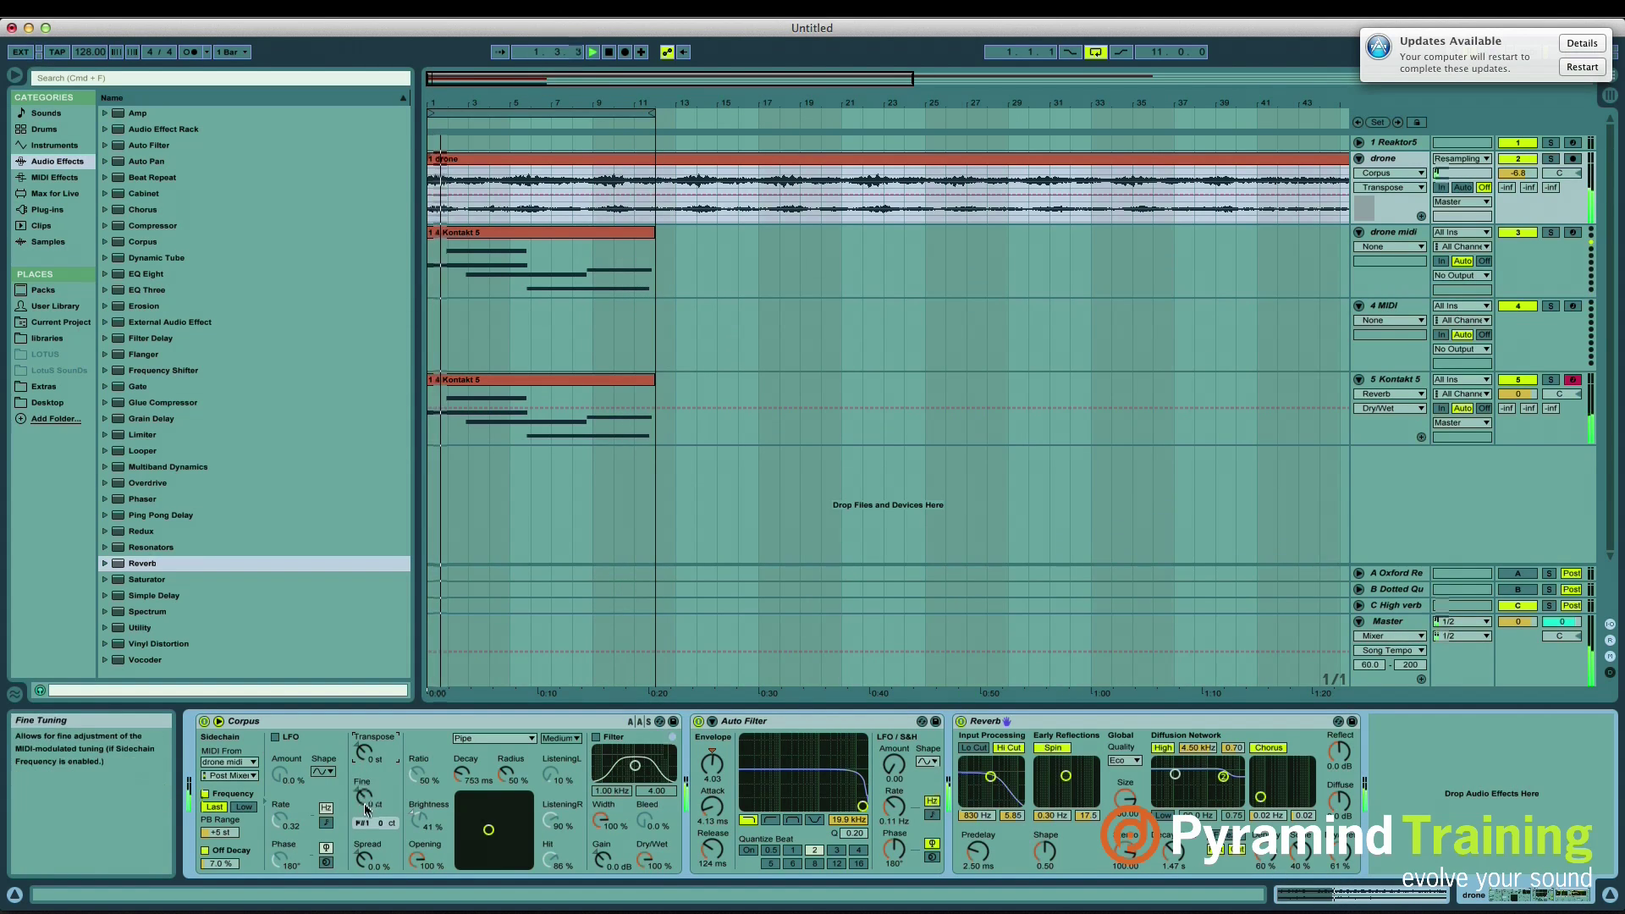
{"action": "left_click_drag", "start_coordinate": [490, 829], "coordinate": [496, 810]}
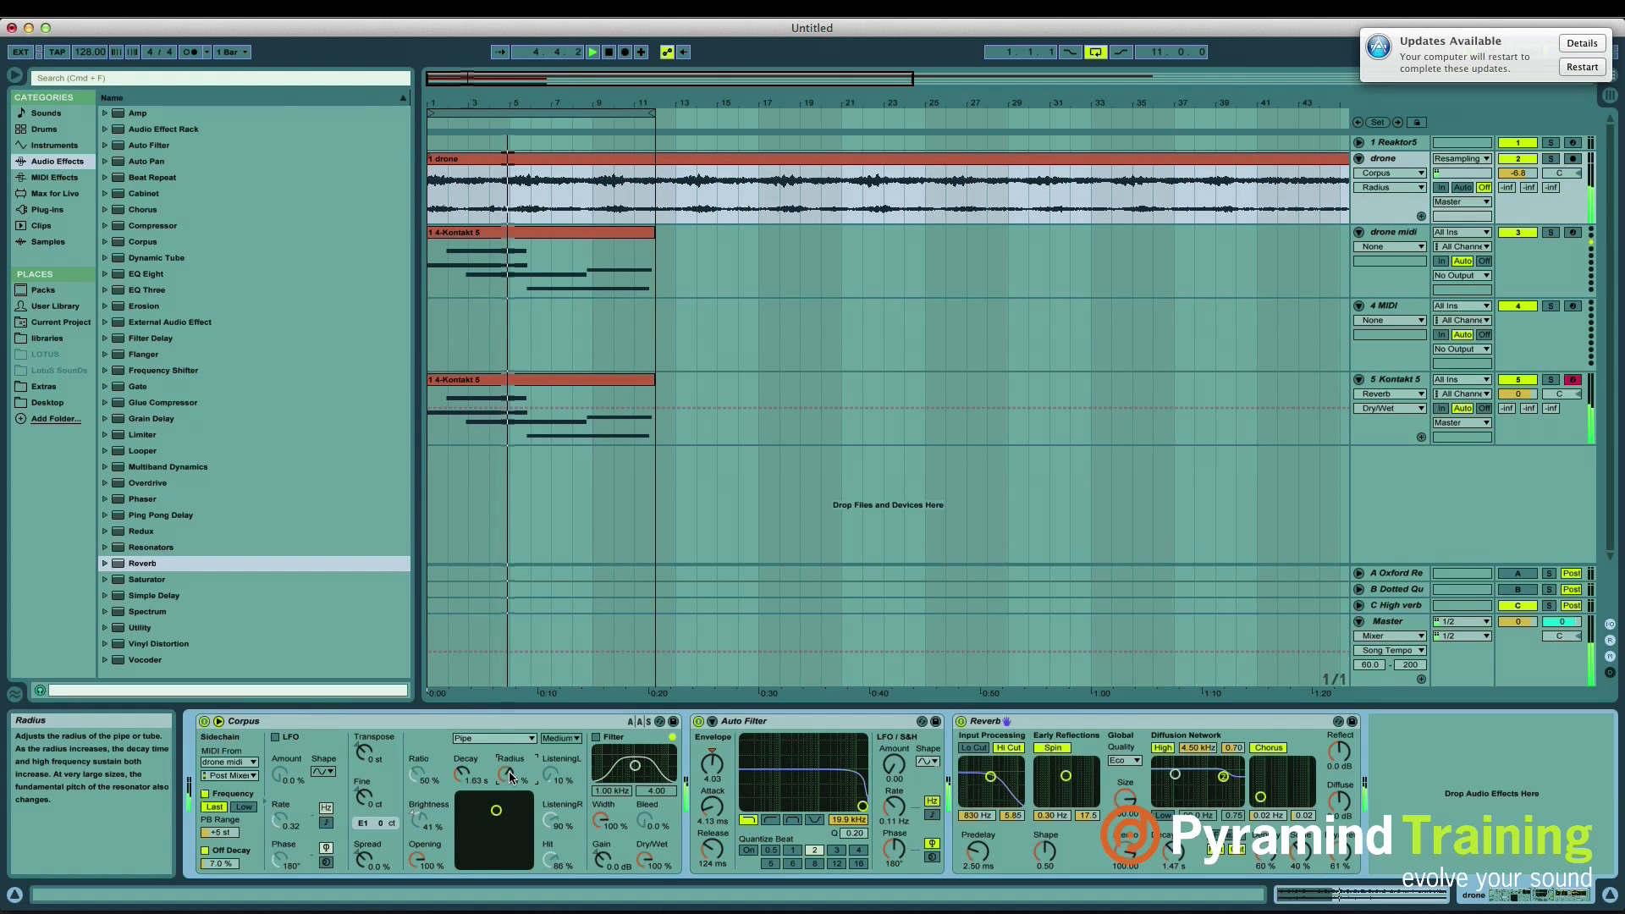
{"action": "left_click", "coordinate": [206, 852]}
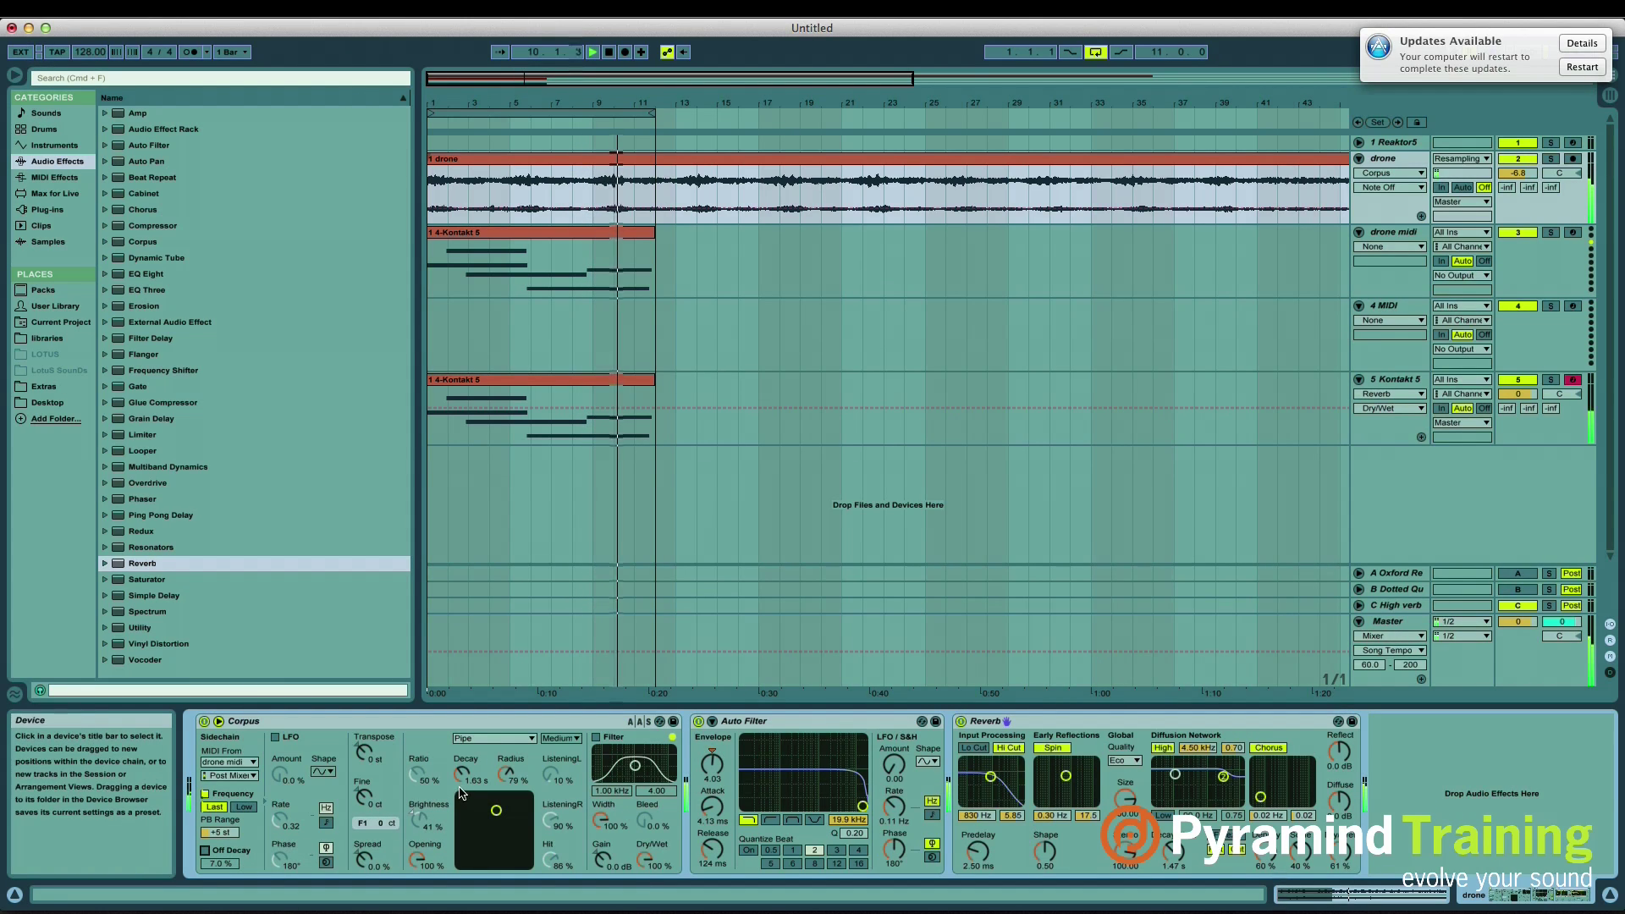
Step: Lengthen the drone track's Reverb decay to 3.31 s, stop playback and set the track volume to -7.5 dB
{"action": "left_click_drag", "start_coordinate": [1173, 857], "coordinate": [1172, 838]}
{"action": "key", "text": "space"}
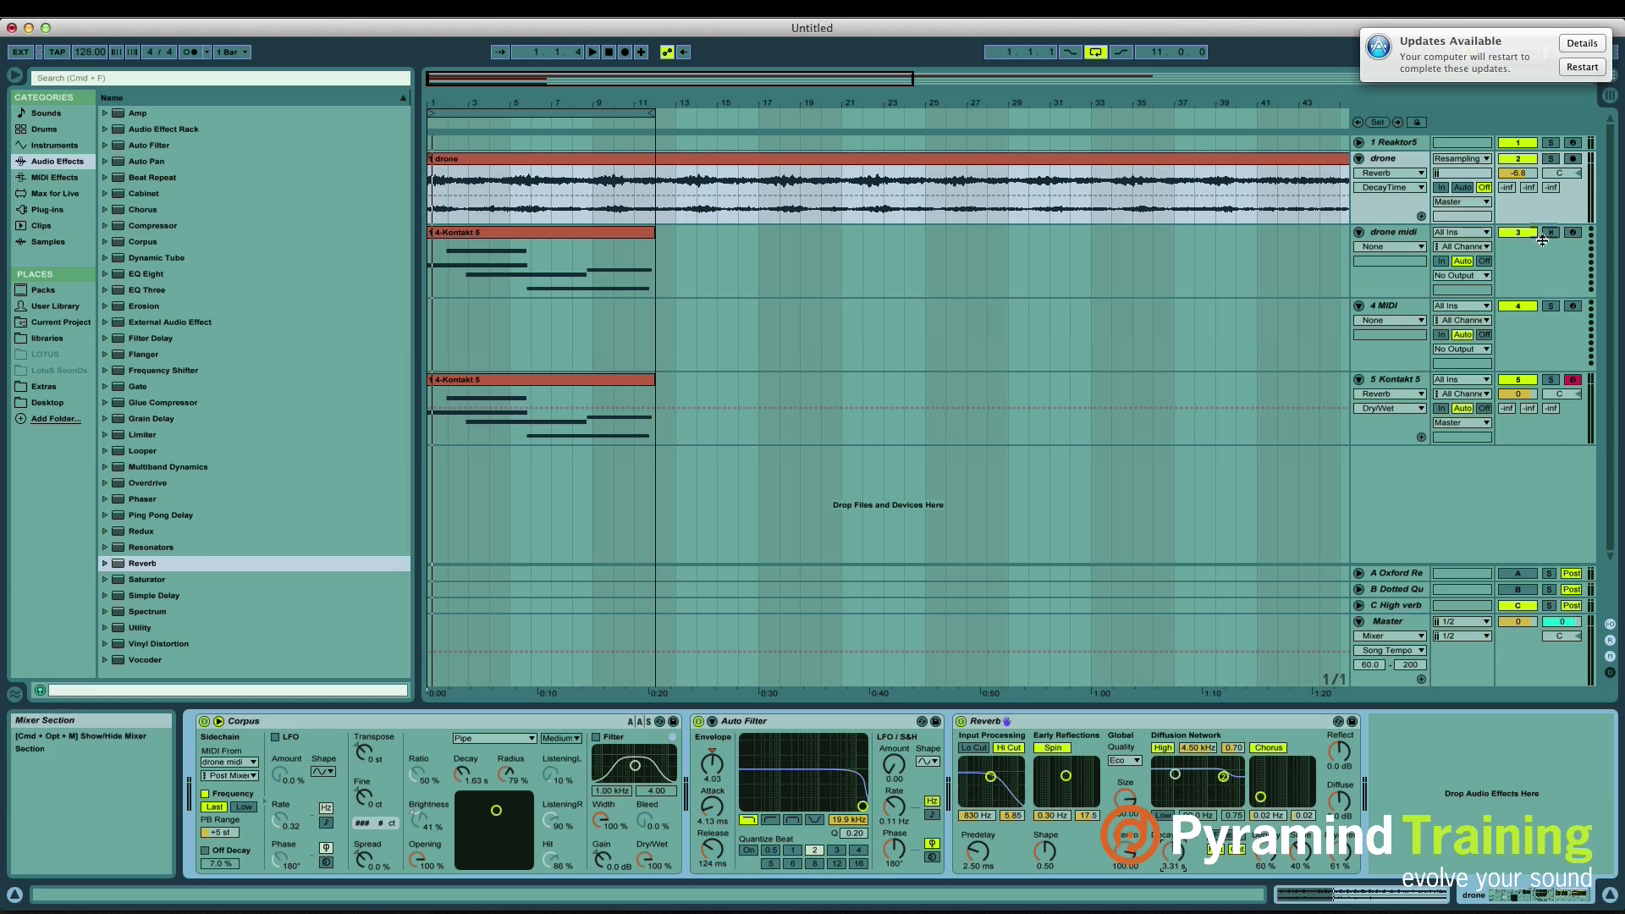
{"action": "left_click_drag", "start_coordinate": [1523, 172], "coordinate": [1524, 177]}
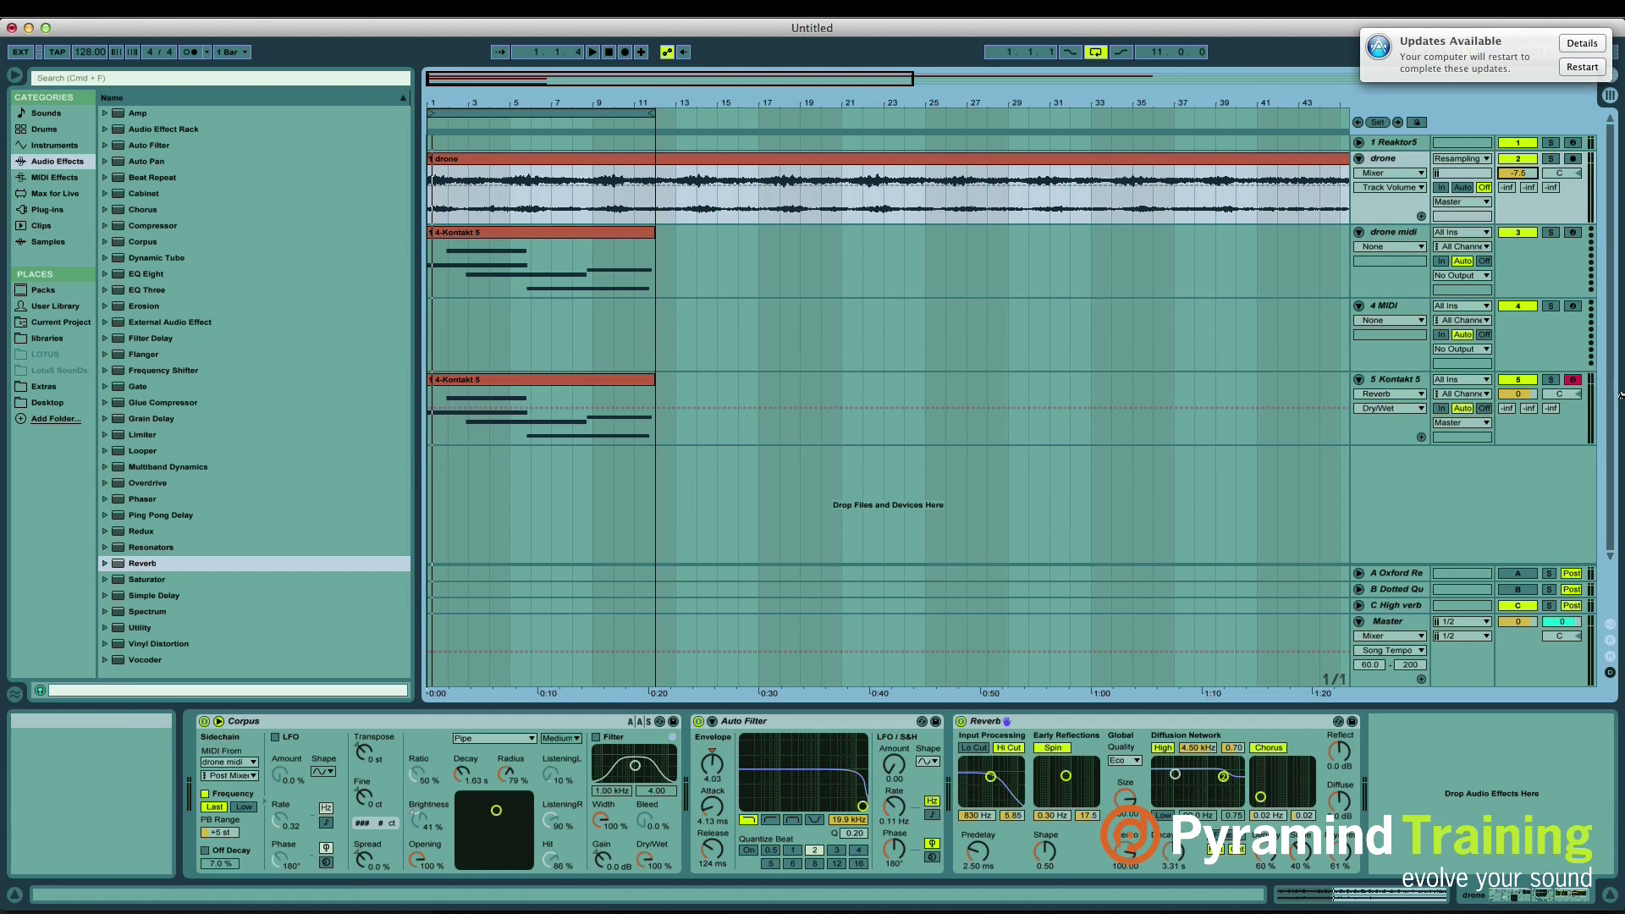
Step: Load the drone audio clip as a sample instrument on the empty 4 MIDI track
{"action": "left_click", "coordinate": [1431, 306]}
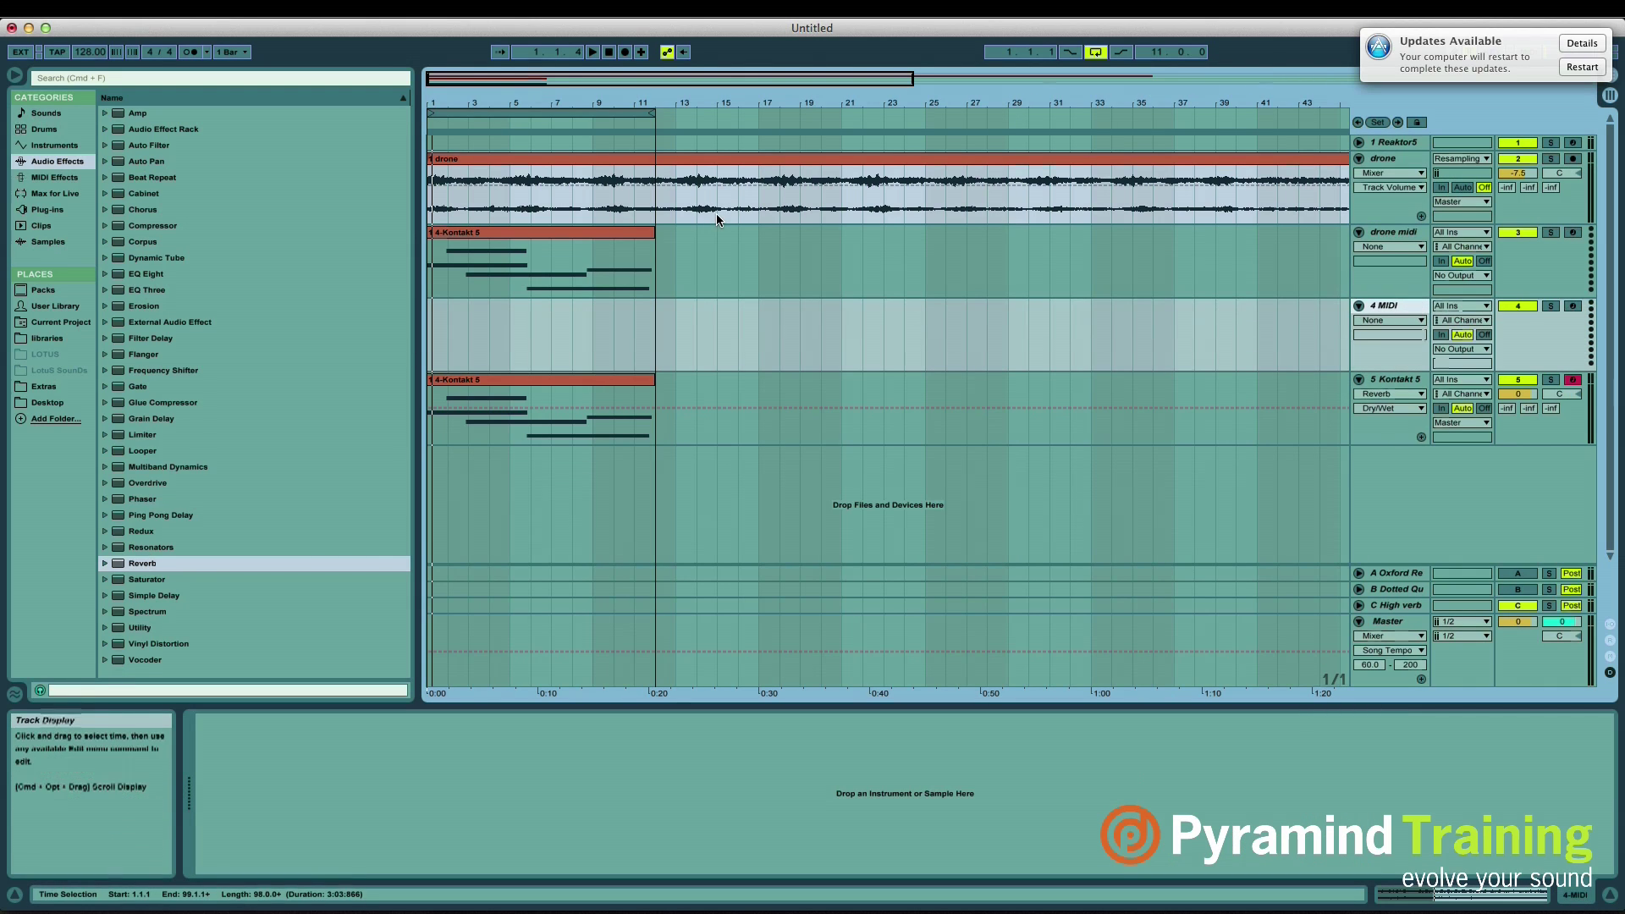
{"action": "left_click_drag", "start_coordinate": [707, 168], "coordinate": [700, 344]}
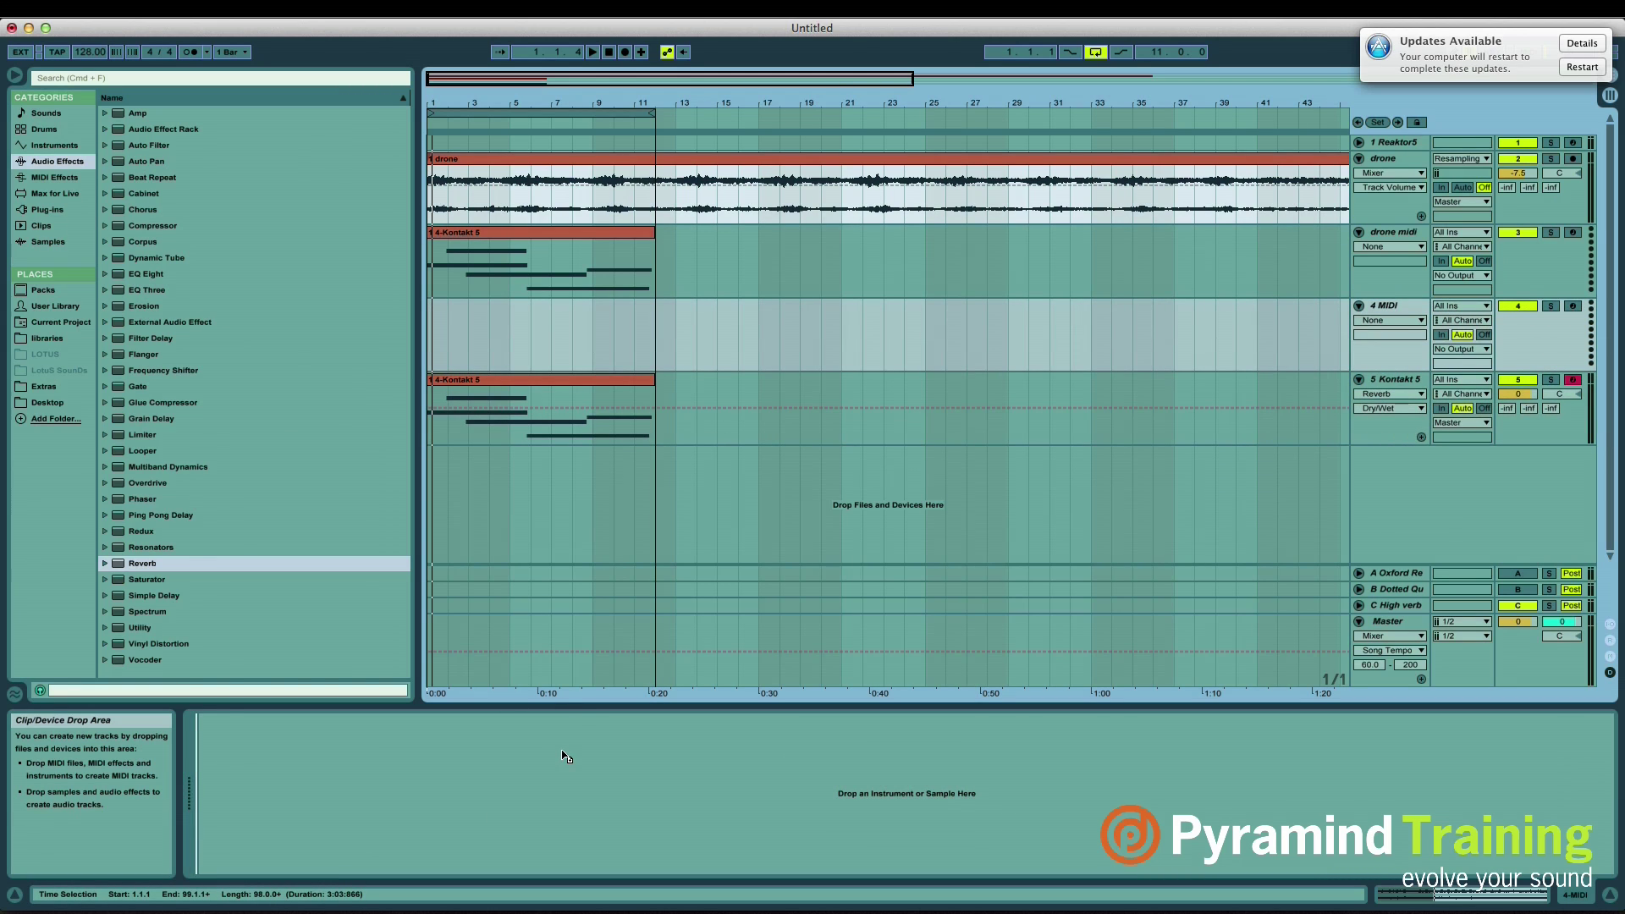
{"action": "left_click_drag", "start_coordinate": [566, 756], "coordinate": [568, 757]}
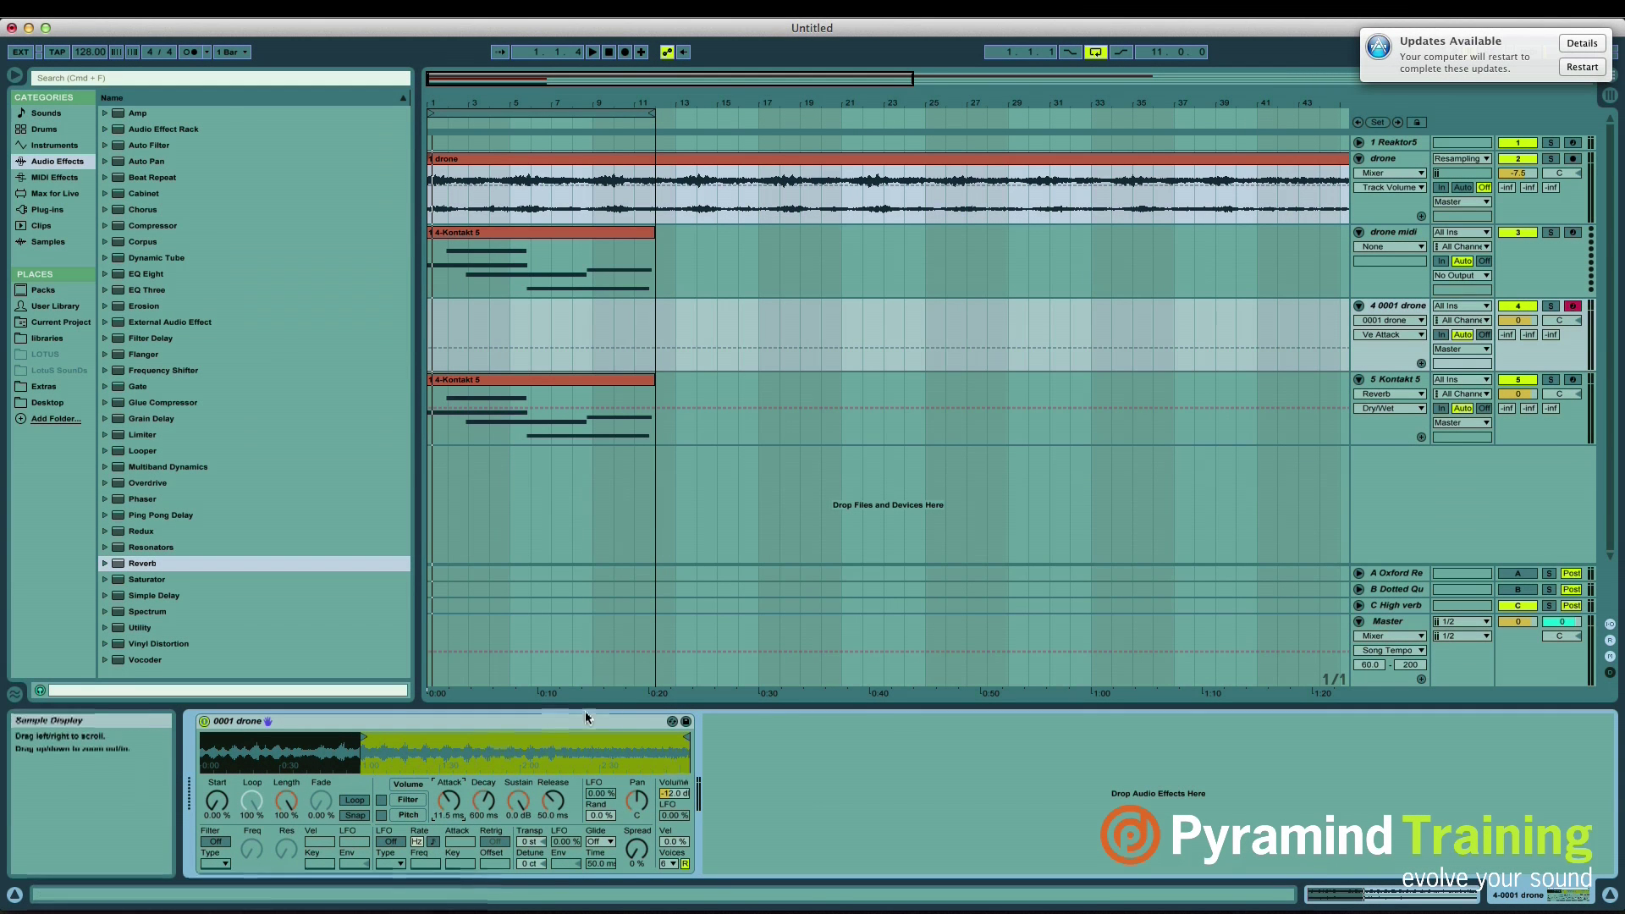
Step: Set the 0001 drone sampler's volume envelope Release to 1.83 s
{"action": "left_click_drag", "start_coordinate": [561, 800], "coordinate": [561, 779]}
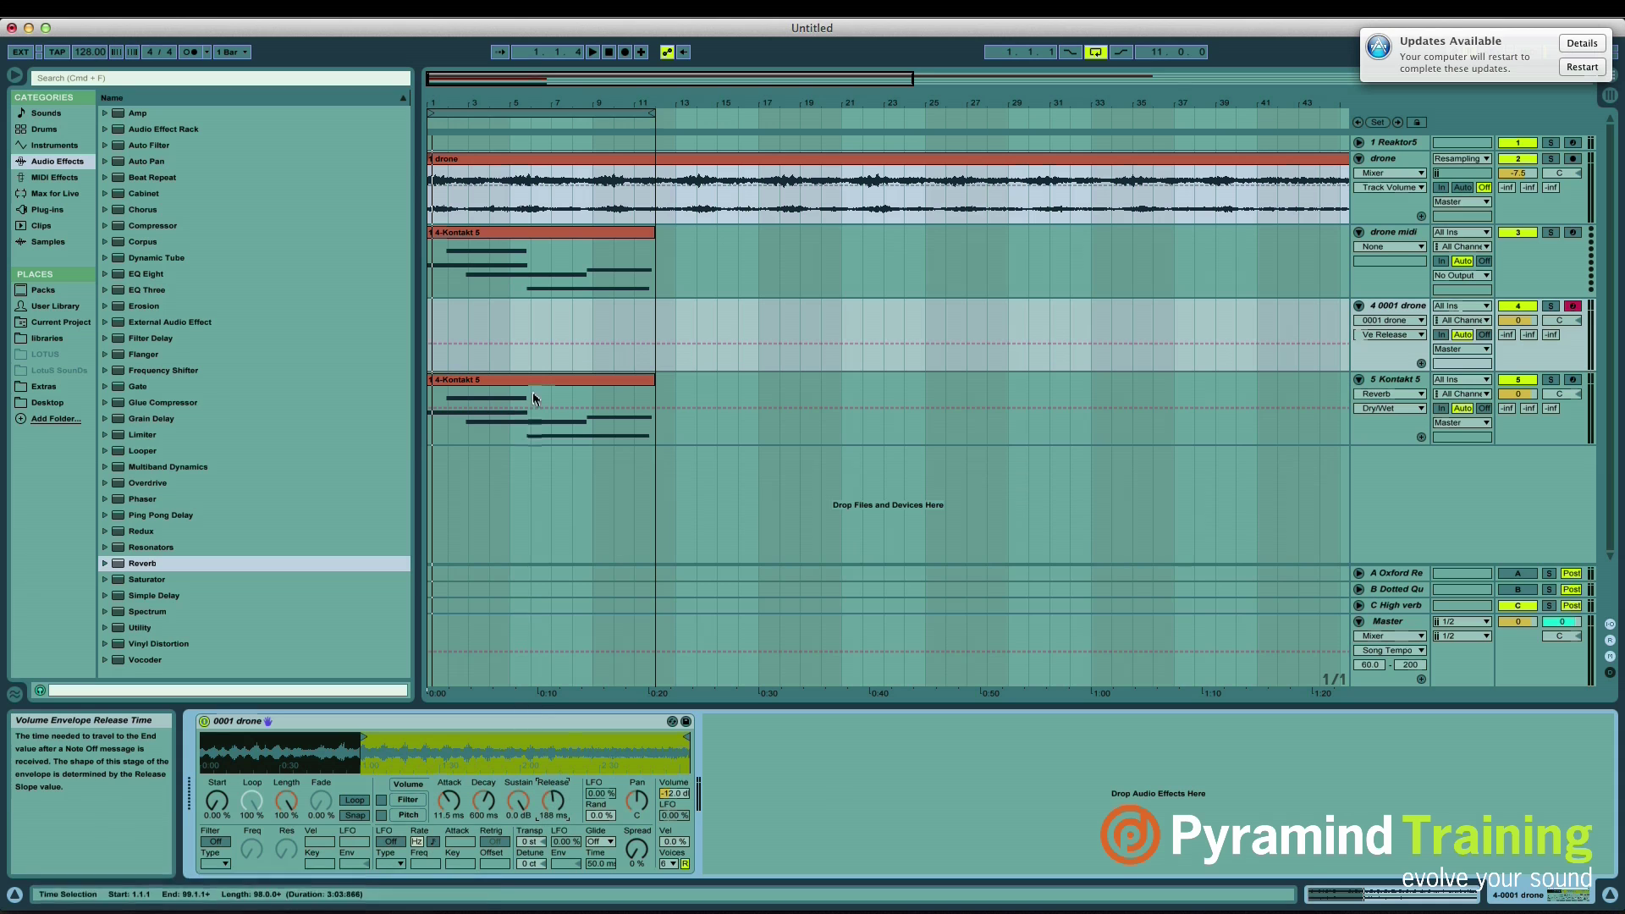
{"action": "left_click_drag", "start_coordinate": [551, 100], "coordinate": [482, 101]}
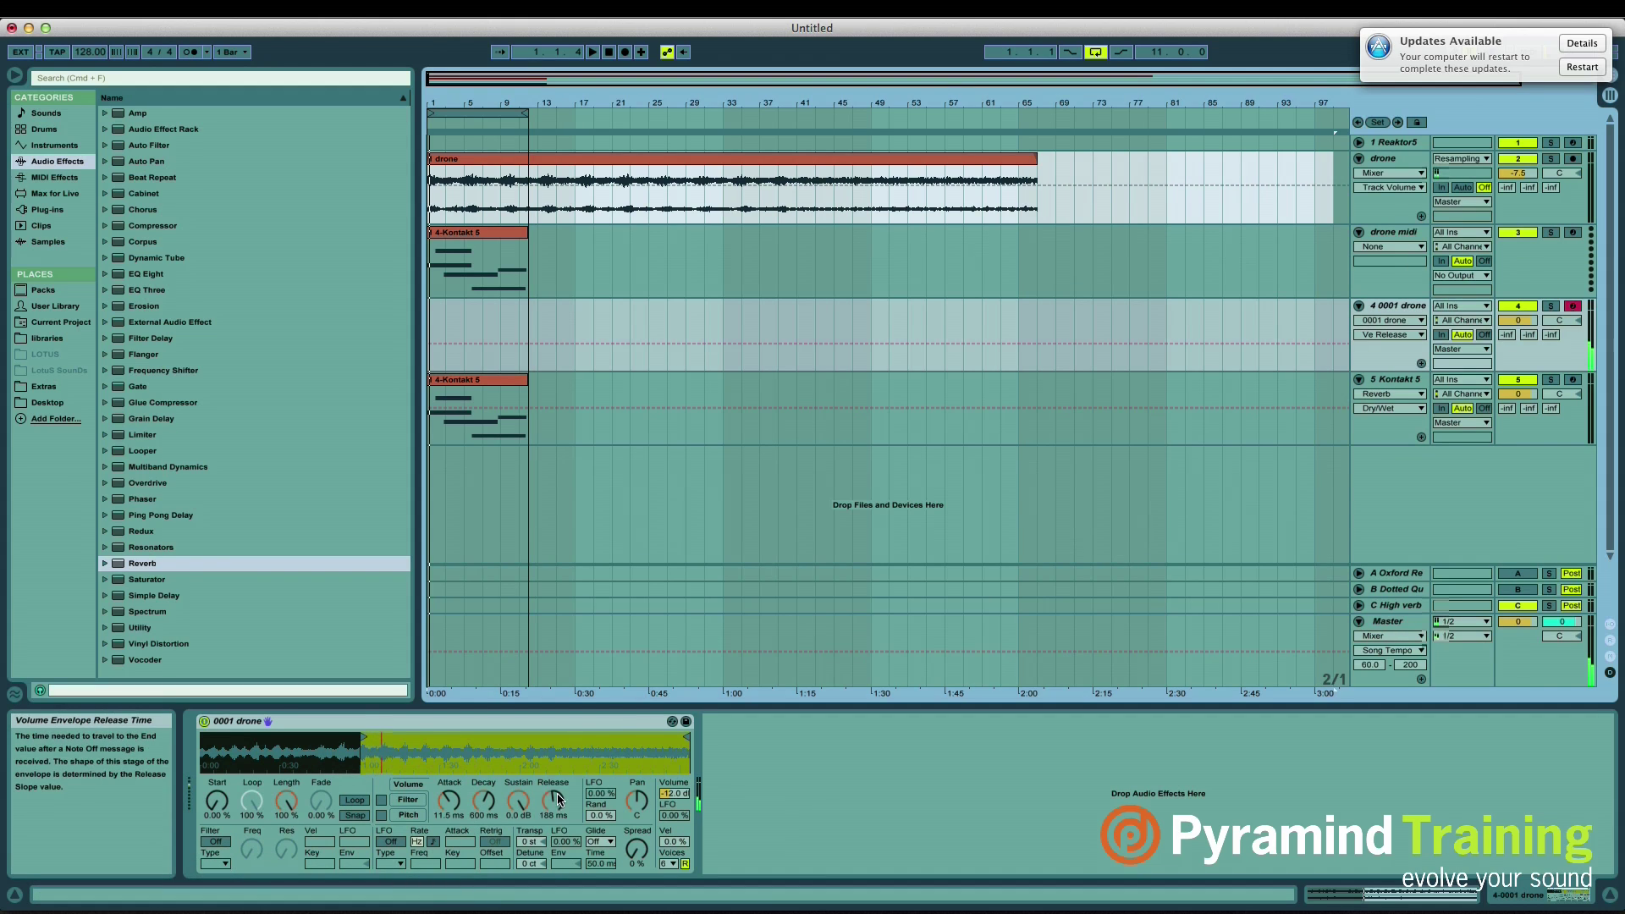
{"action": "left_click_drag", "start_coordinate": [557, 794], "coordinate": [557, 698]}
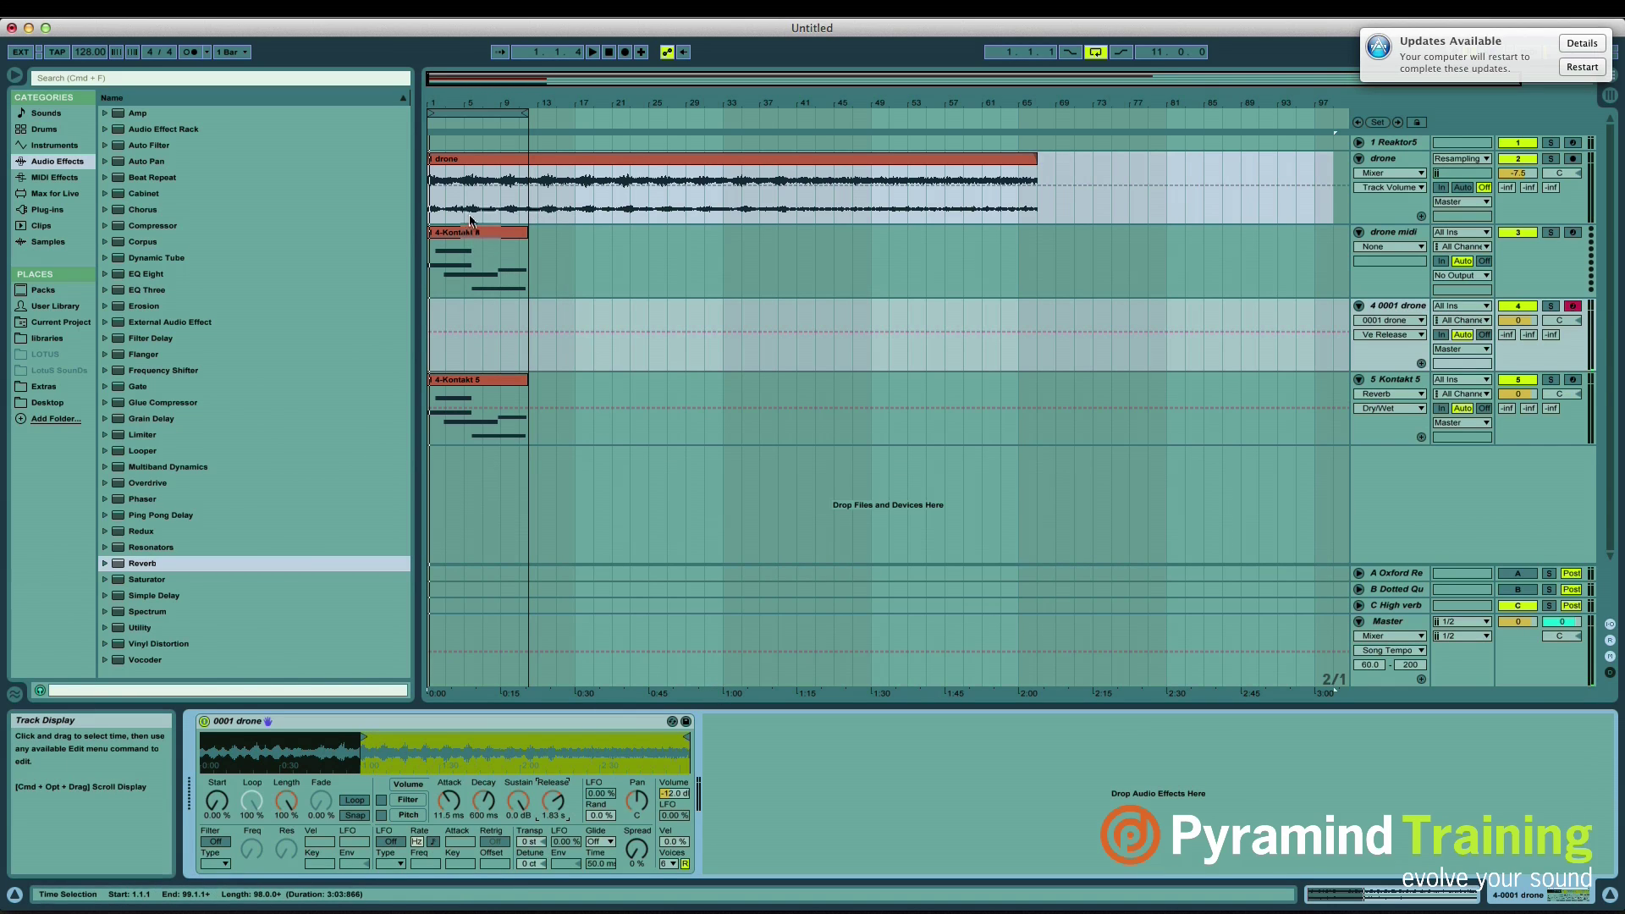
Step: Copy the MIDI clip from the drone midi track to the start of the 0001 drone track and play that track soloed
{"action": "left_click_drag", "start_coordinate": [504, 239], "coordinate": [496, 306]}
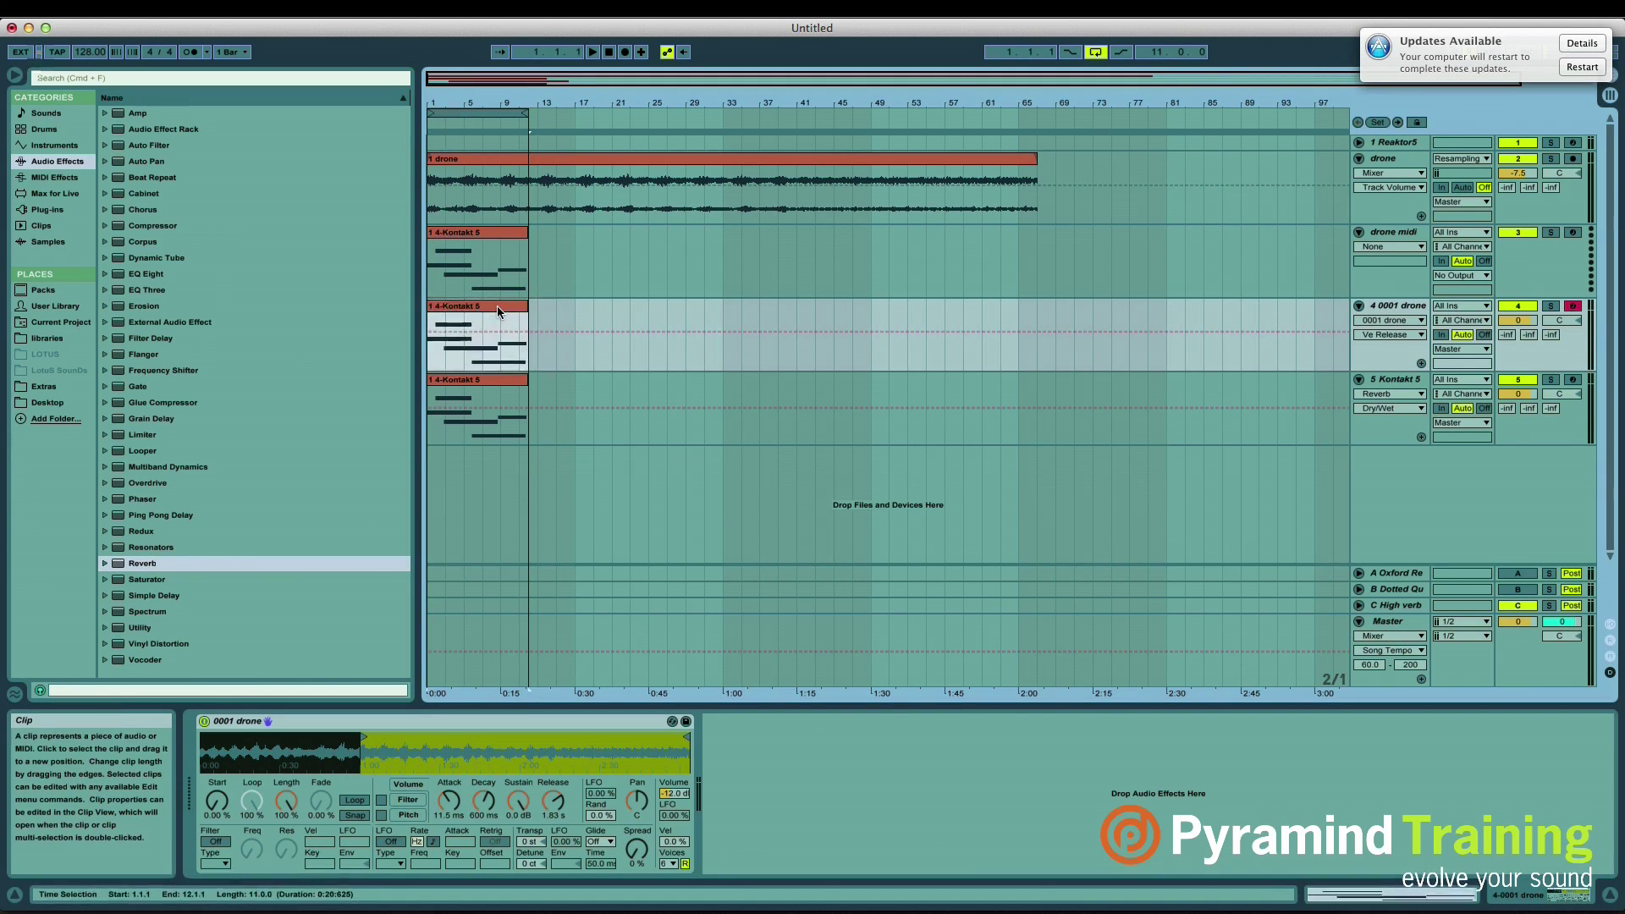
{"action": "key", "text": "space"}
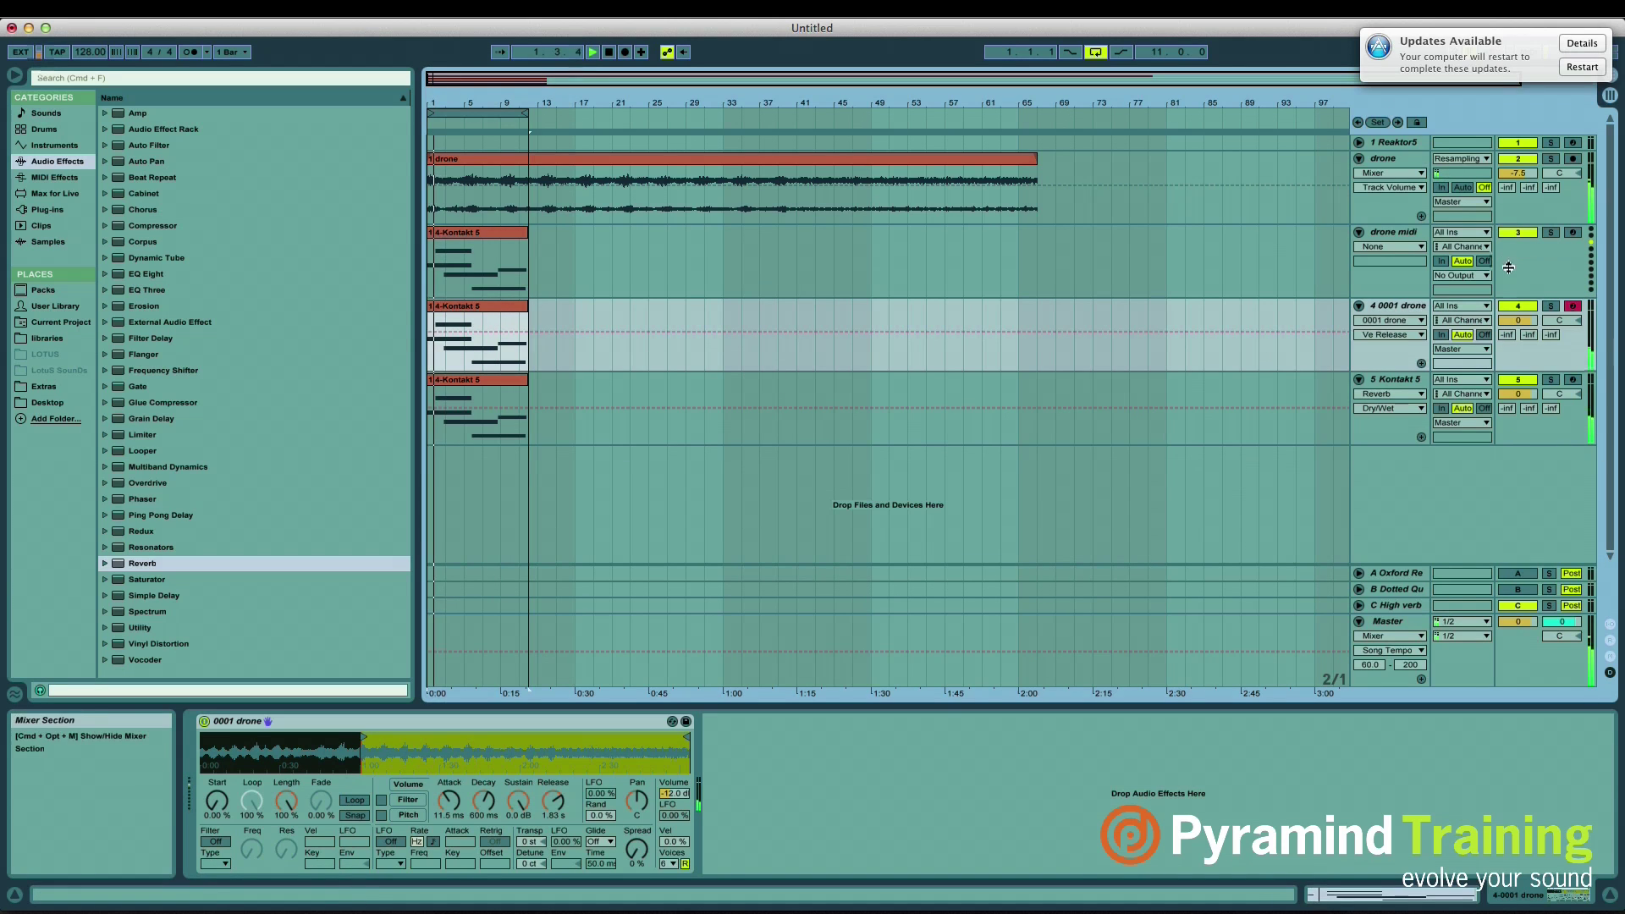
{"action": "left_click", "coordinate": [1555, 307]}
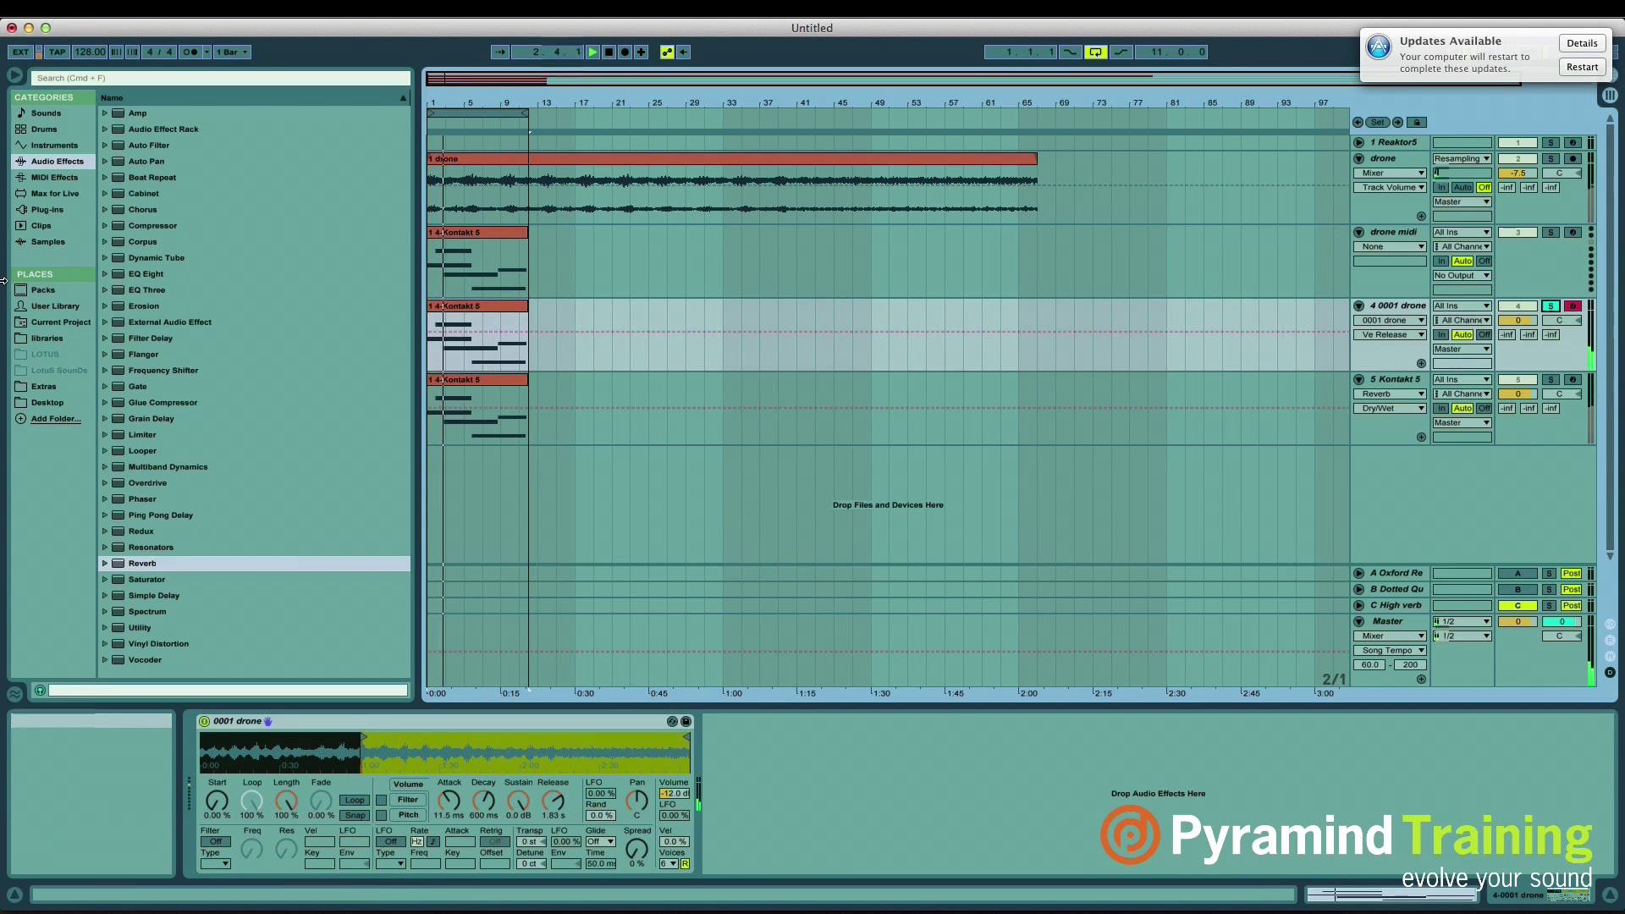
Step: Transpose all notes of the copied MIDI clip on the 0001 drone track up by octaves during playback
{"action": "left_click", "coordinate": [489, 308]}
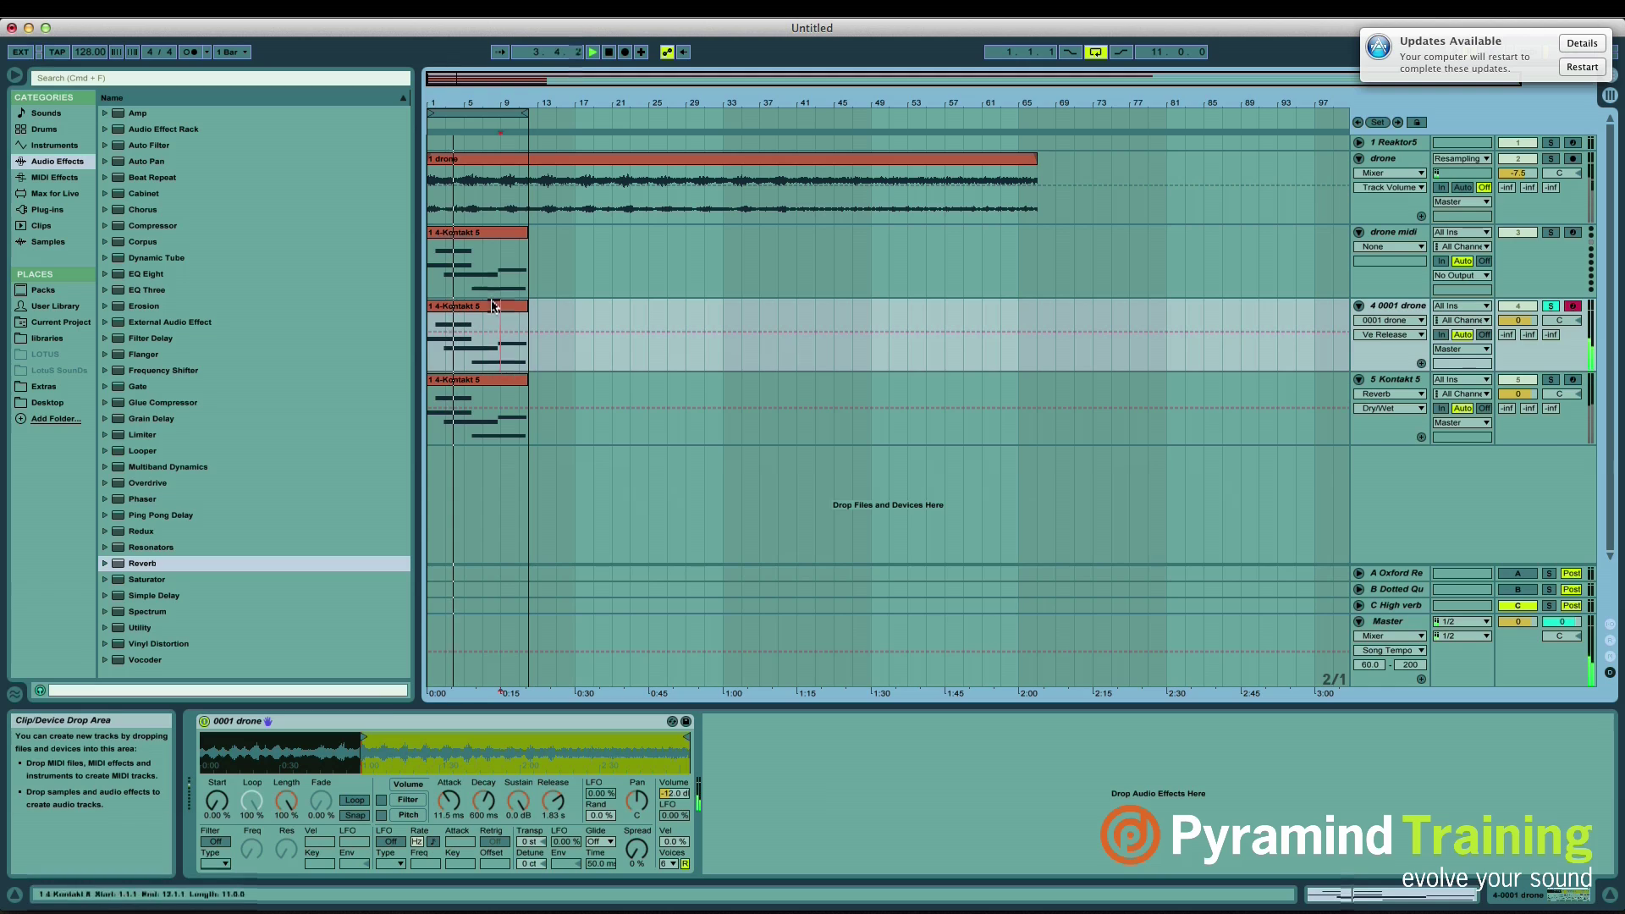
{"action": "double_click", "coordinate": [490, 305]}
{"action": "left_click", "coordinate": [479, 293]}
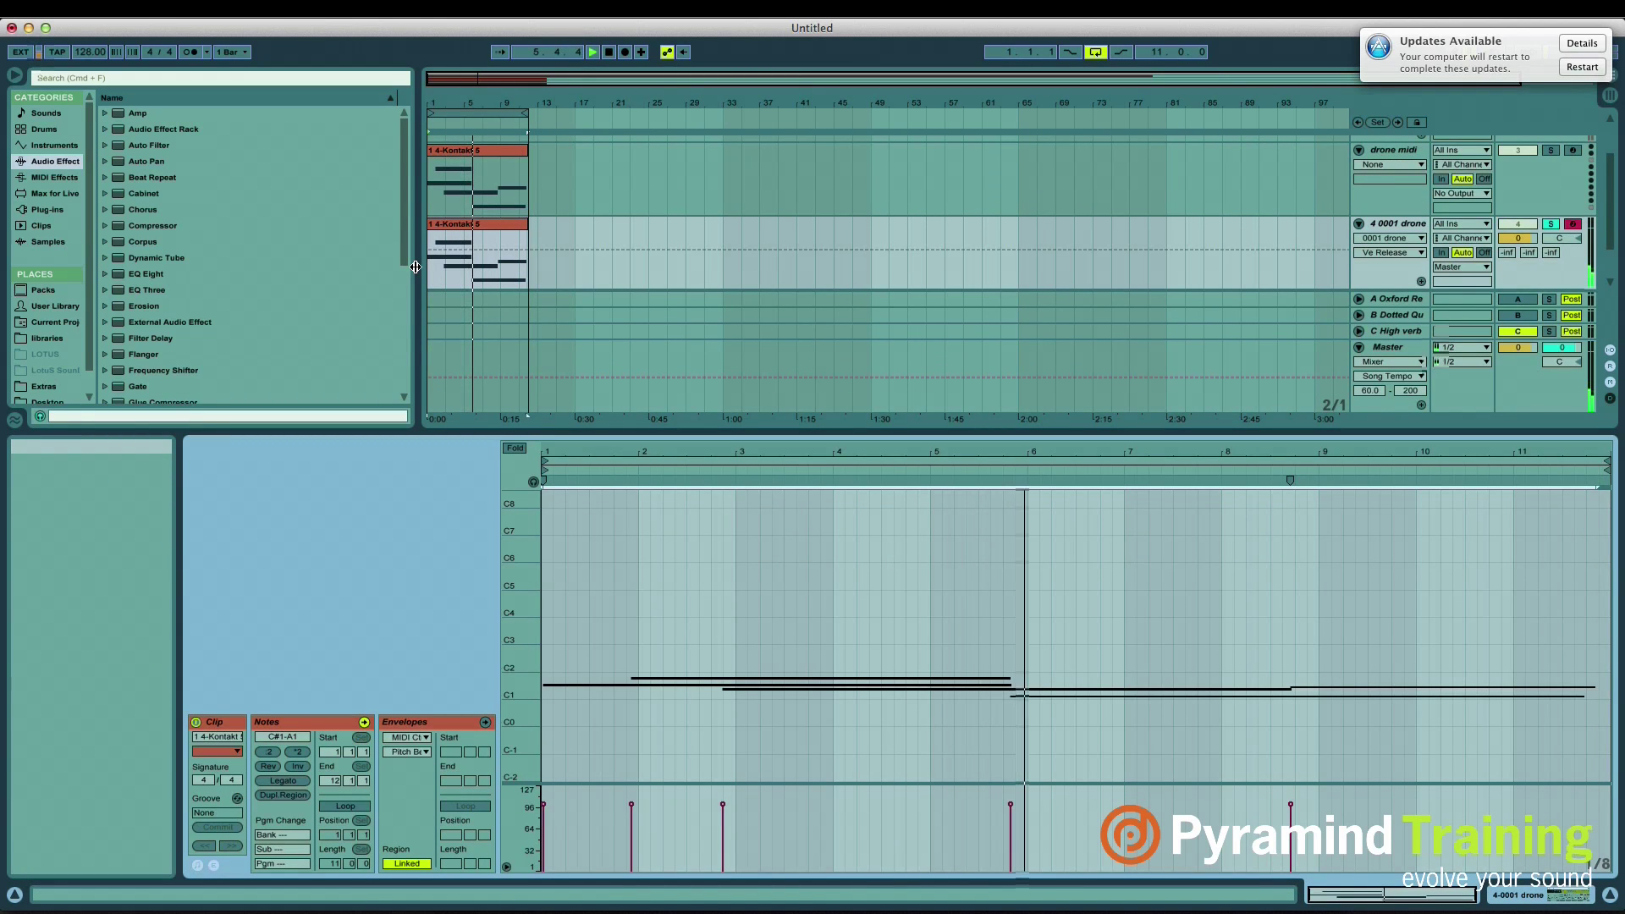
{"action": "key", "text": "shift+Up"}
{"action": "key", "text": "shift+Up"}
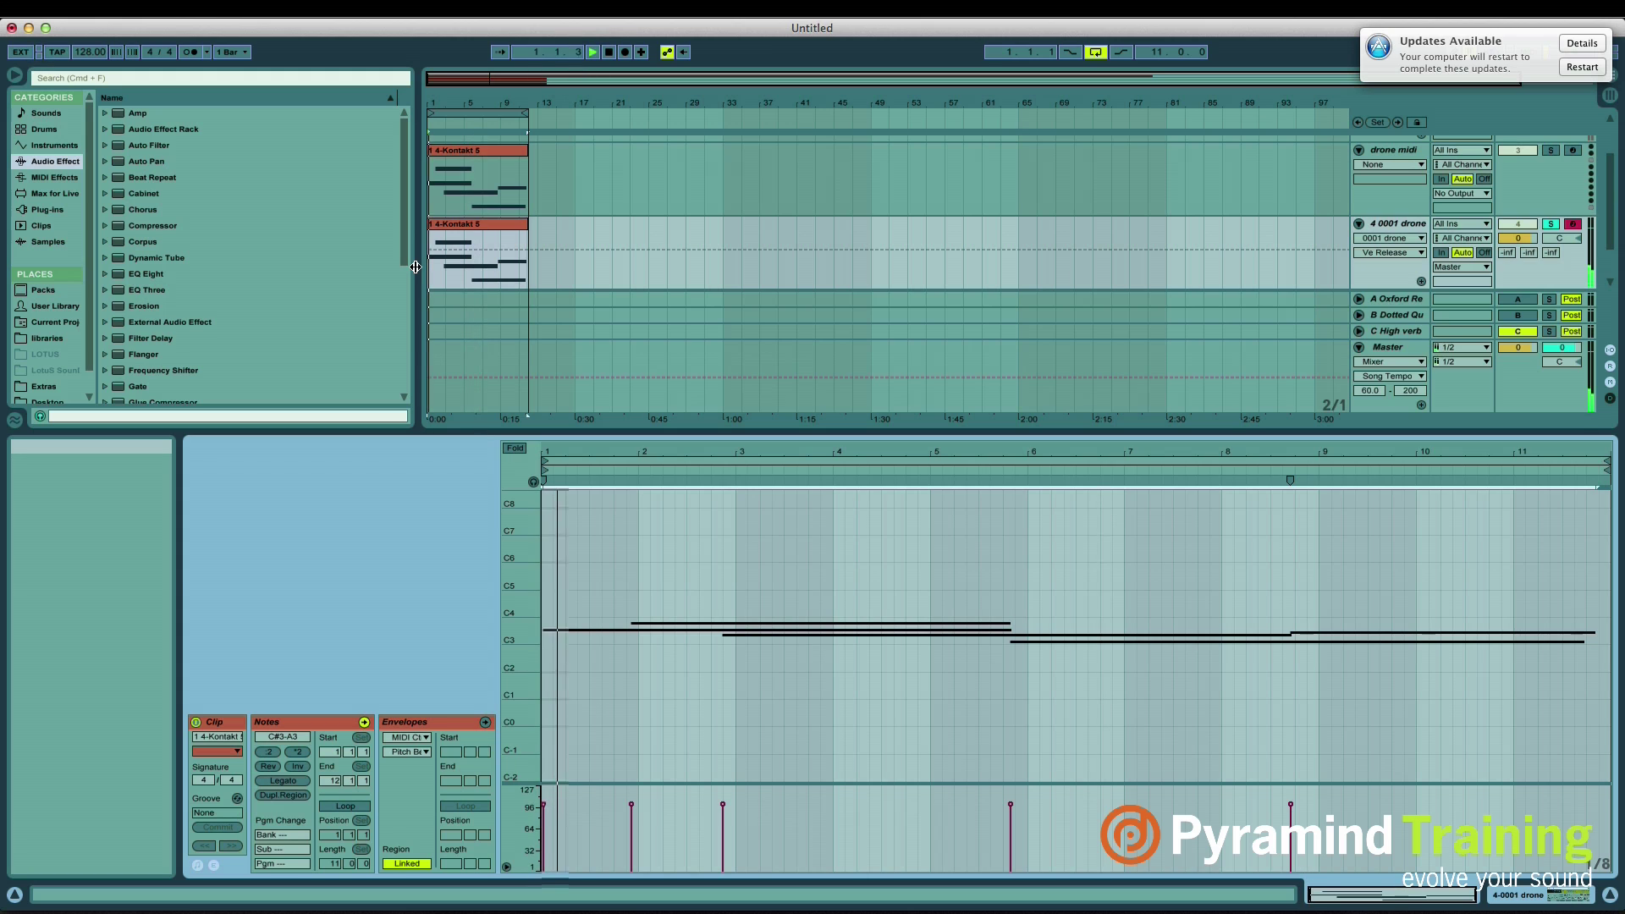
{"action": "key", "text": "shift+Up"}
Step: Lengthen the 0001 drone sampler's Release and raise its Volume to -6.75 dB
{"action": "key", "text": "shift+Tab"}
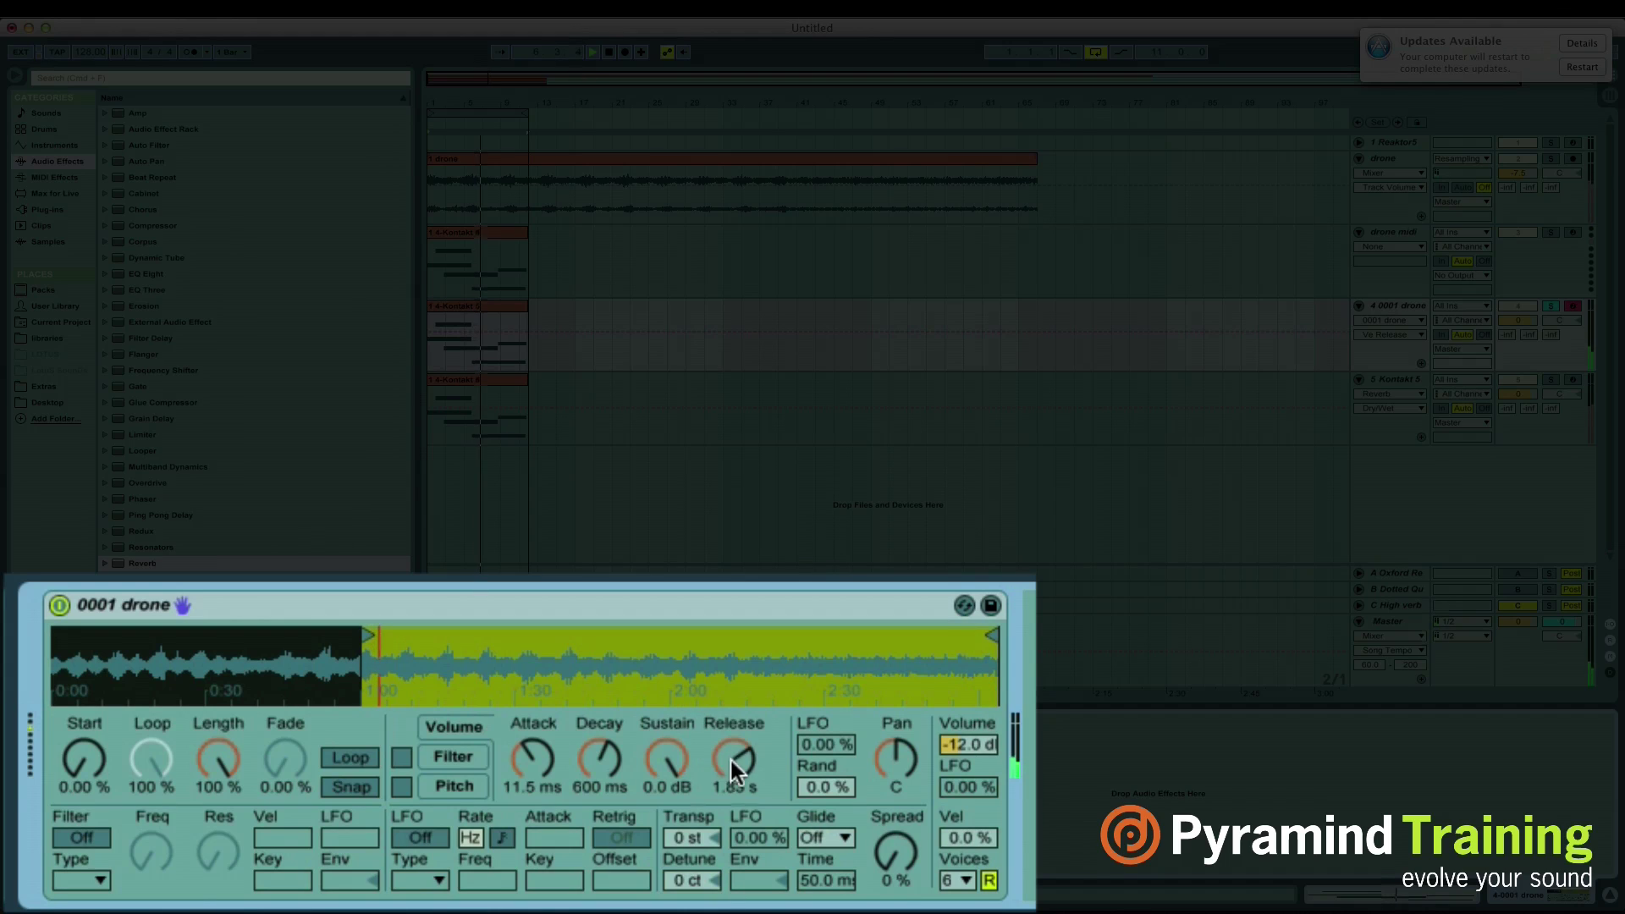
{"action": "left_click_drag", "start_coordinate": [730, 756], "coordinate": [730, 719]}
{"action": "left_click_drag", "start_coordinate": [980, 740], "coordinate": [980, 695]}
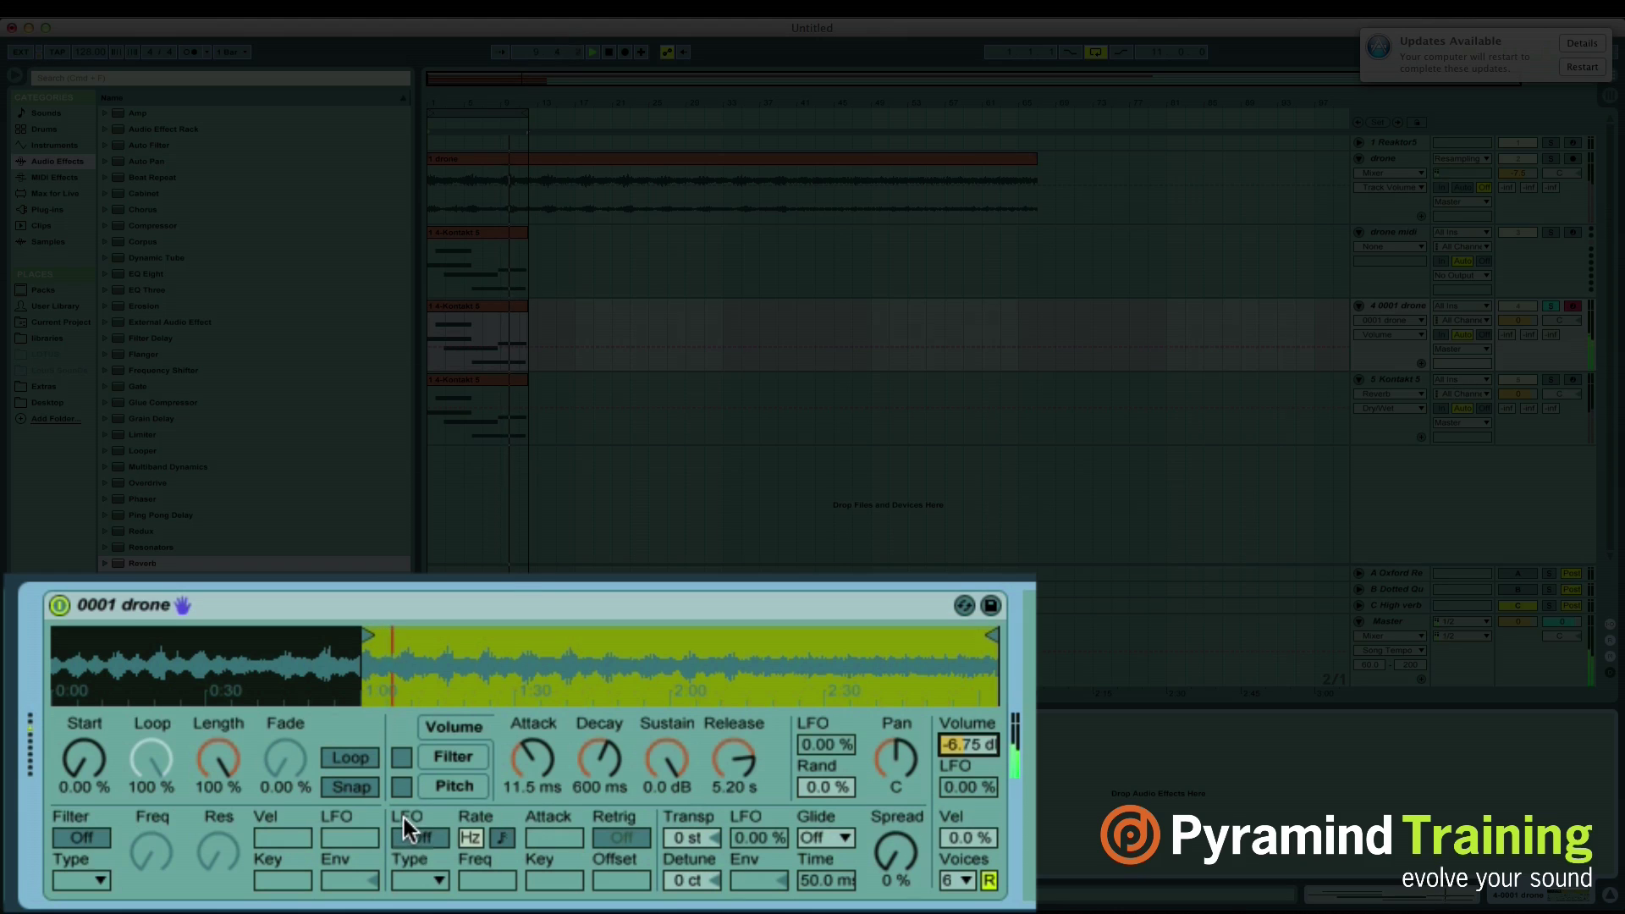
{"action": "left_click_drag", "start_coordinate": [730, 768], "coordinate": [730, 754]}
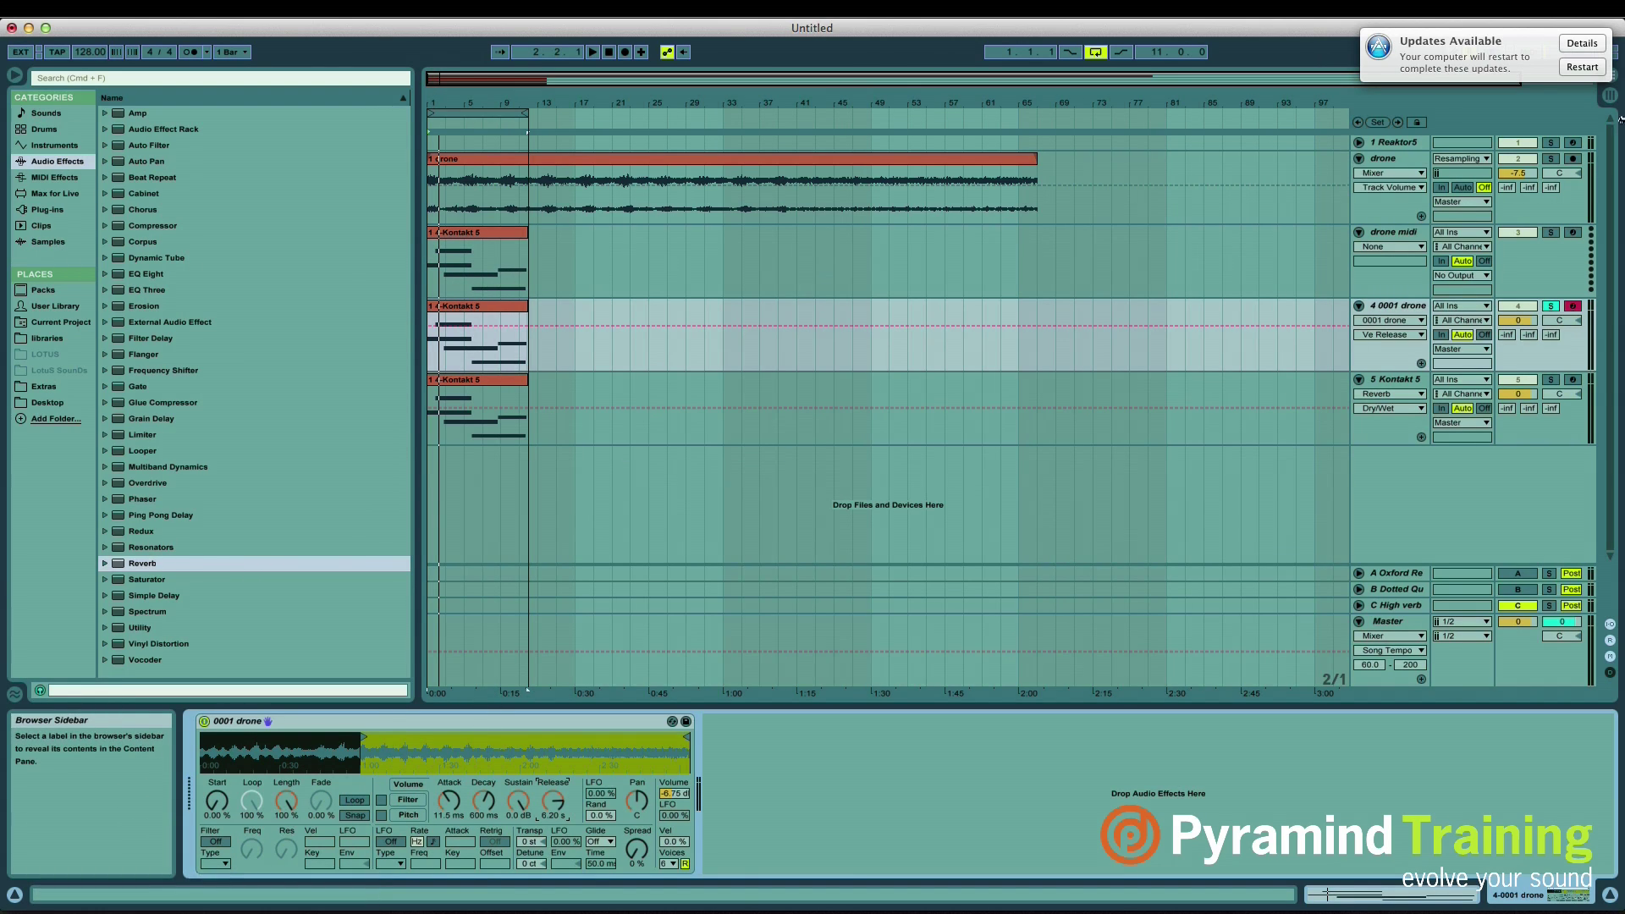
Step: Solo the drone and drone midi tracks alongside 0001 drone, and lower the drone track to -14.1 dB during playback
{"action": "left_click", "coordinate": [1551, 232]}
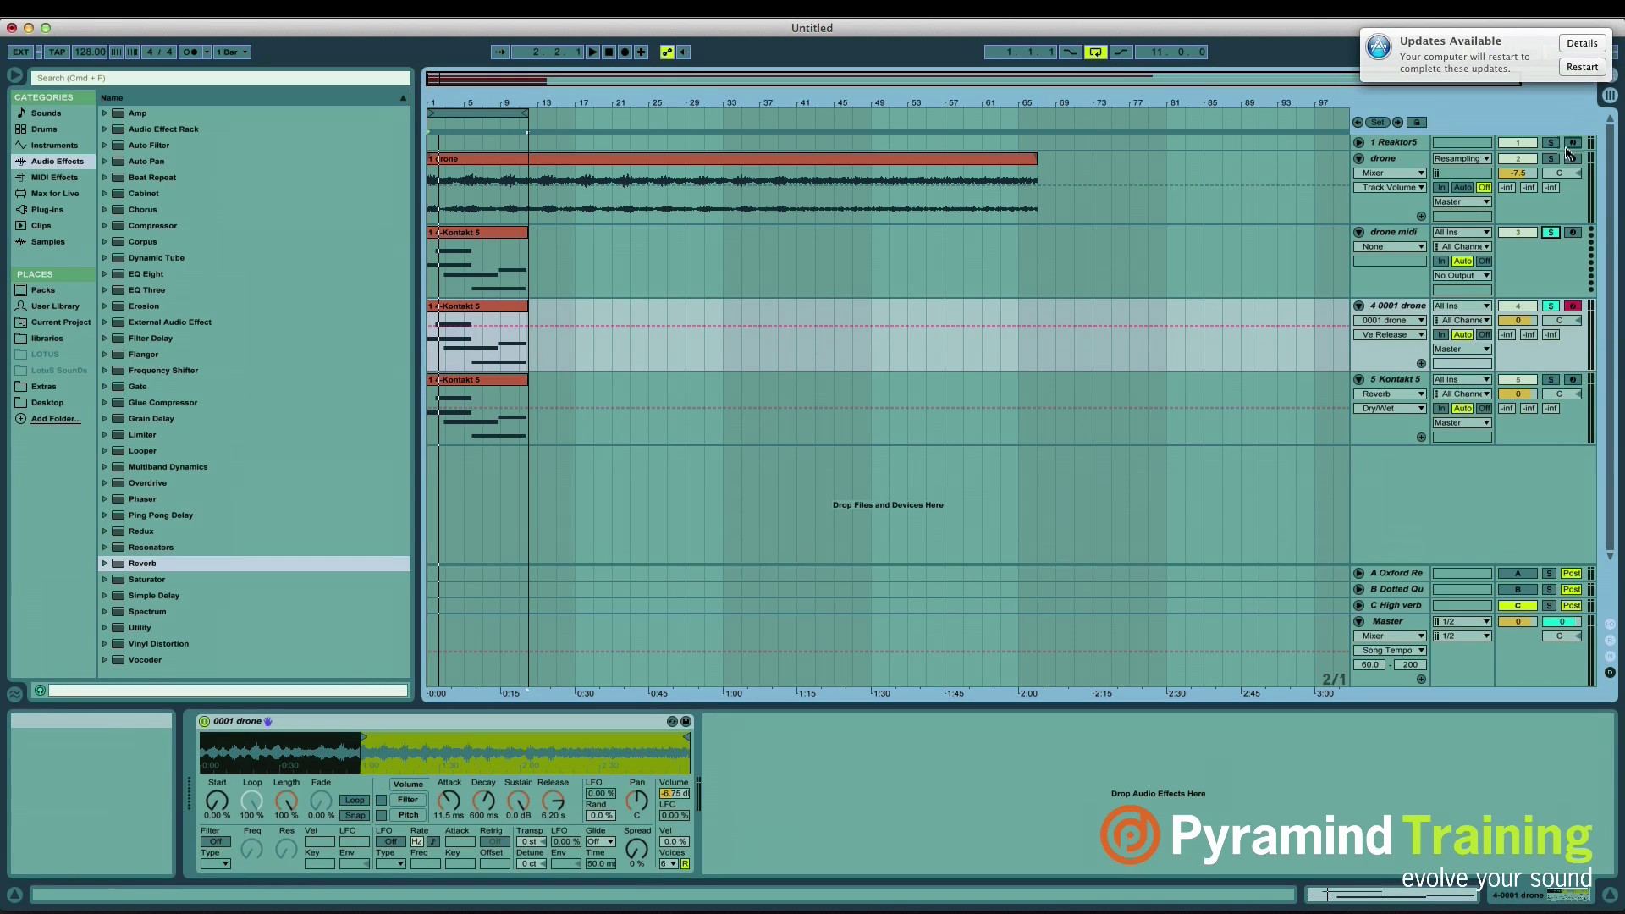
{"action": "key", "text": "space"}
{"action": "left_click_drag", "start_coordinate": [1518, 173], "coordinate": [1517, 183]}
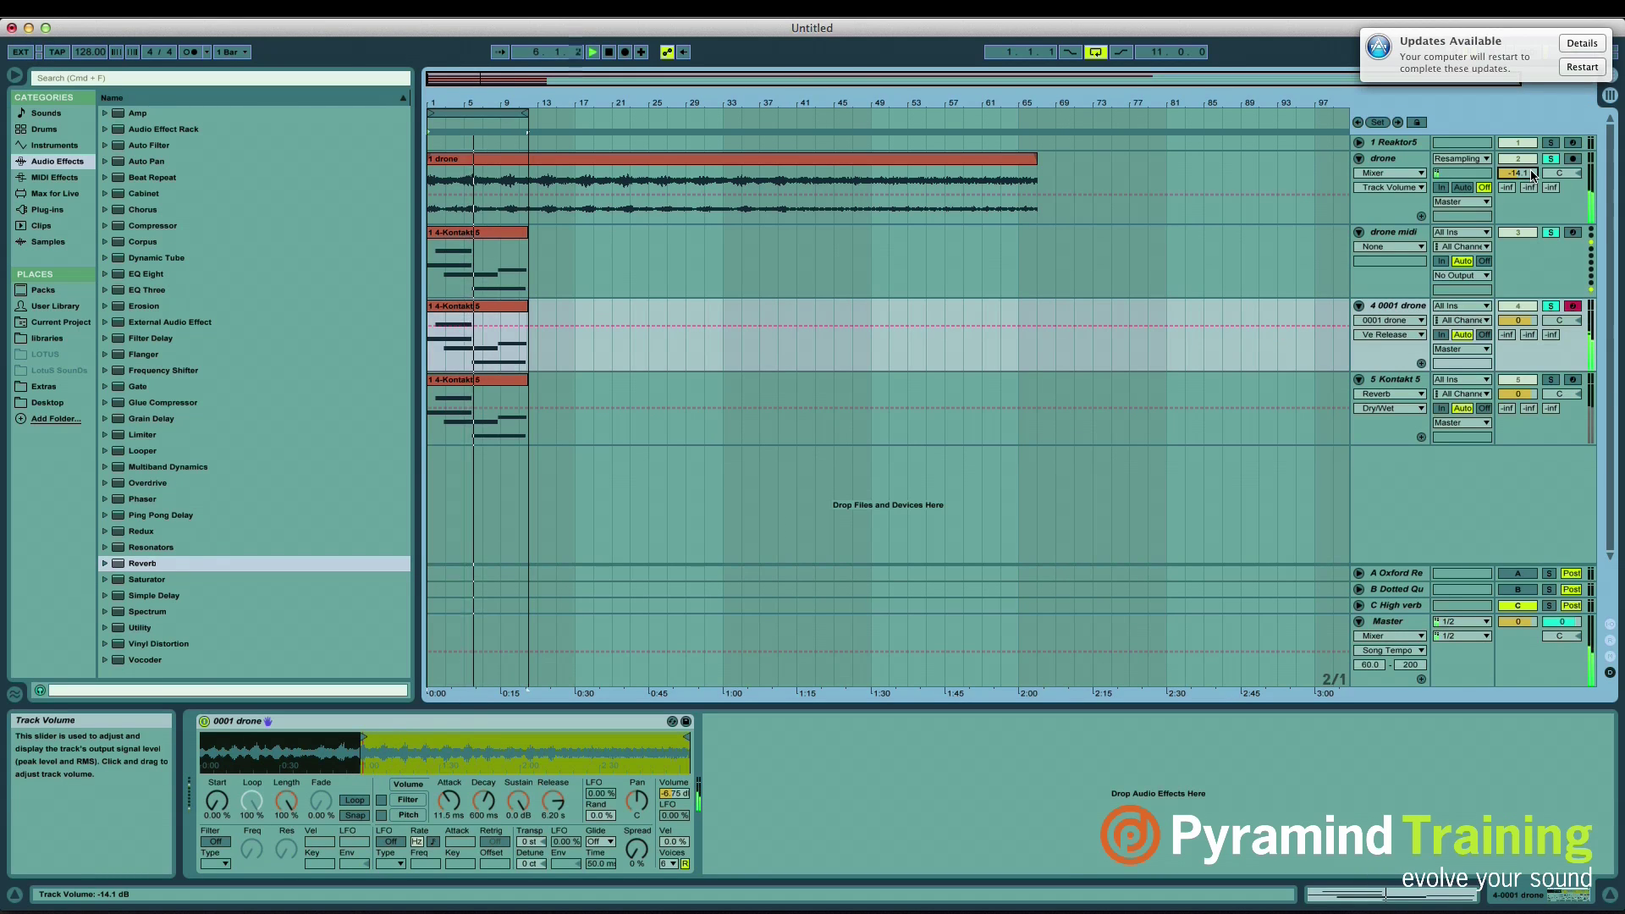
Step: Add a Ping Pong Delay after the Reverb on the drone track
{"action": "left_click", "coordinate": [1395, 234]}
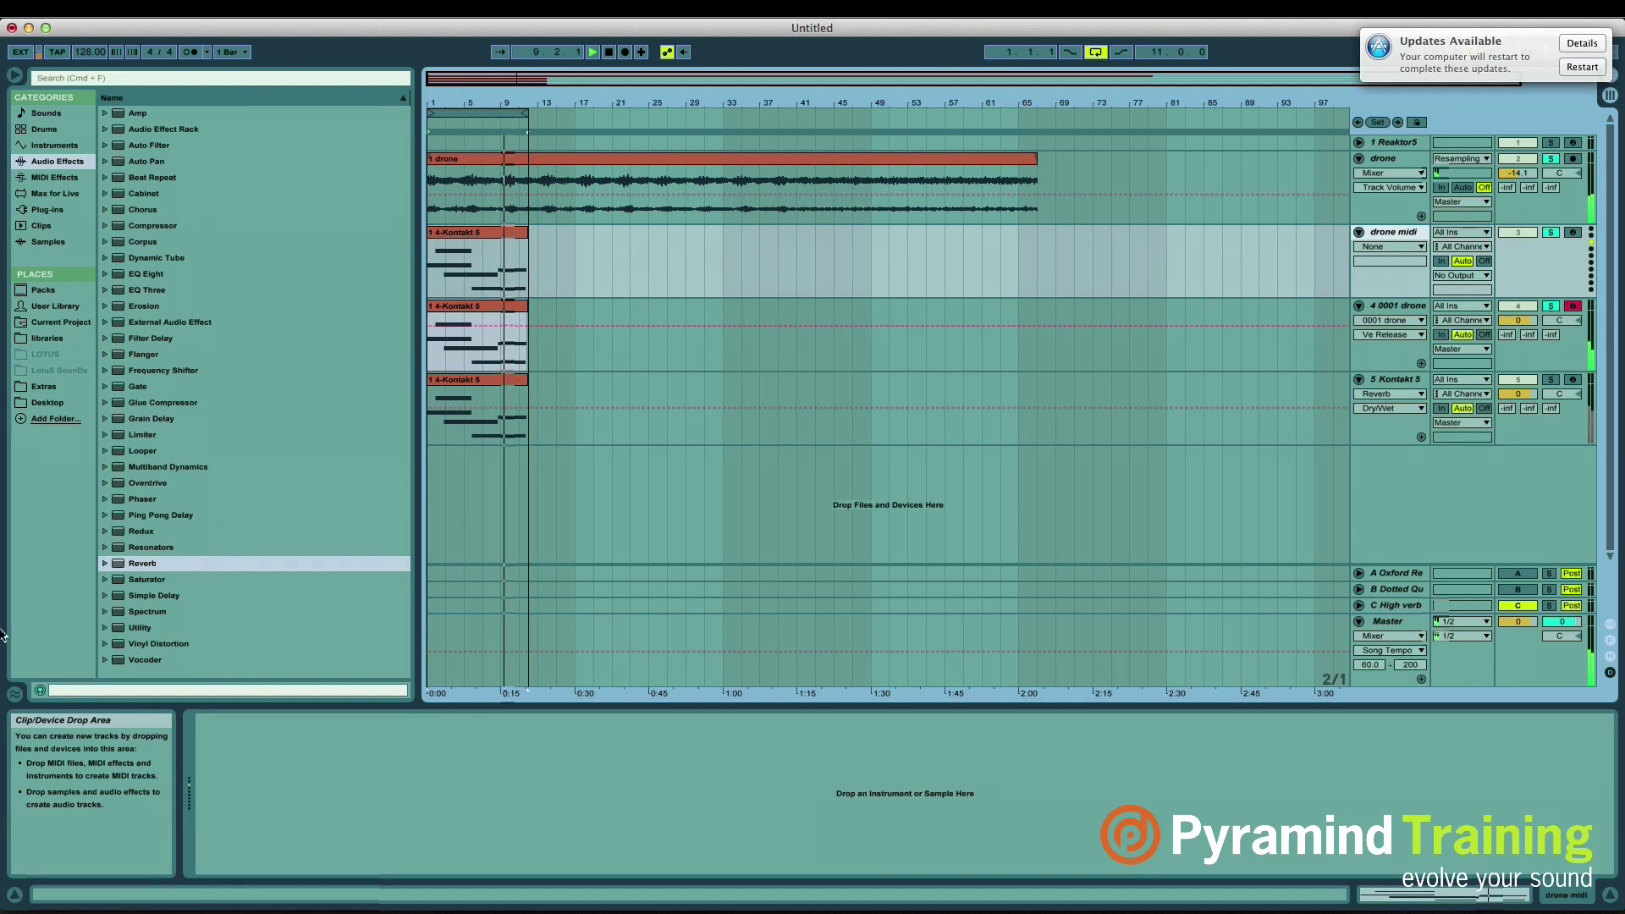
{"action": "left_click", "coordinate": [179, 512]}
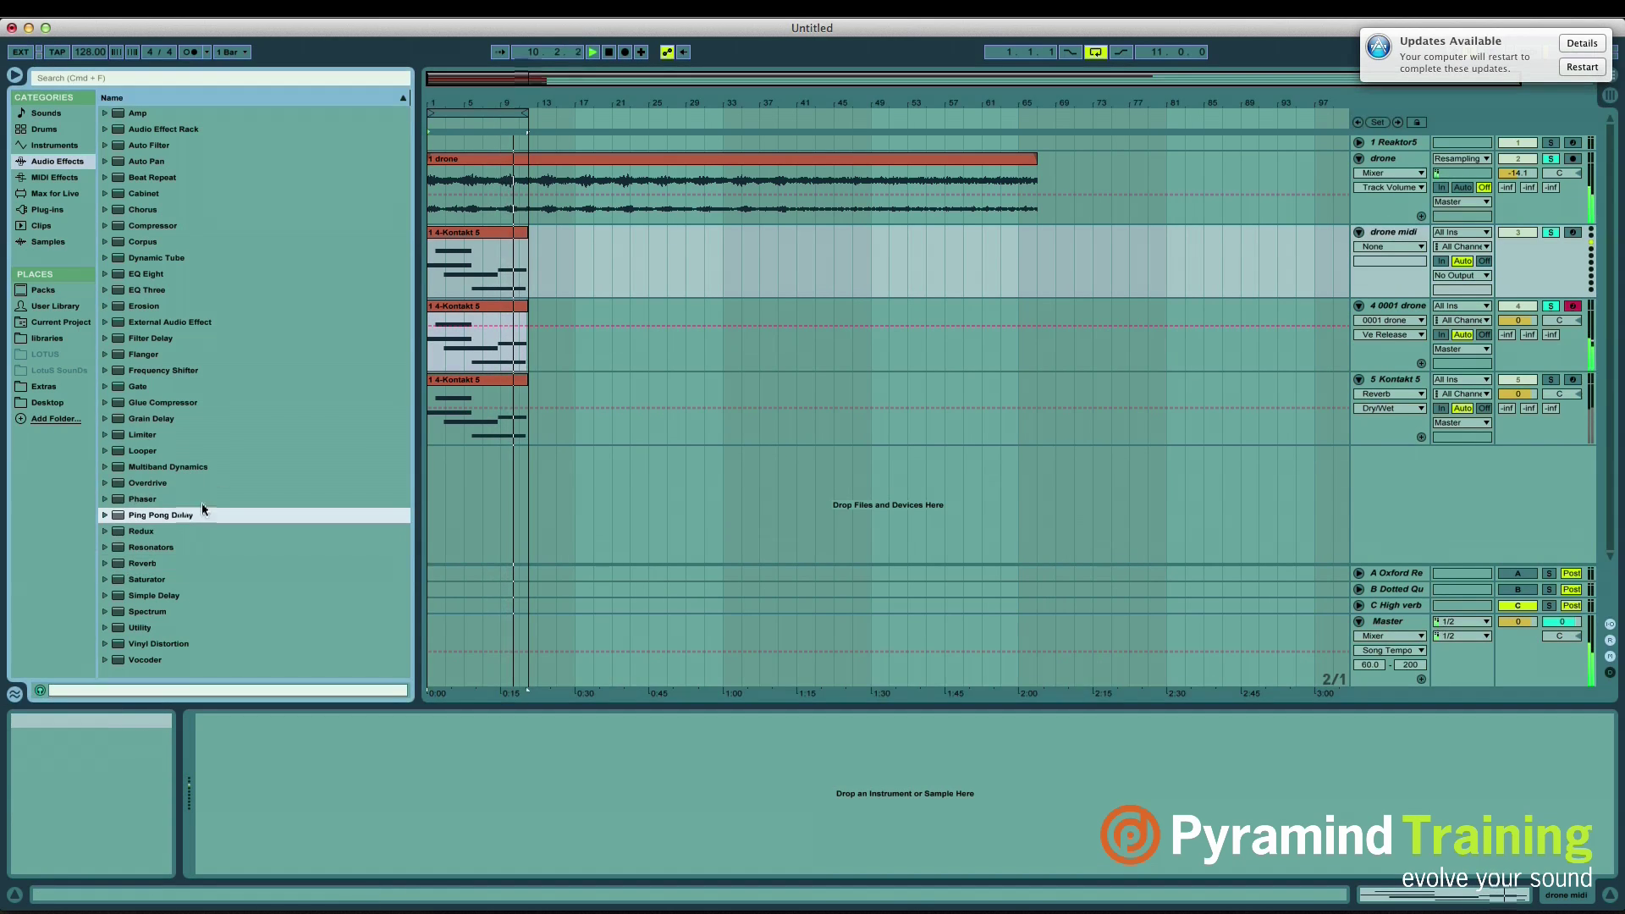
{"action": "left_click", "coordinate": [438, 219]}
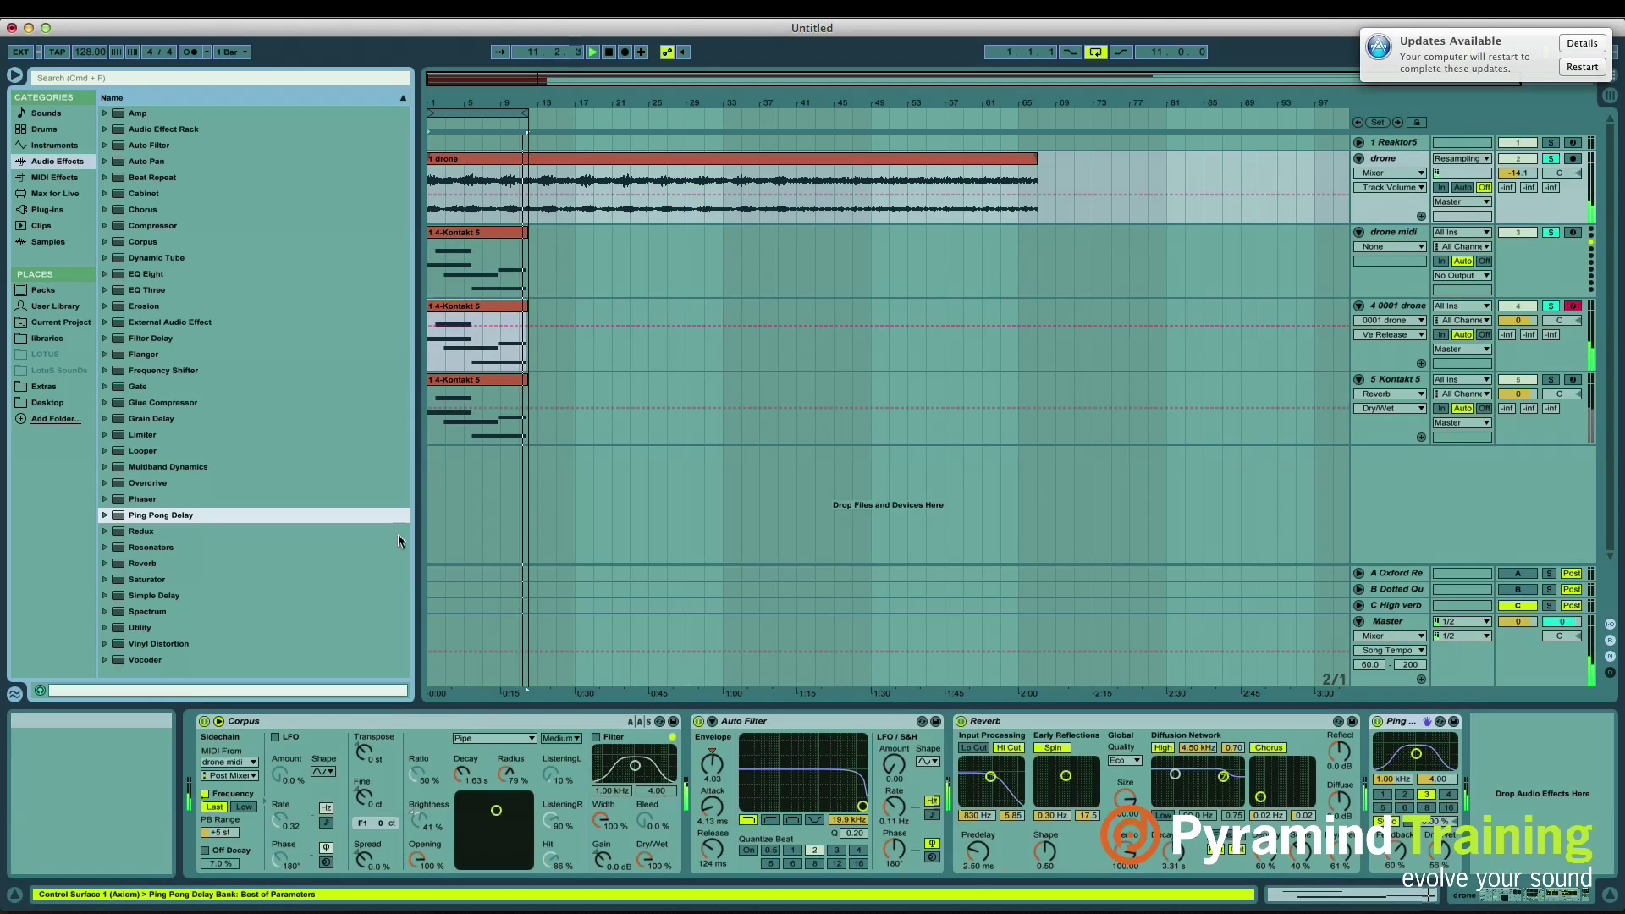
Step: Set the Ping Pong Delay's bandpass filter to 5.40 kHz with a width of 2.05 and adjust its Dry/Wet mix
{"action": "left_click", "coordinate": [1433, 854]}
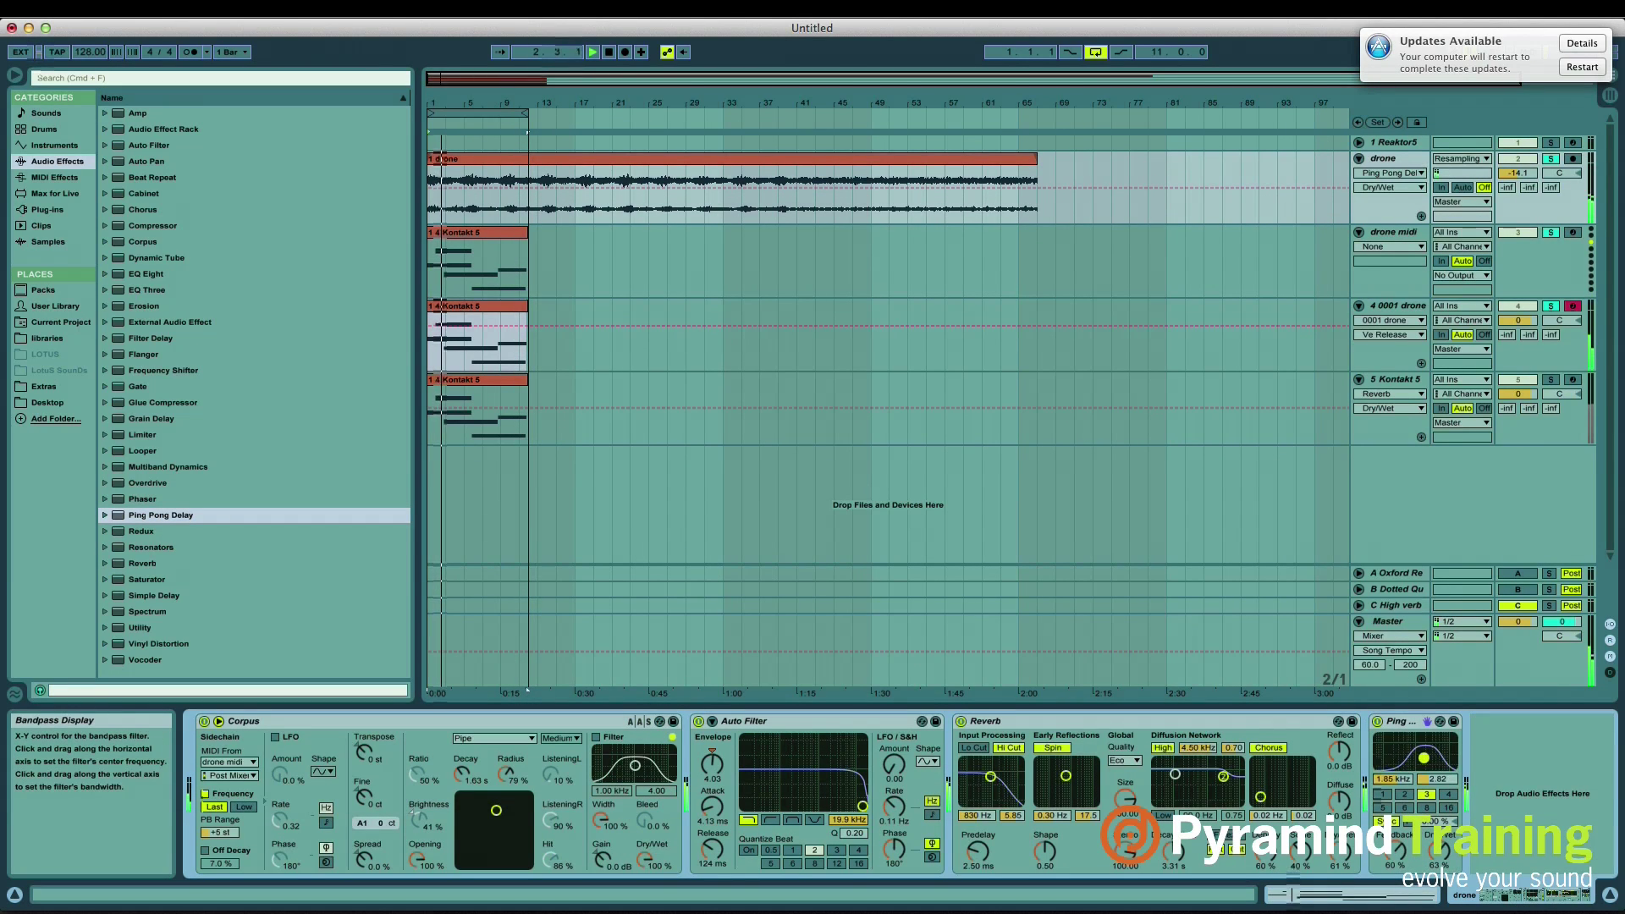
{"action": "left_click_drag", "start_coordinate": [1415, 761], "coordinate": [1437, 766]}
{"action": "left_click_drag", "start_coordinate": [1426, 851], "coordinate": [1426, 818]}
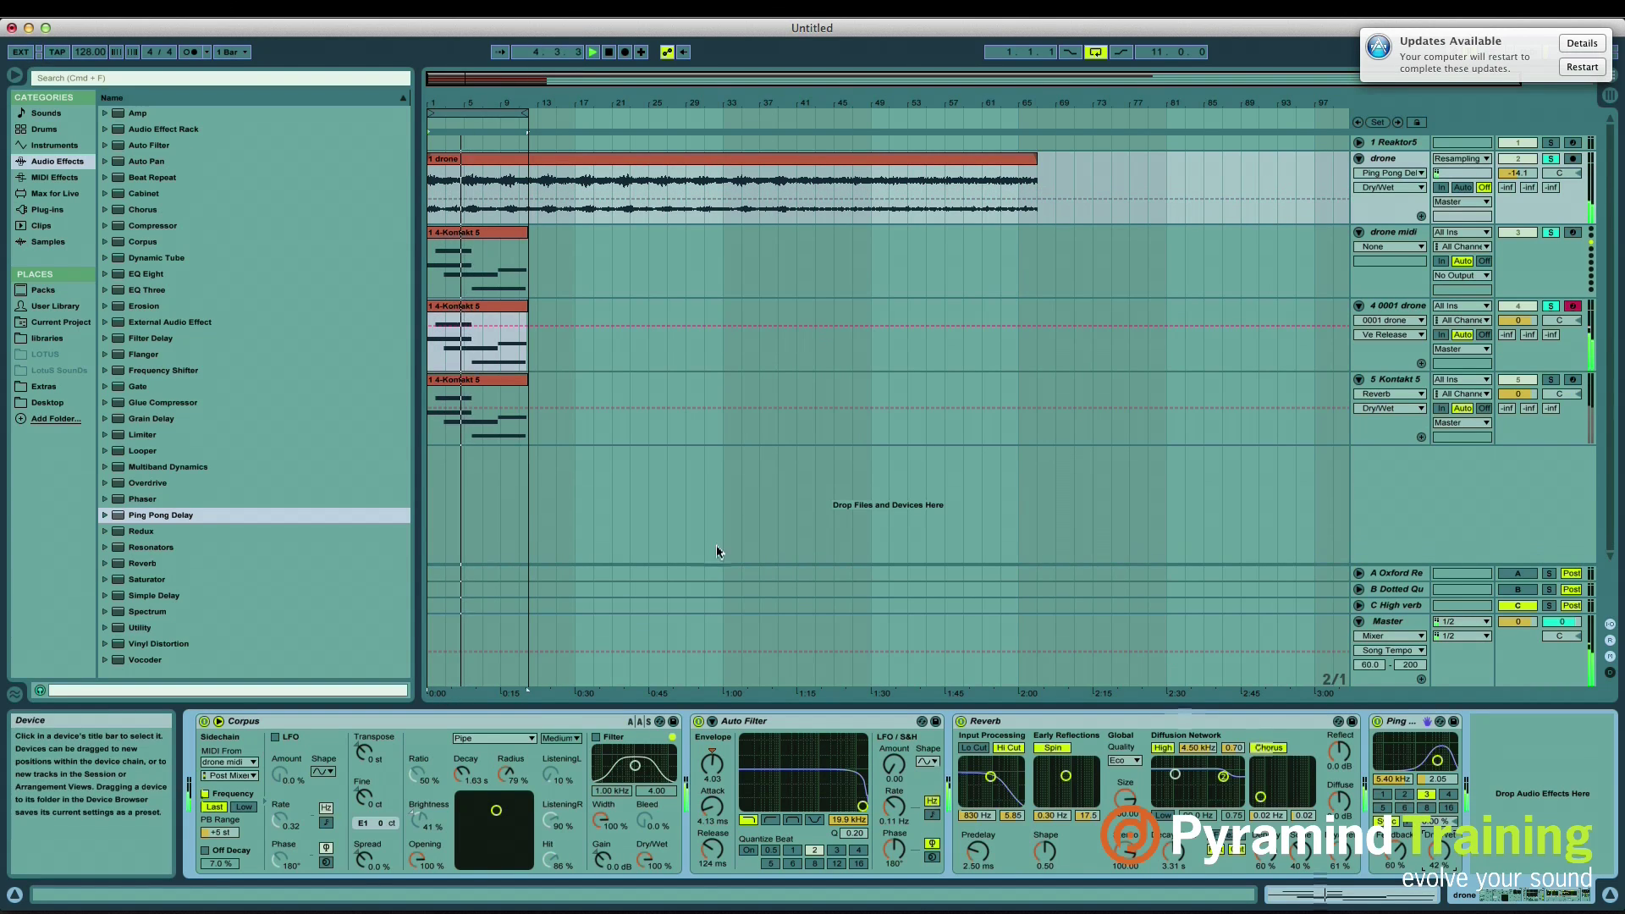
Step: Add an Arpeggiator to the drone midi track and set its Rate to 1/24 and Steps to 3 during playback
{"action": "left_click", "coordinate": [52, 180]}
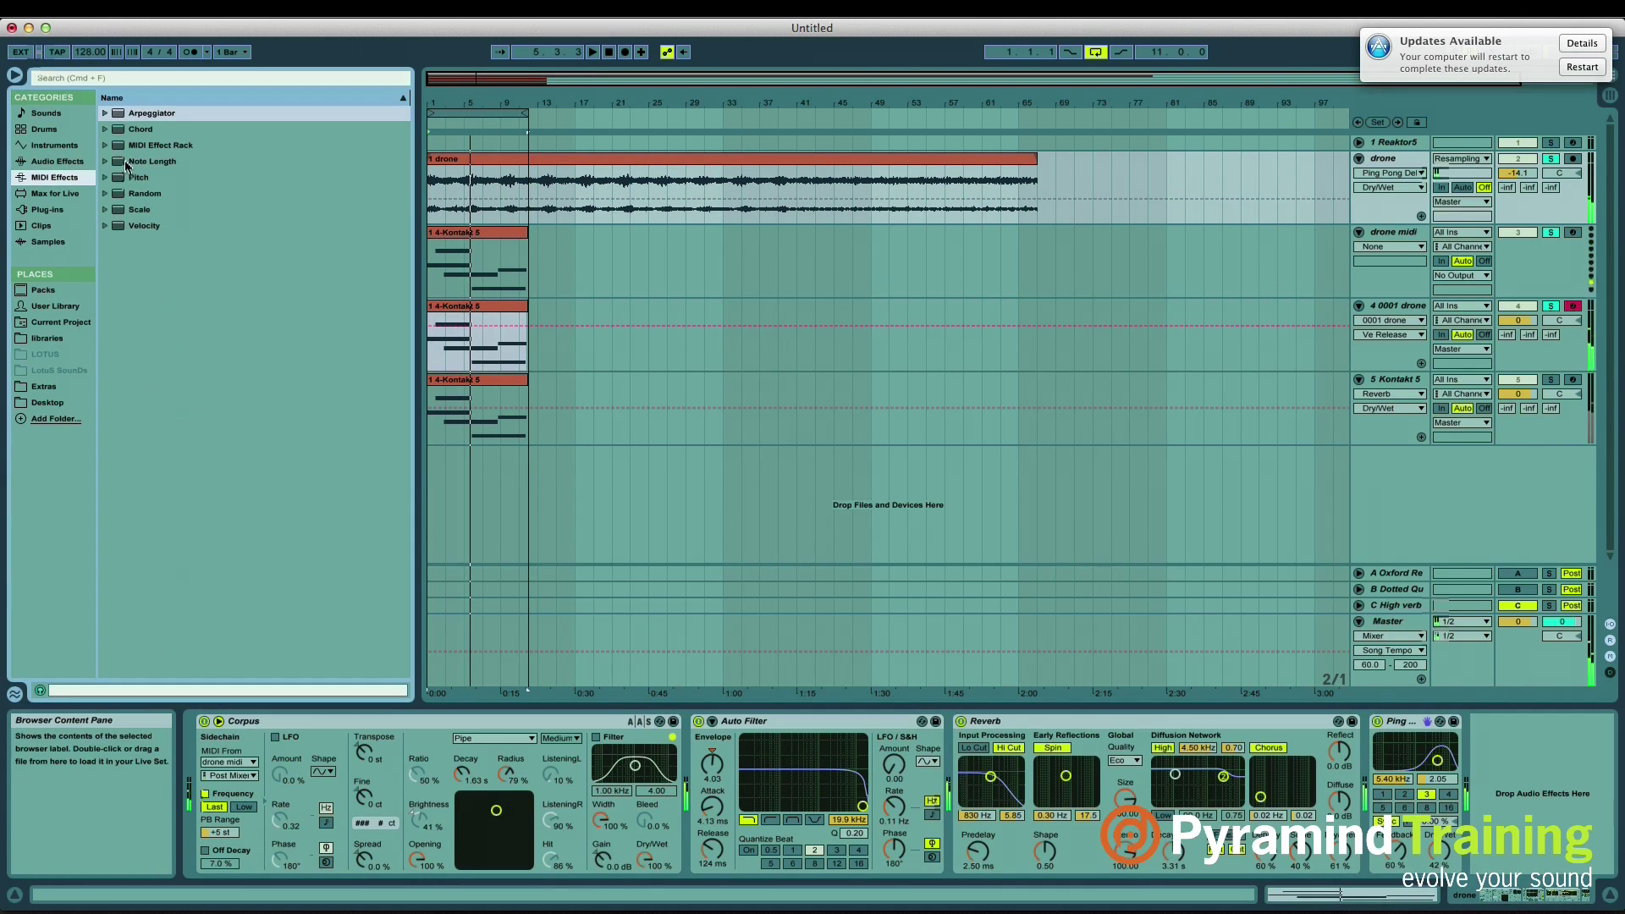
{"action": "left_click", "coordinate": [135, 119]}
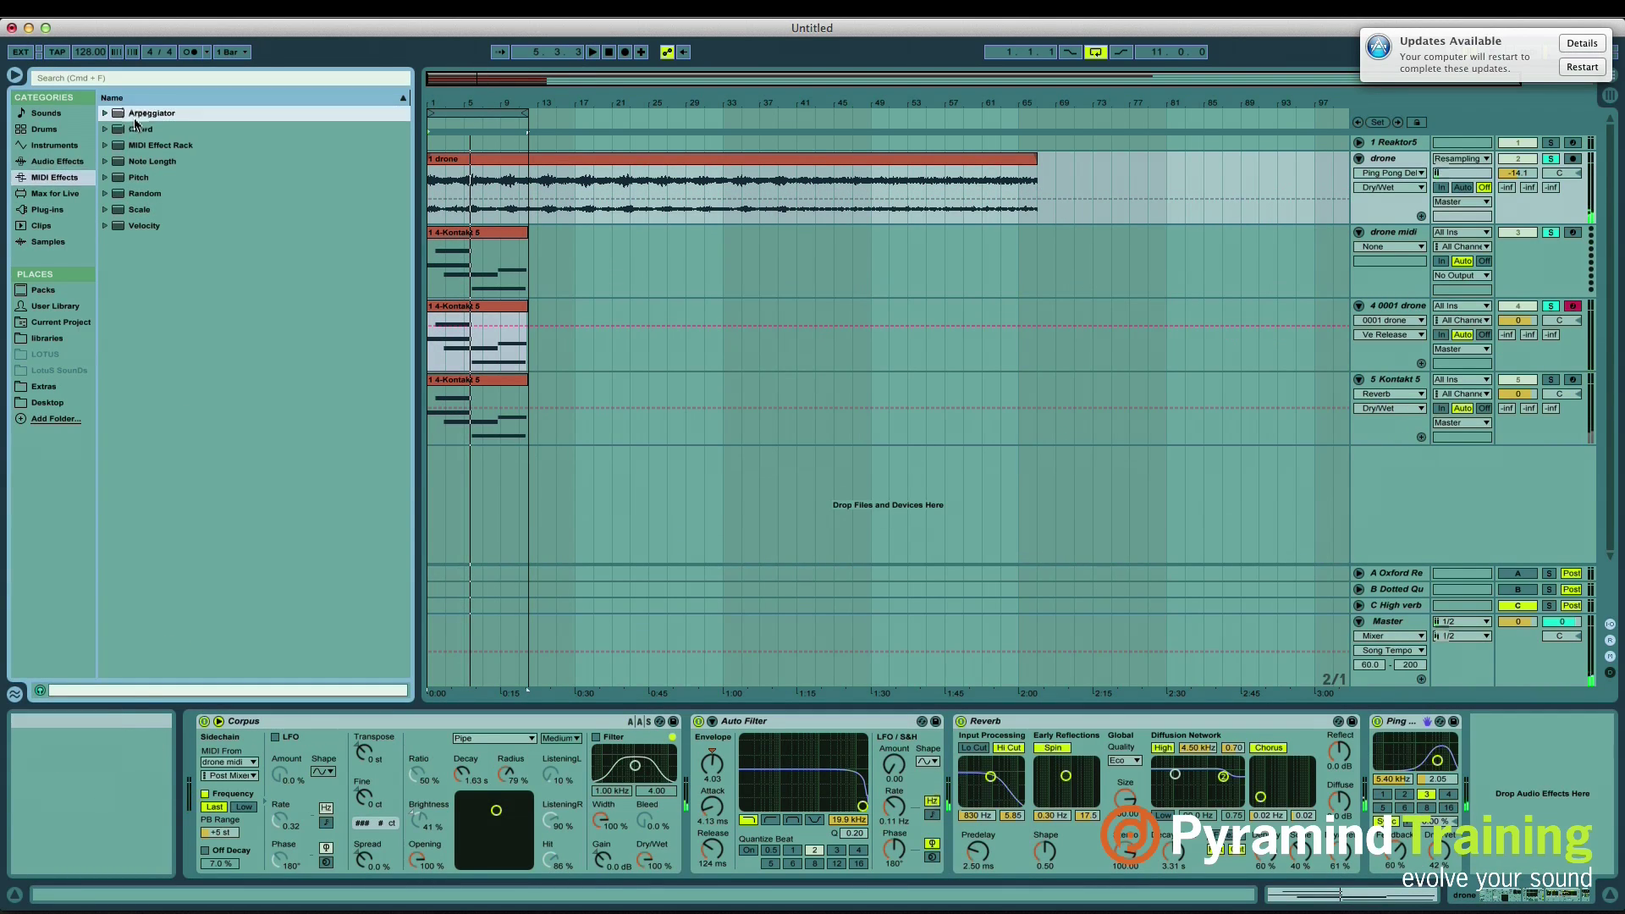
{"action": "left_click", "coordinate": [491, 251]}
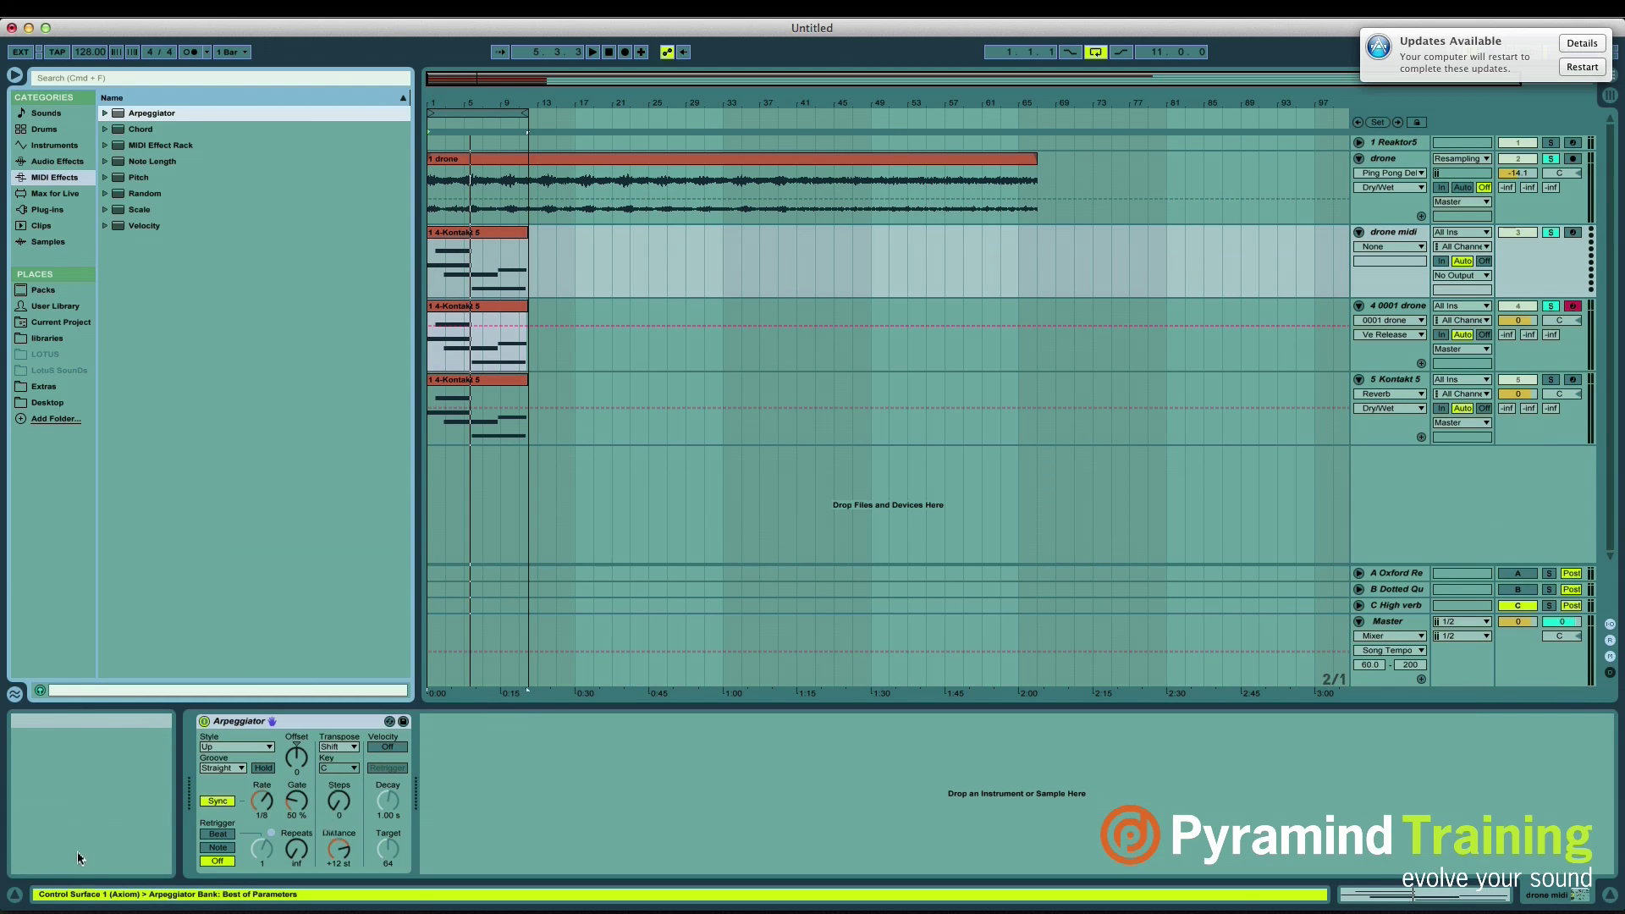
{"action": "key", "text": "space"}
{"action": "left_click_drag", "start_coordinate": [267, 810], "coordinate": [350, 795]}
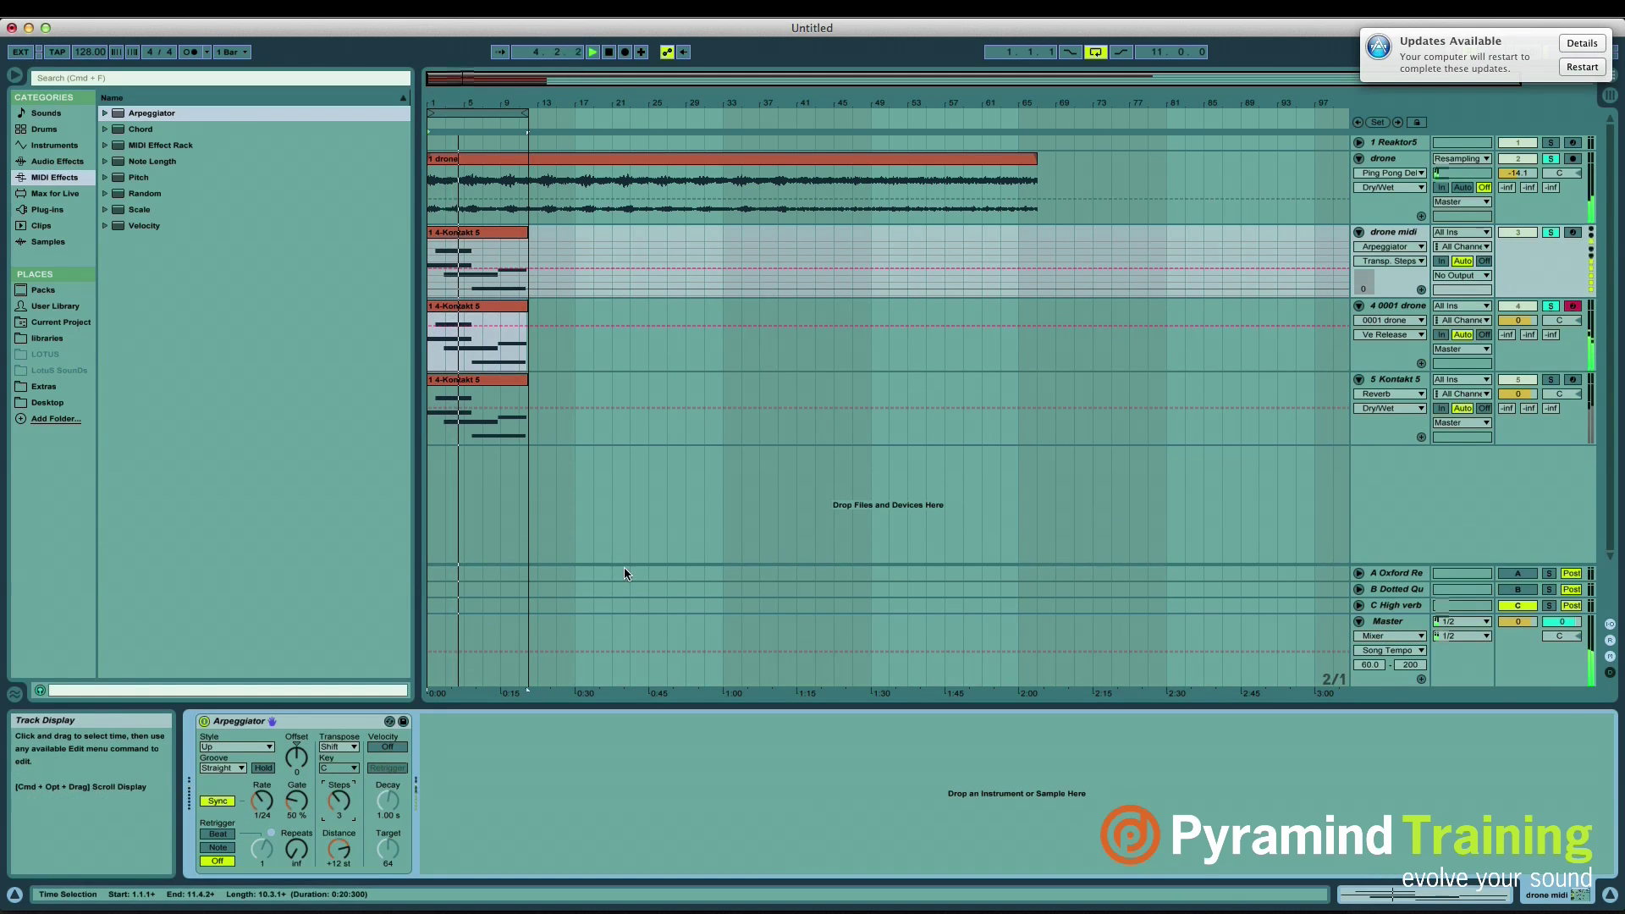
Step: Unsolo the 0001 drone track and solo only the drone and drone midi tracks
{"action": "left_click", "coordinate": [1552, 308]}
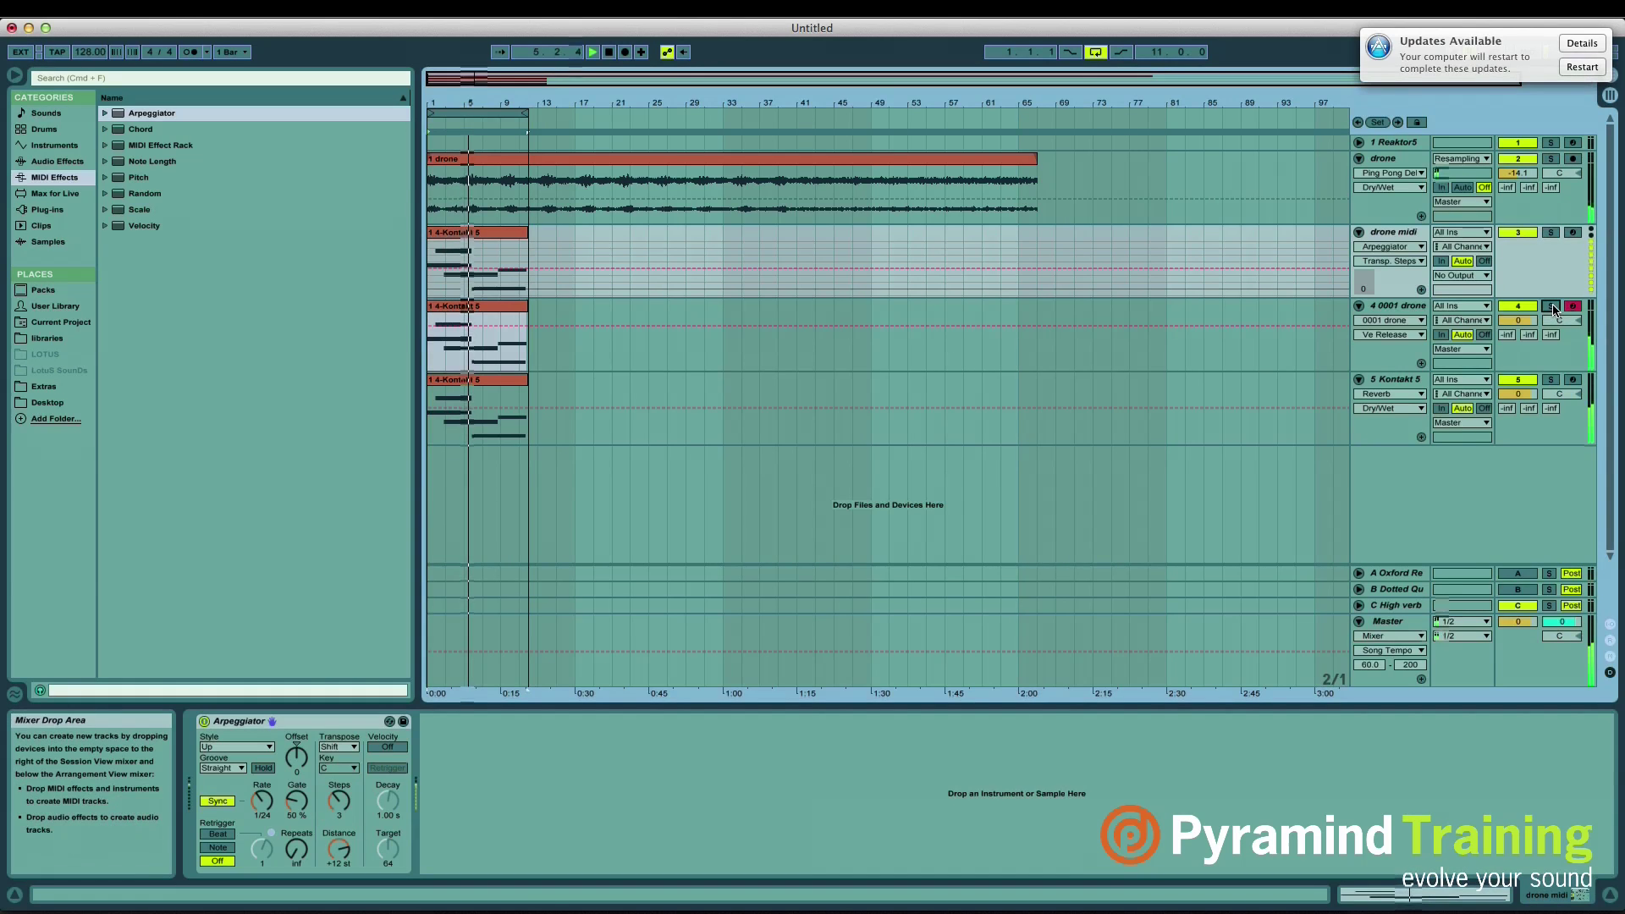
{"action": "left_click", "coordinate": [1560, 166]}
{"action": "left_click", "coordinate": [1551, 159]}
{"action": "left_click", "coordinate": [1553, 234]}
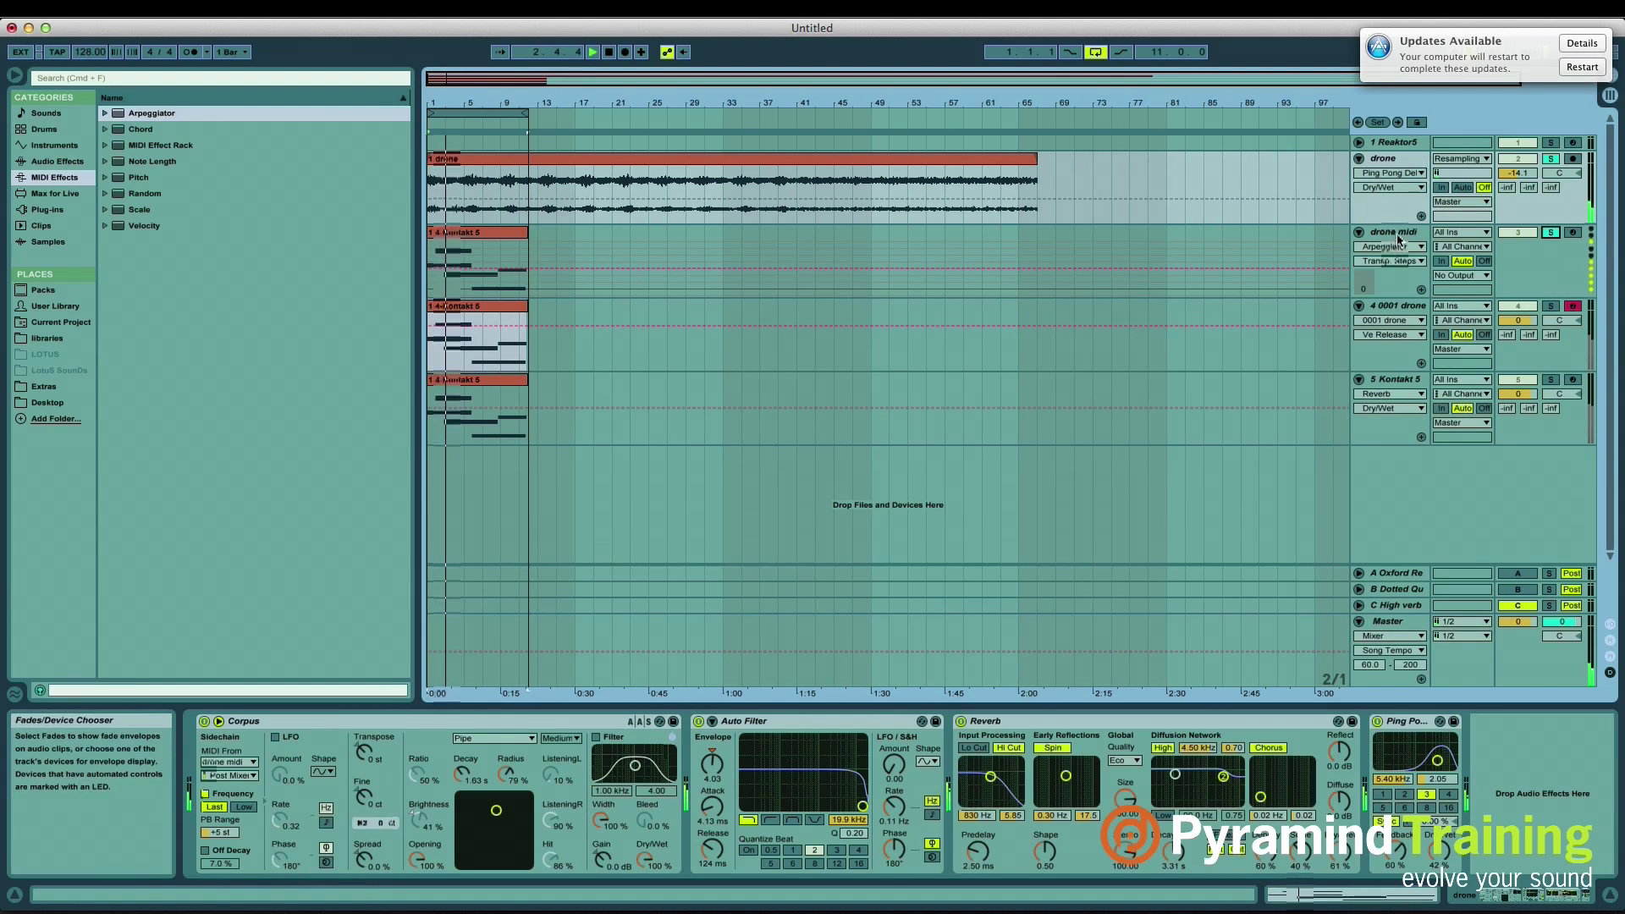
Step: Lengthen the Corpus Decay to 8.63 s and adjust the Ping Pong Delay's Dry/Wet mix on the drone track
{"action": "left_click", "coordinate": [461, 772]}
{"action": "left_click_drag", "start_coordinate": [461, 772], "coordinate": [461, 748]}
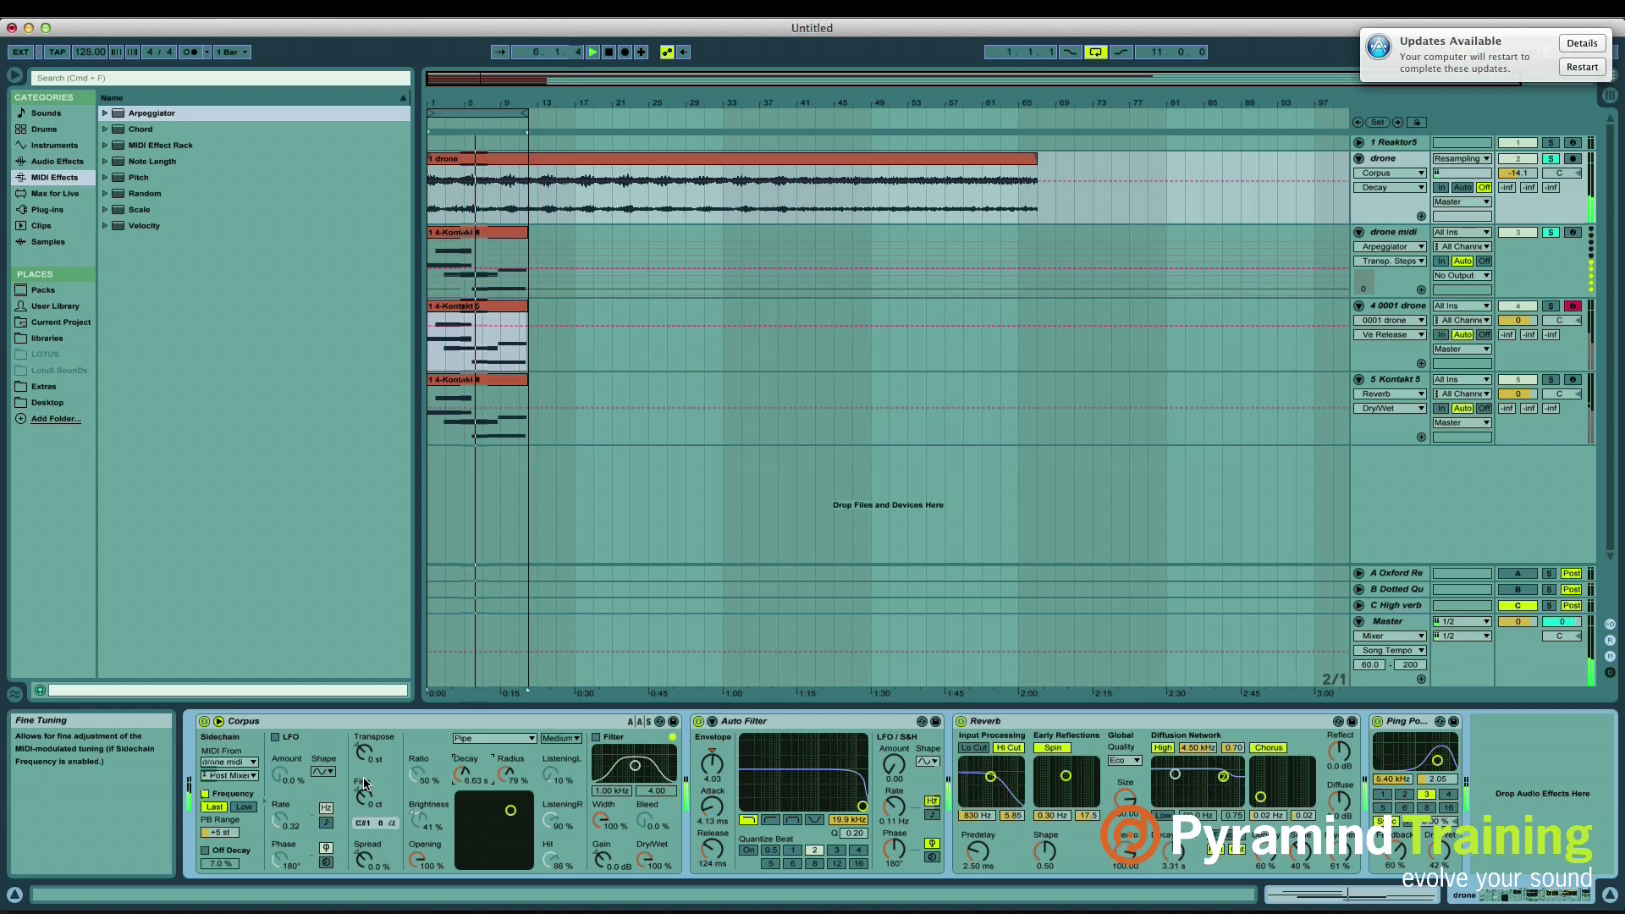
{"action": "left_click", "coordinate": [1439, 851]}
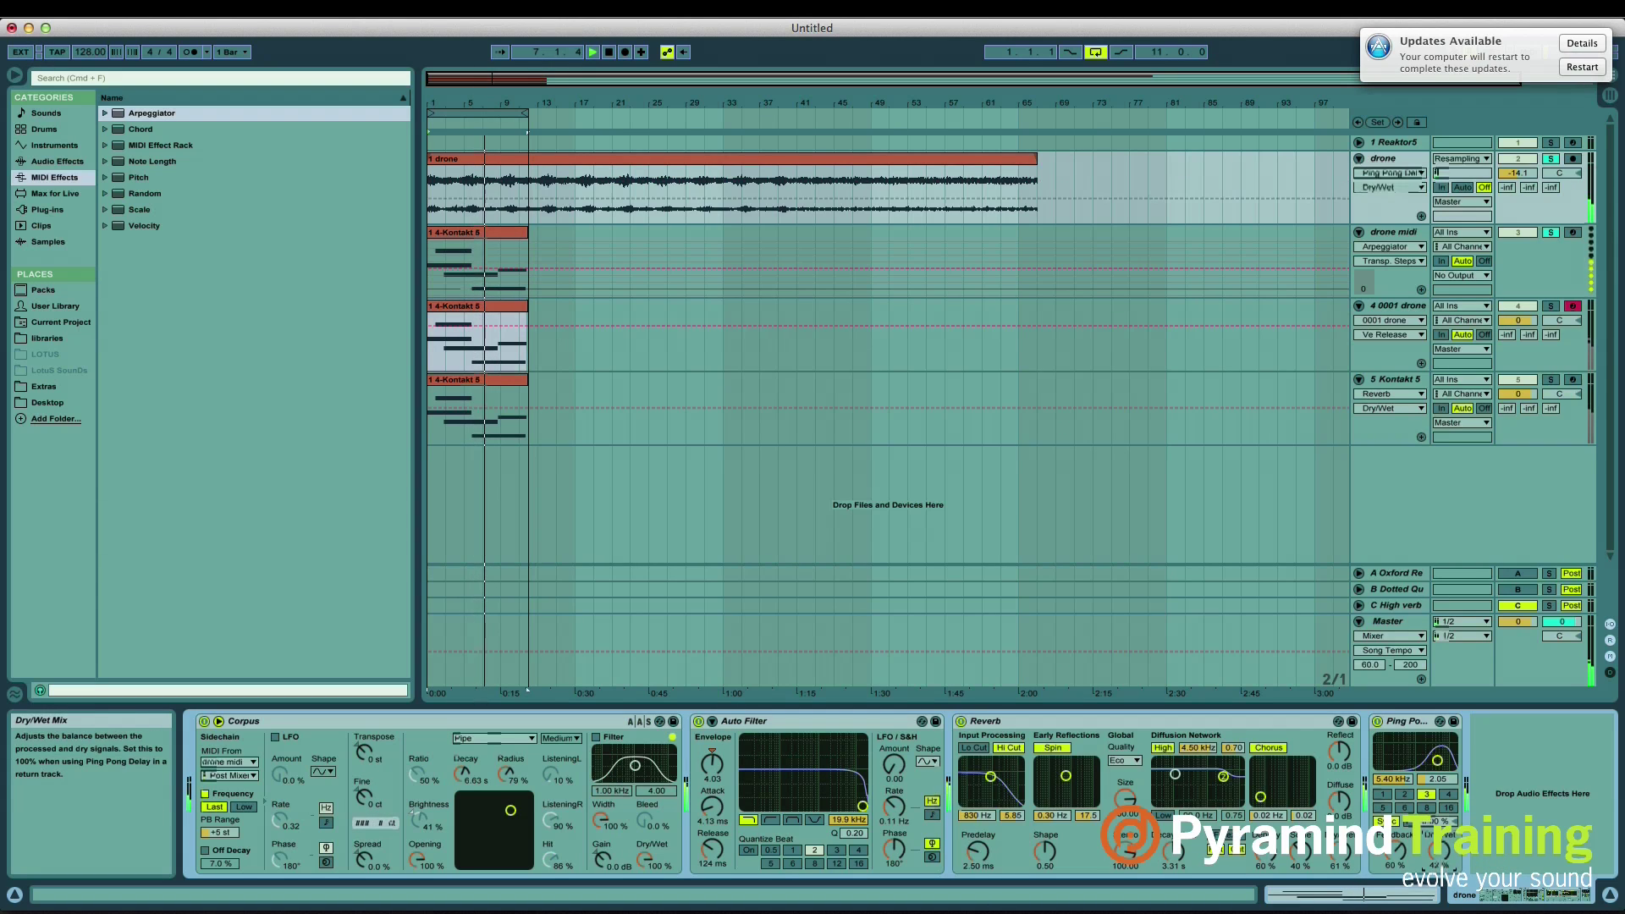
{"action": "left_click_drag", "start_coordinate": [1439, 851], "coordinate": [1442, 857]}
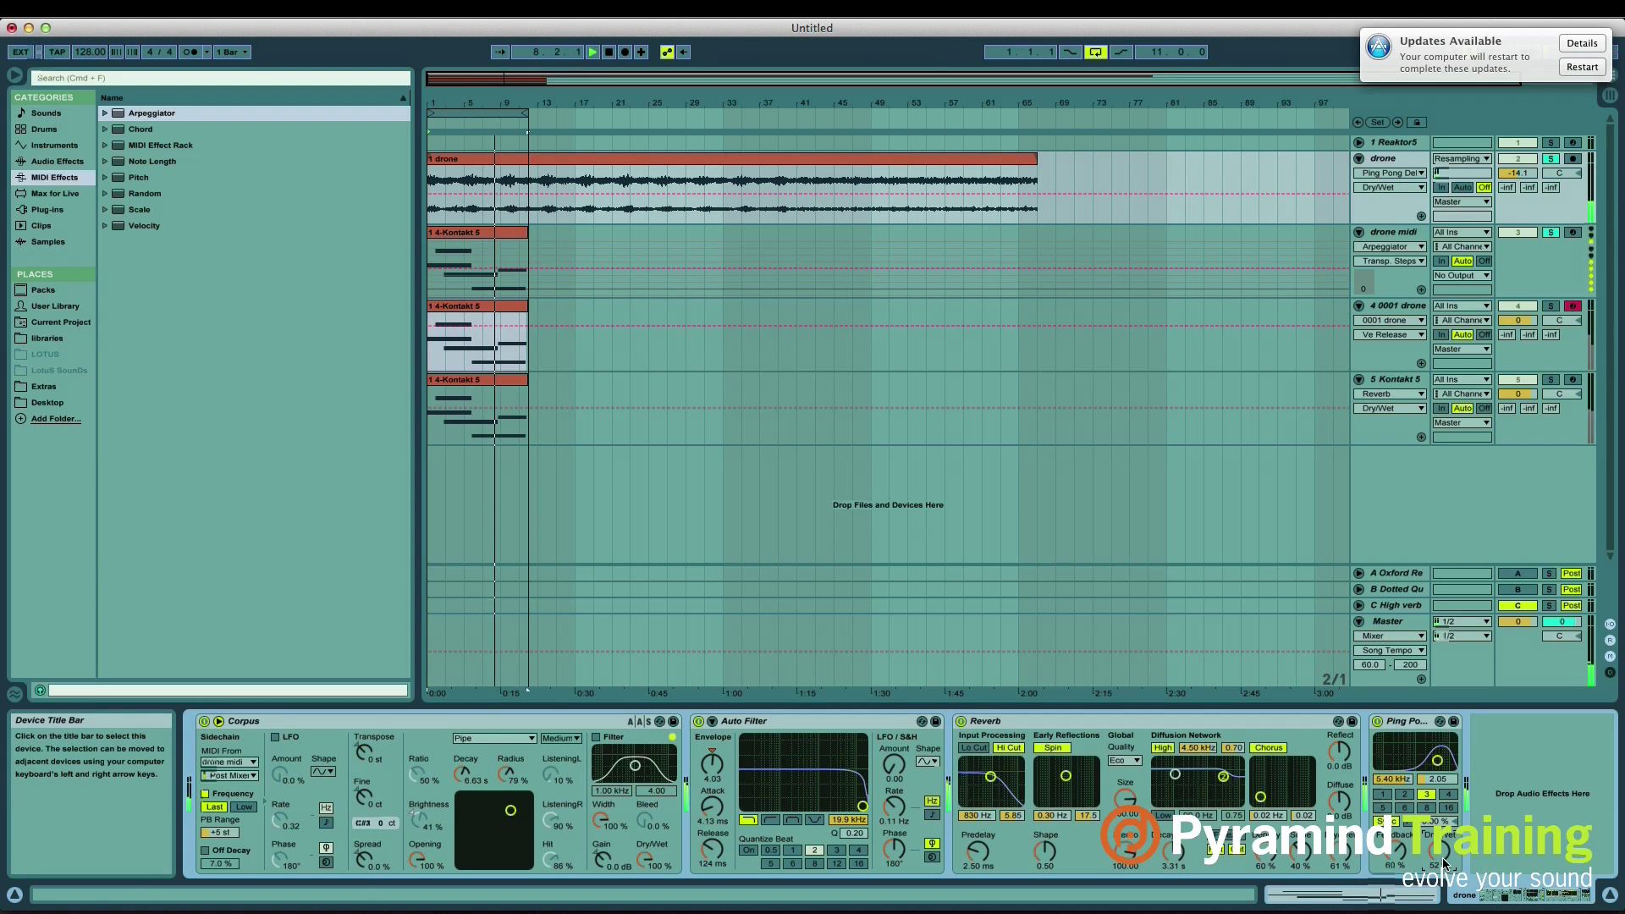
Step: Solo the 0001 drone track as well and balance the levels, with drone at -6.4 dB and 0001 drone at -2.9 dB
{"action": "left_click", "coordinate": [1554, 307]}
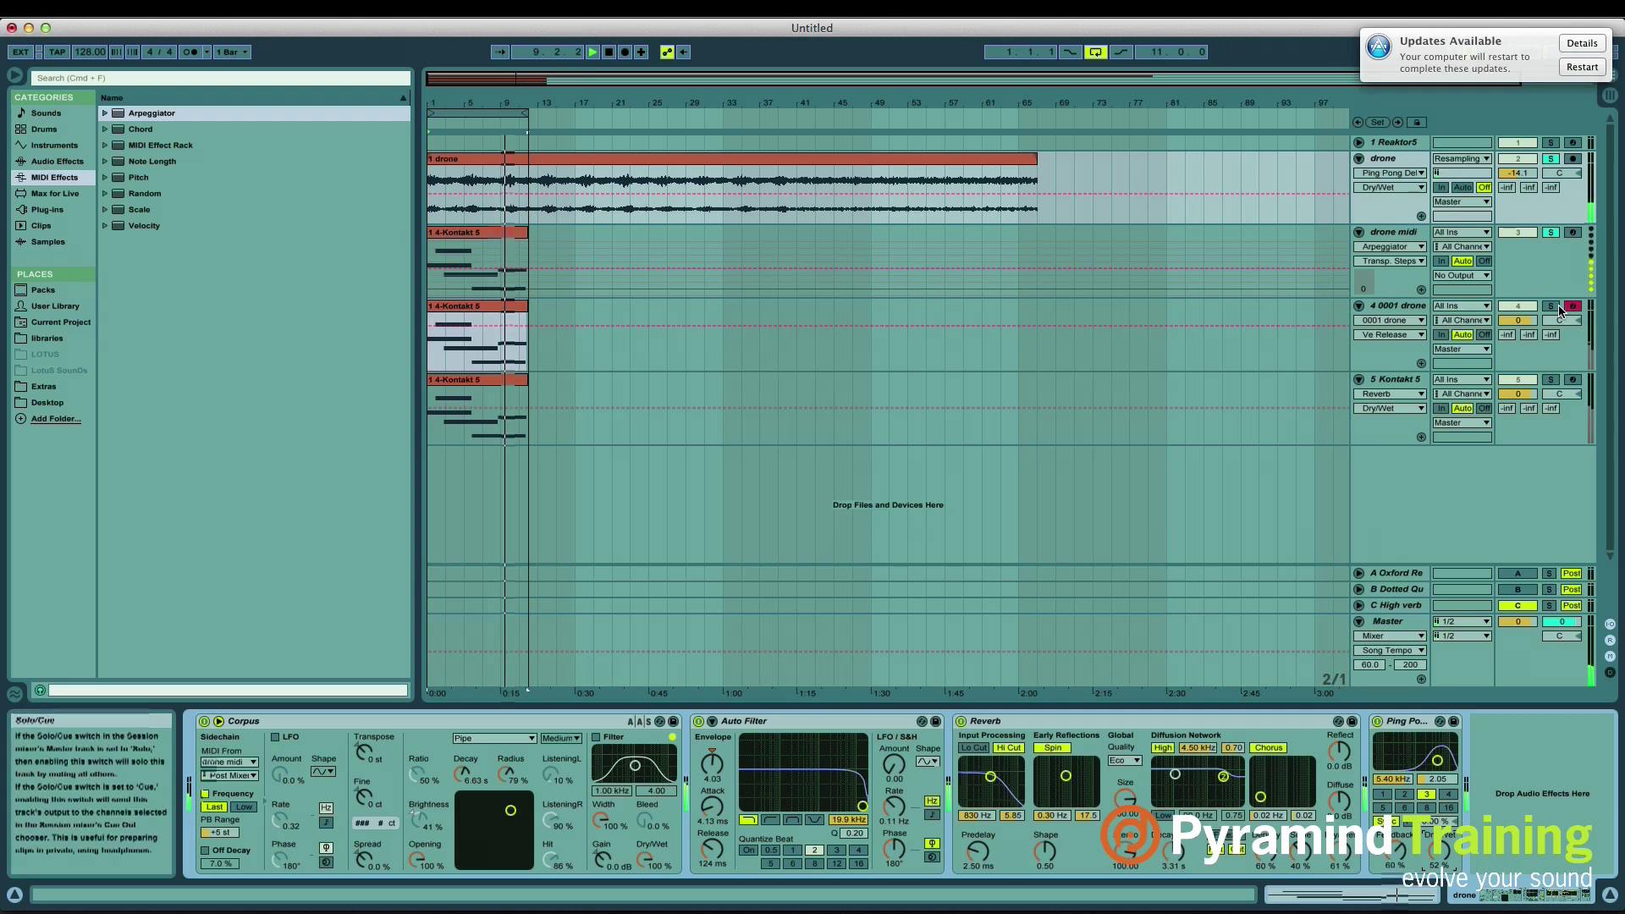
{"action": "left_click_drag", "start_coordinate": [1518, 320], "coordinate": [1518, 337]}
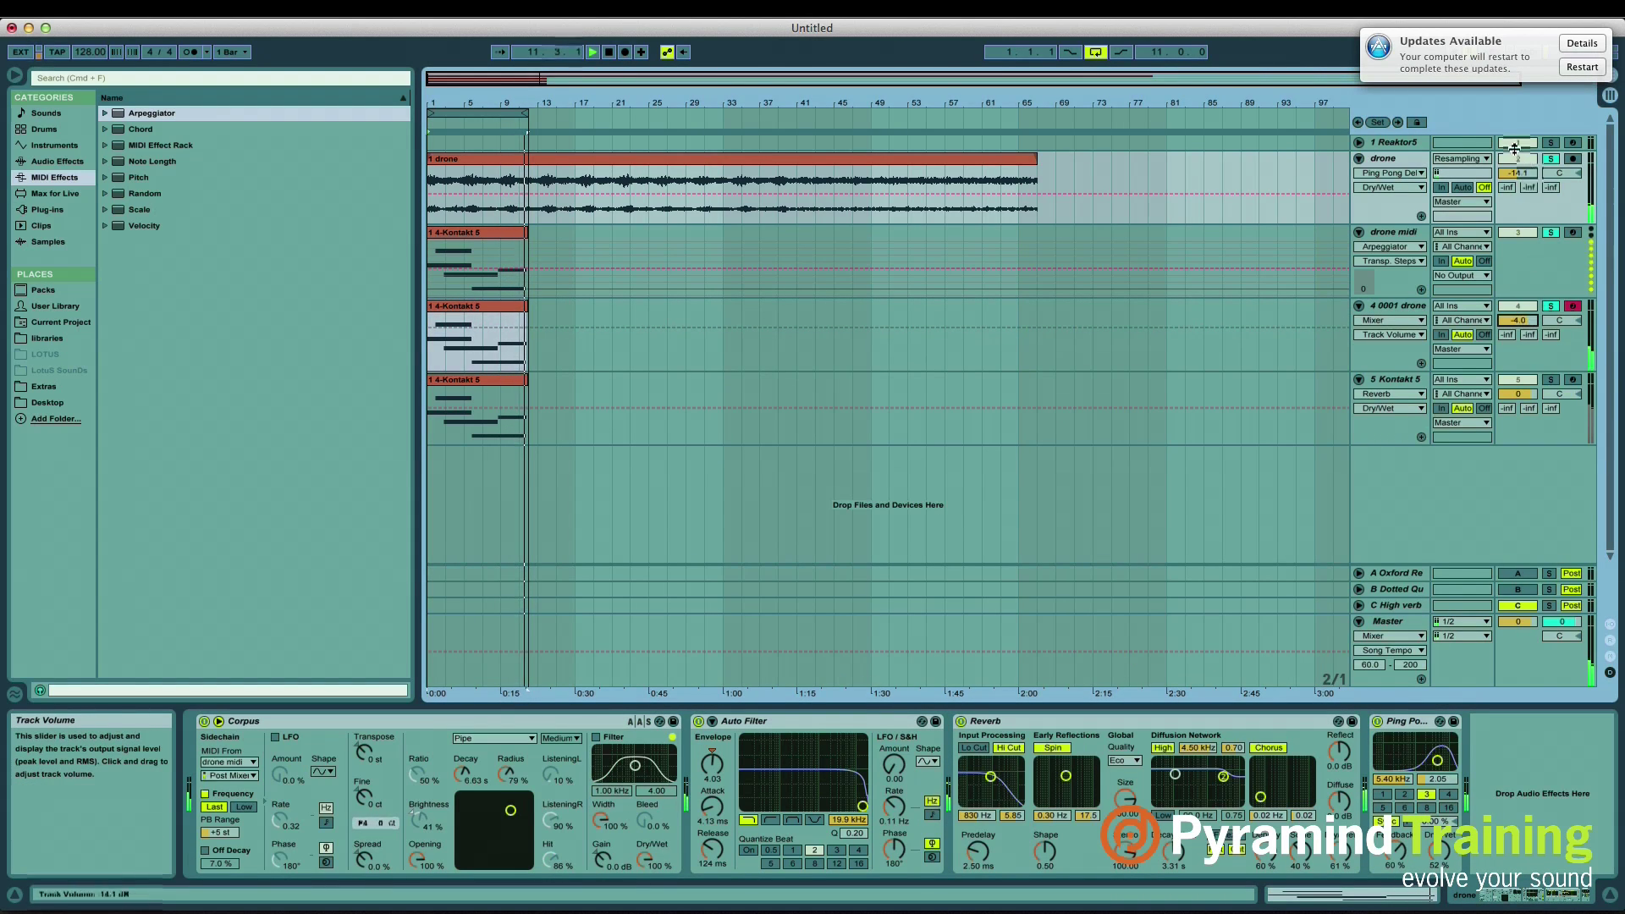
{"action": "left_click_drag", "start_coordinate": [1524, 180], "coordinate": [1524, 169]}
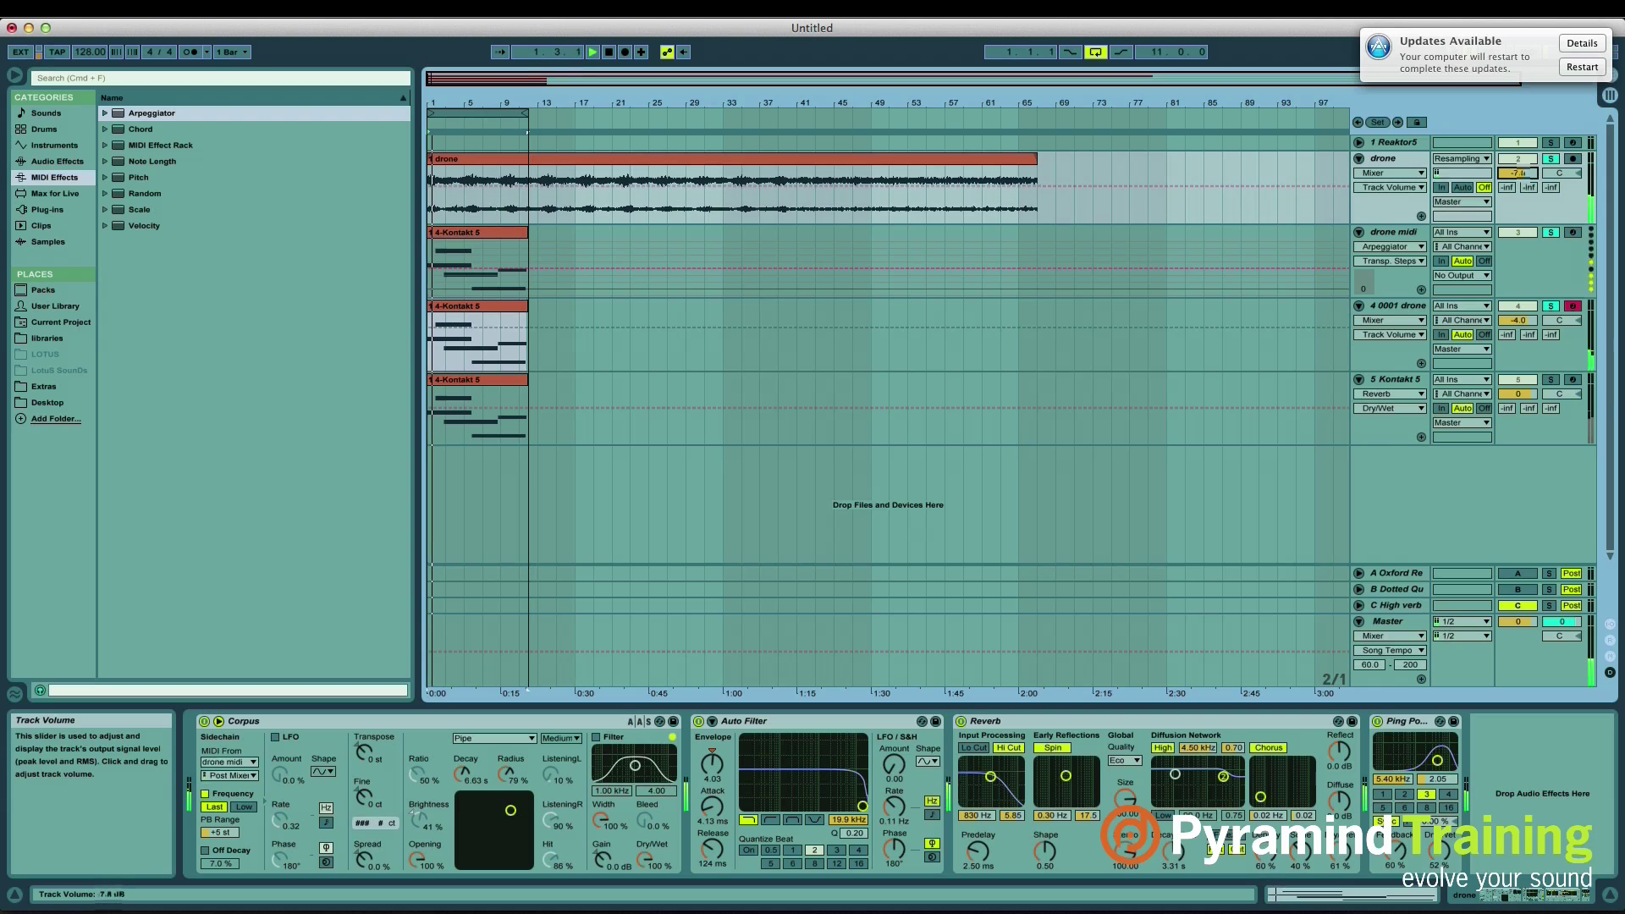
{"action": "left_click_drag", "start_coordinate": [1524, 169], "coordinate": [1524, 167]}
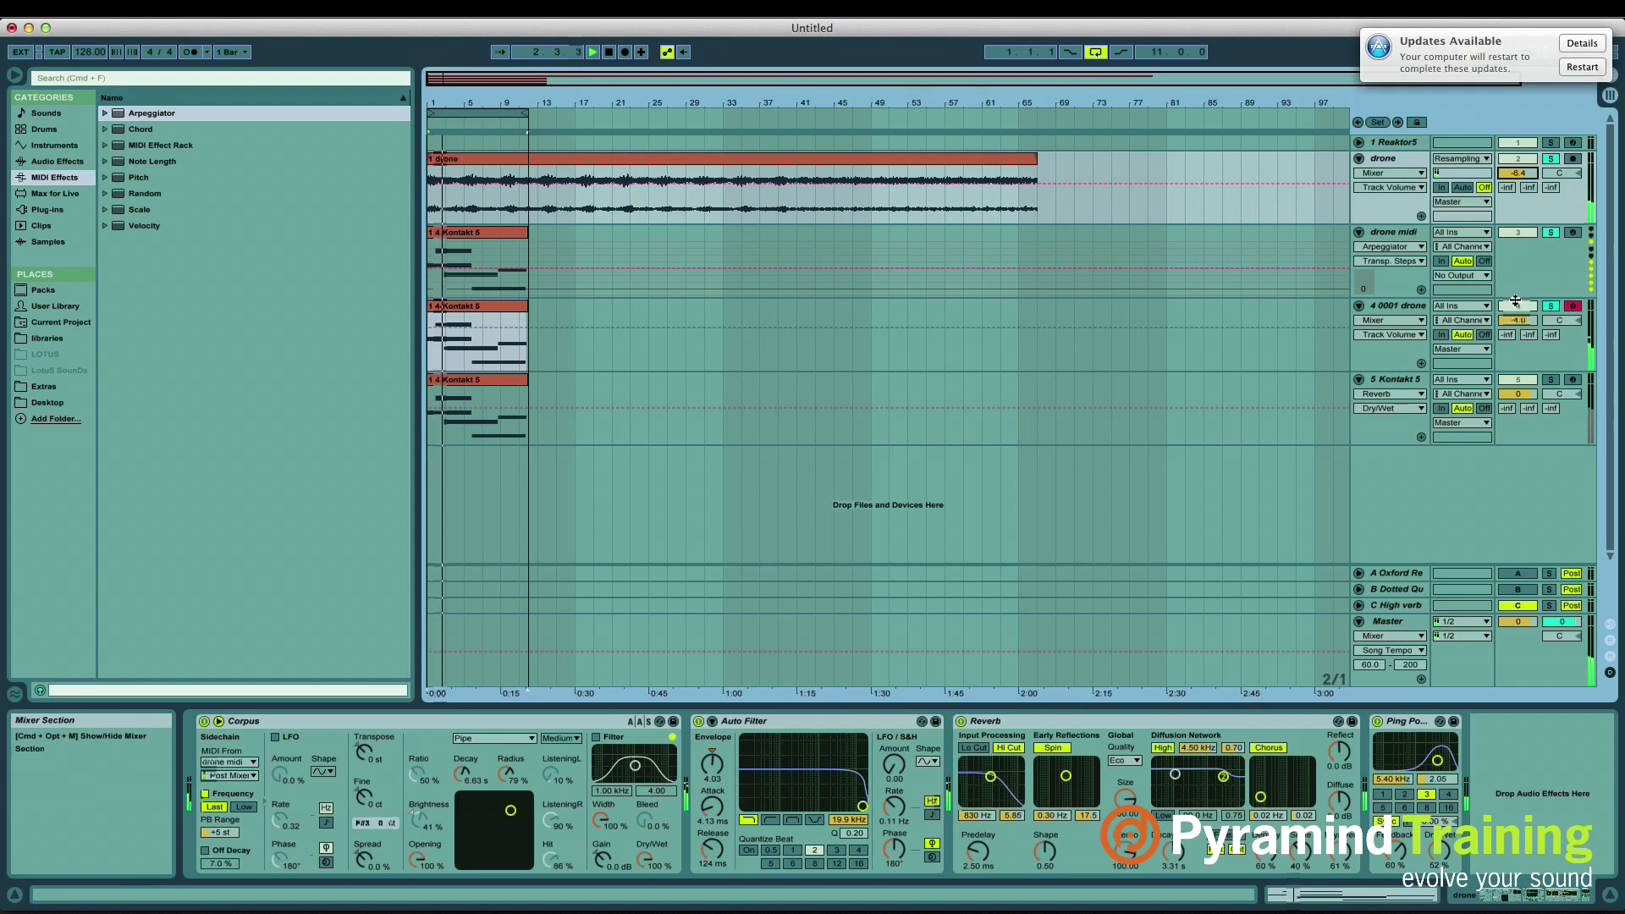
{"action": "left_click_drag", "start_coordinate": [1518, 319], "coordinate": [1518, 315]}
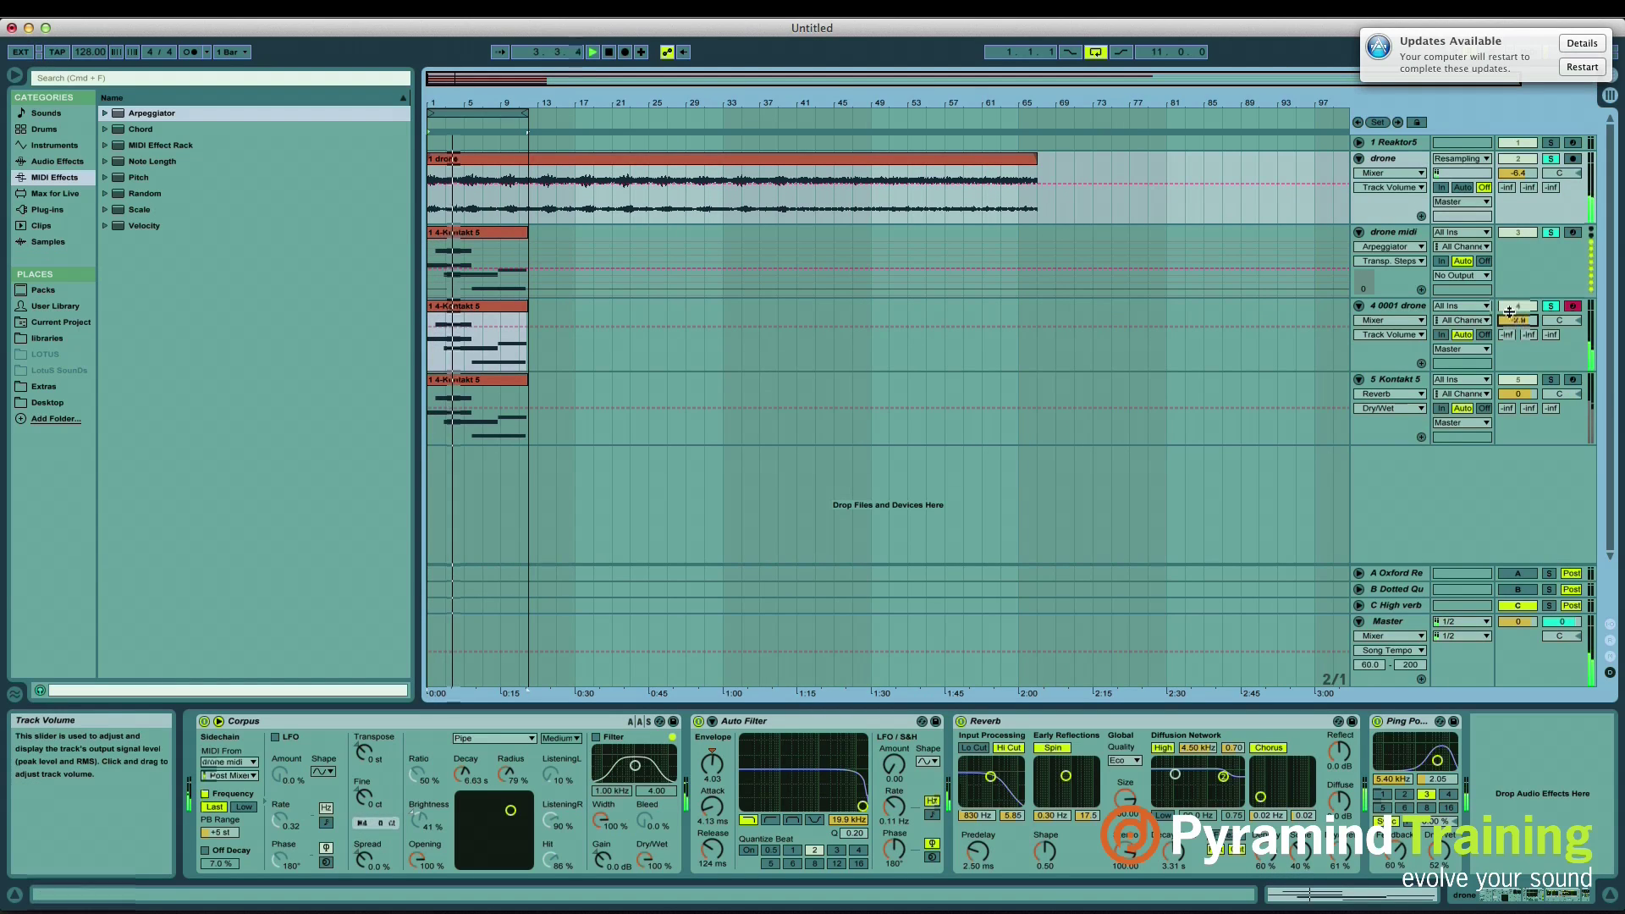
Step: Clear the track solos and play all tracks together from the start with the Kontakt 5 track selected
{"action": "key", "text": "space"}
{"action": "left_click", "coordinate": [1505, 264]}
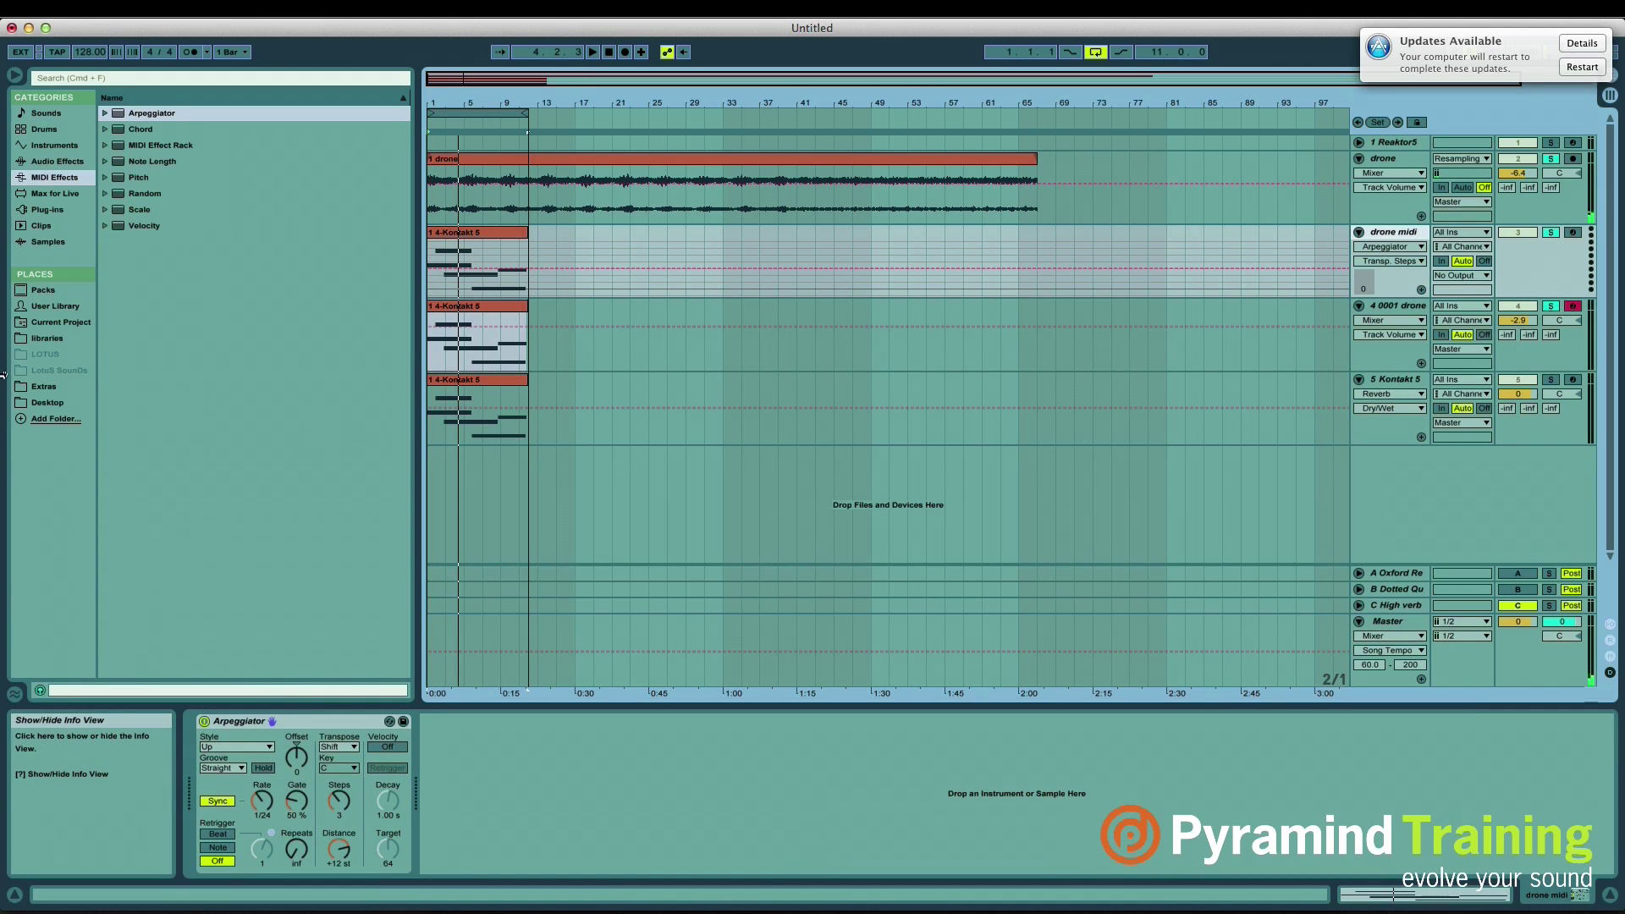
{"action": "left_click", "coordinate": [482, 167]}
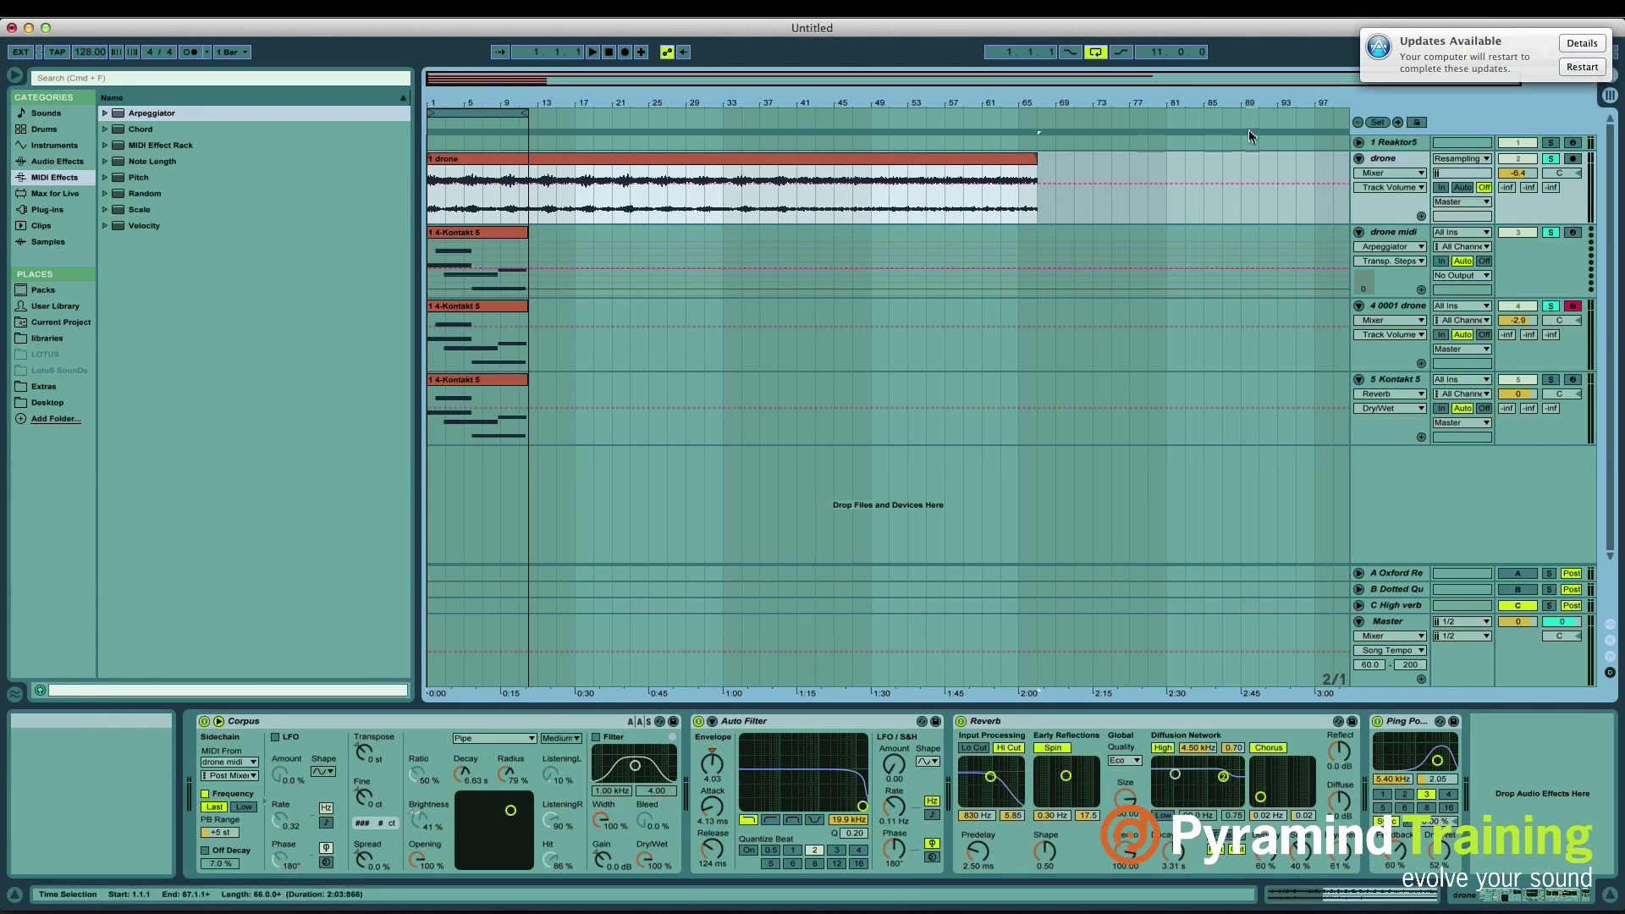
{"action": "left_click", "coordinate": [1551, 233]}
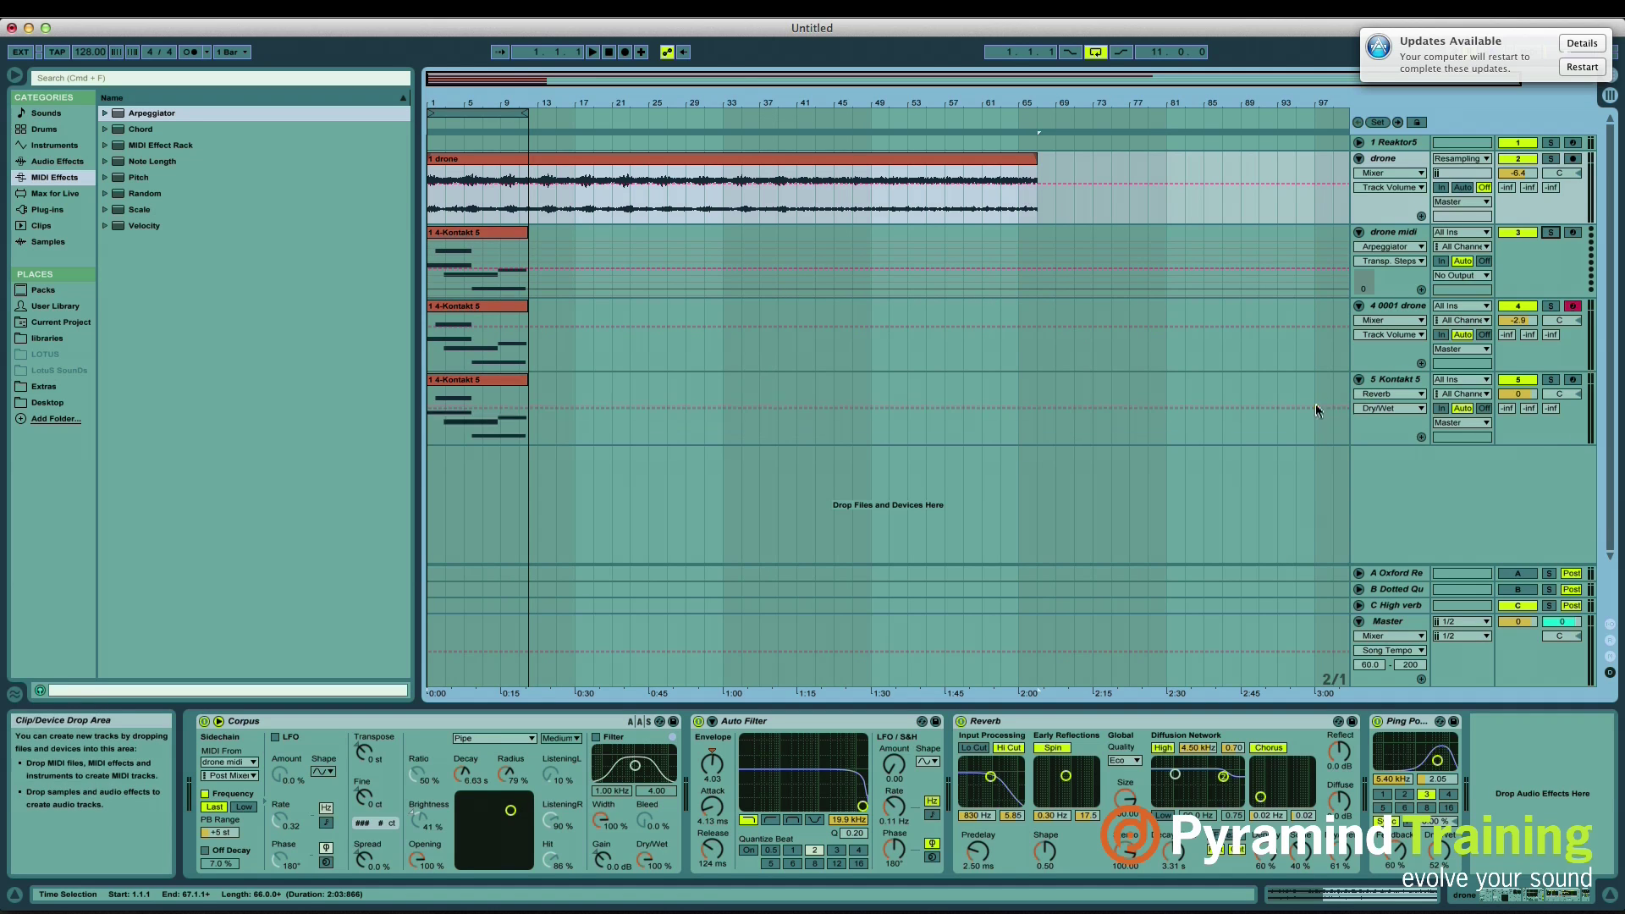
{"action": "left_click", "coordinate": [1389, 378]}
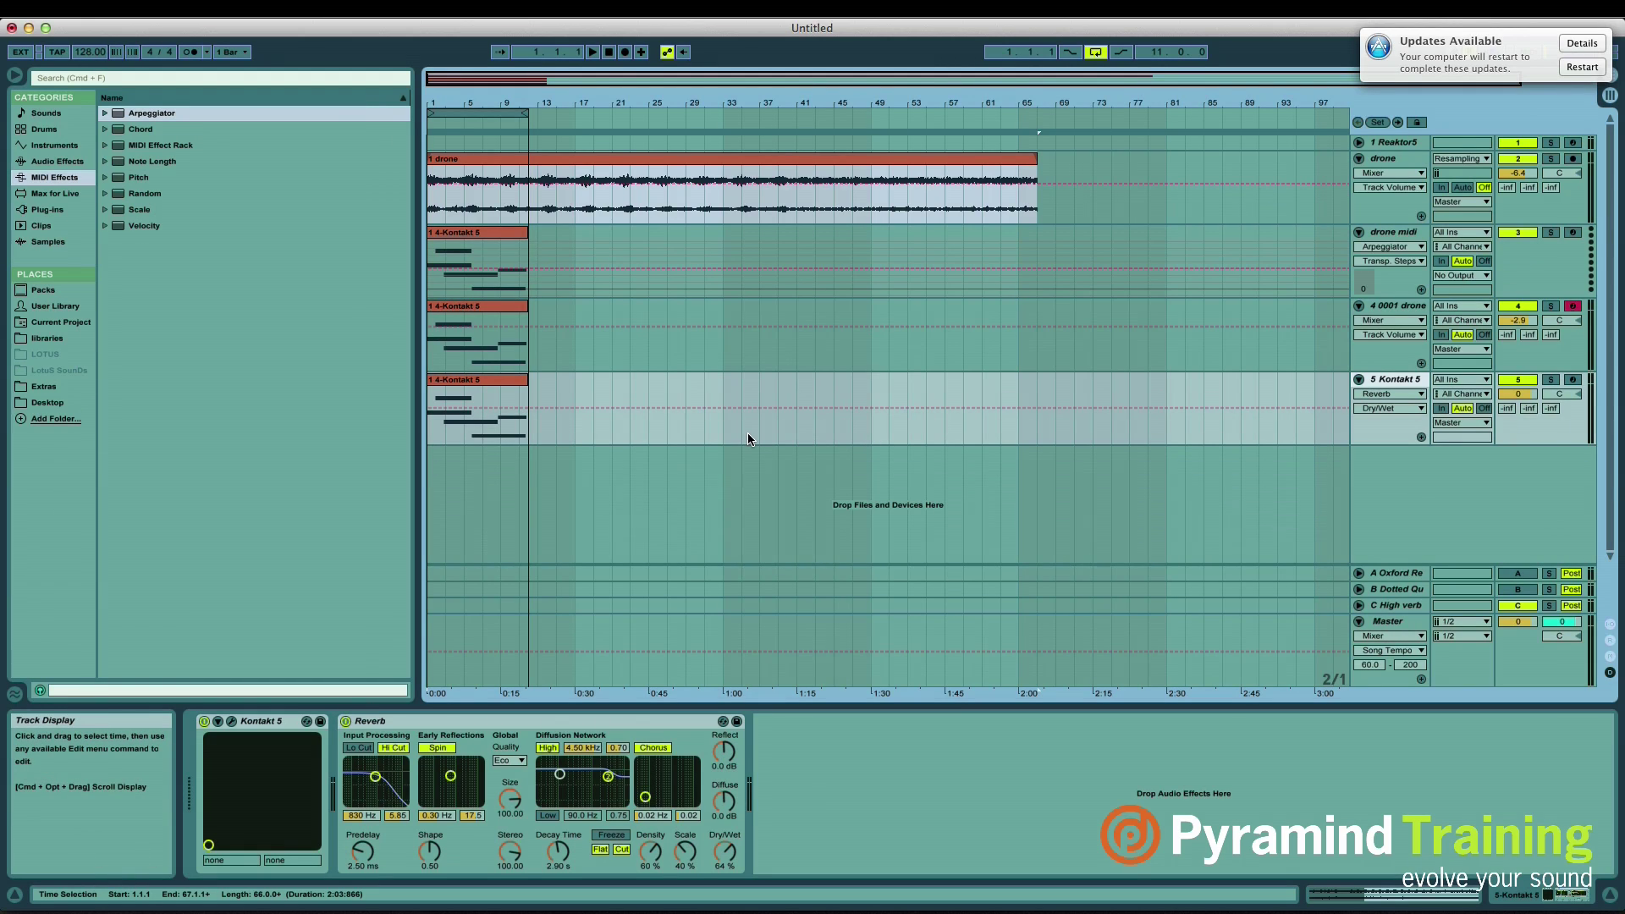
{"action": "key", "text": "space"}
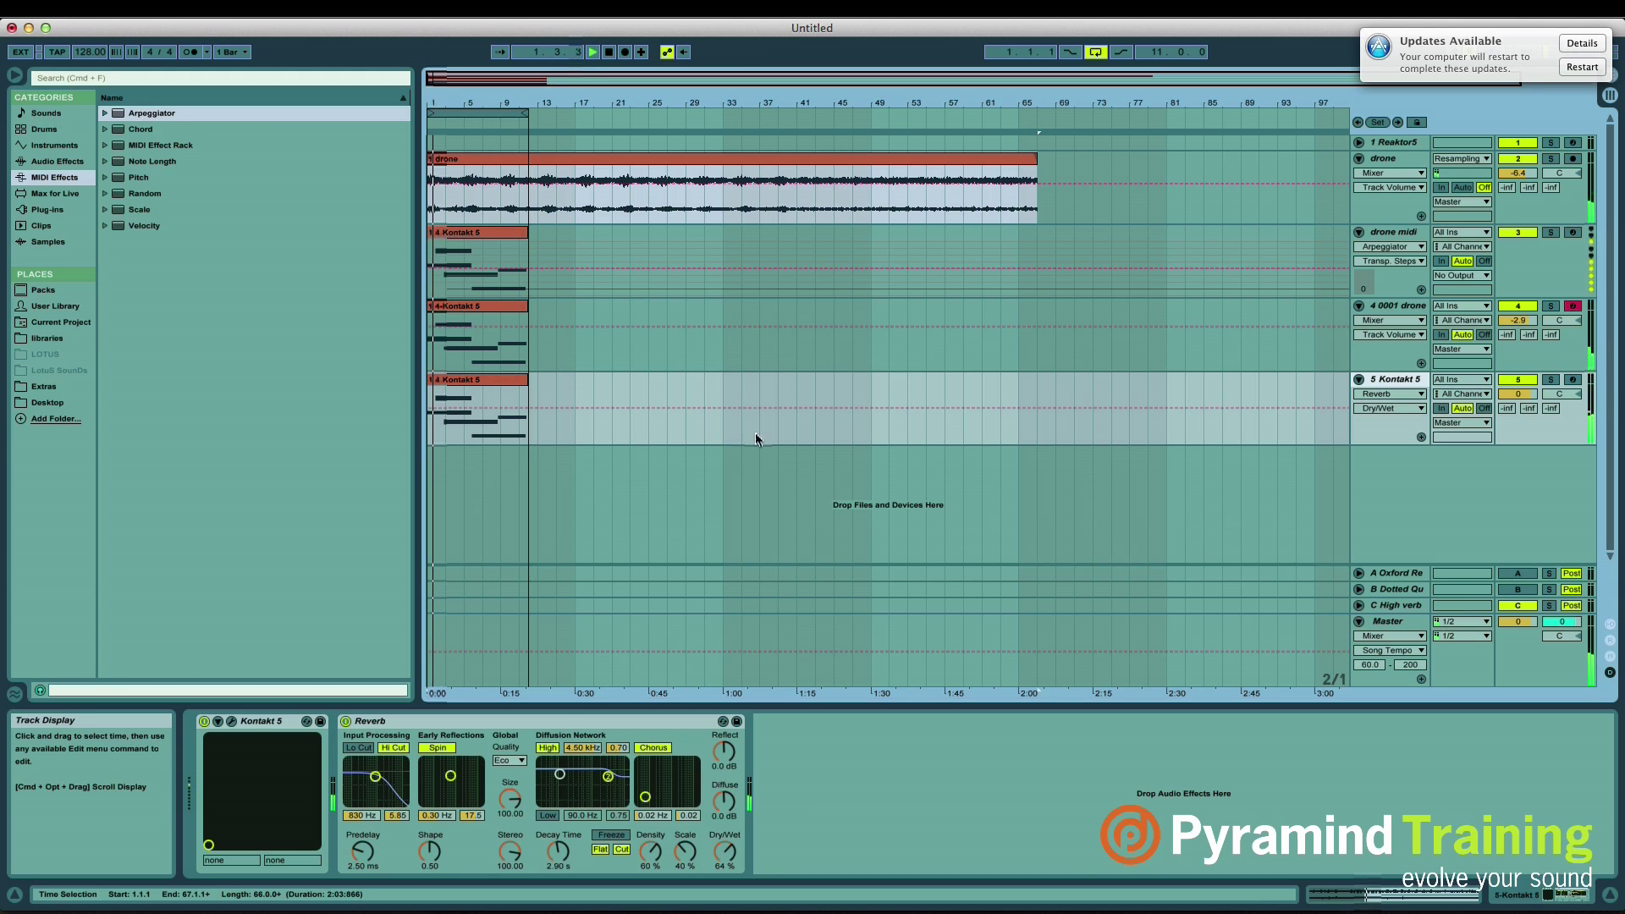
Step: Set the drone midi Arpeggiator's Rate to 1/6, Gate to 131 % and Steps to 6 during playback
{"action": "left_click", "coordinate": [1395, 232]}
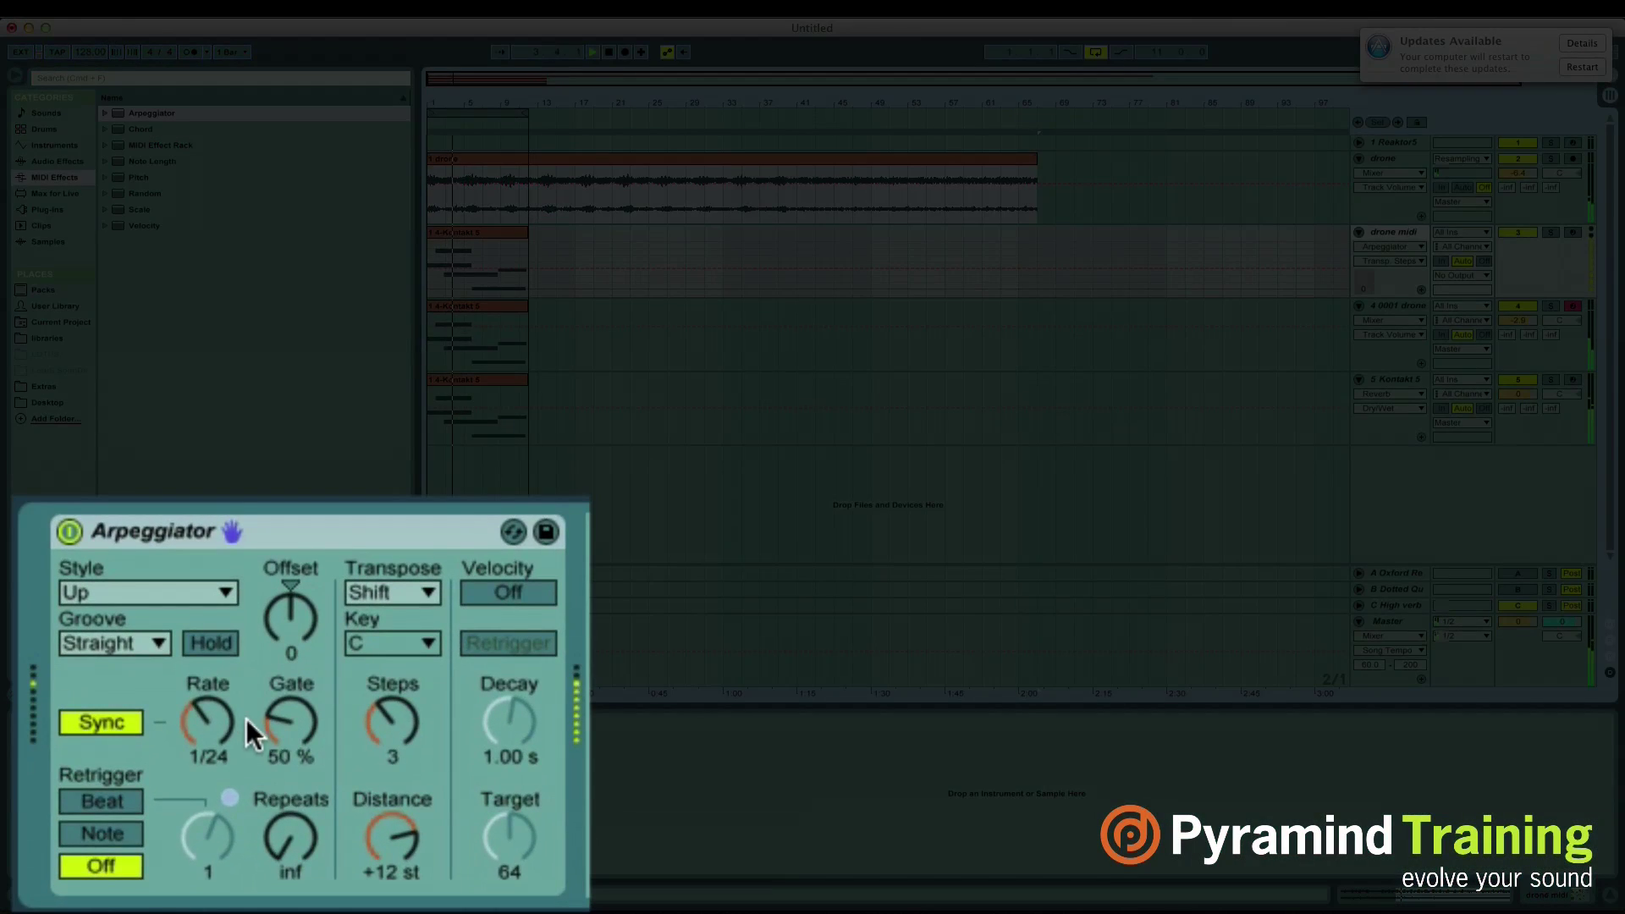
{"action": "left_click_drag", "start_coordinate": [208, 722], "coordinate": [290, 673]}
{"action": "mouse_move", "coordinate": [392, 722]}
{"action": "left_mouse_down"}
{"action": "mouse_move", "coordinate": [392, 685]}
{"action": "mouse_move", "coordinate": [384, 704]}
{"action": "left_mouse_up"}
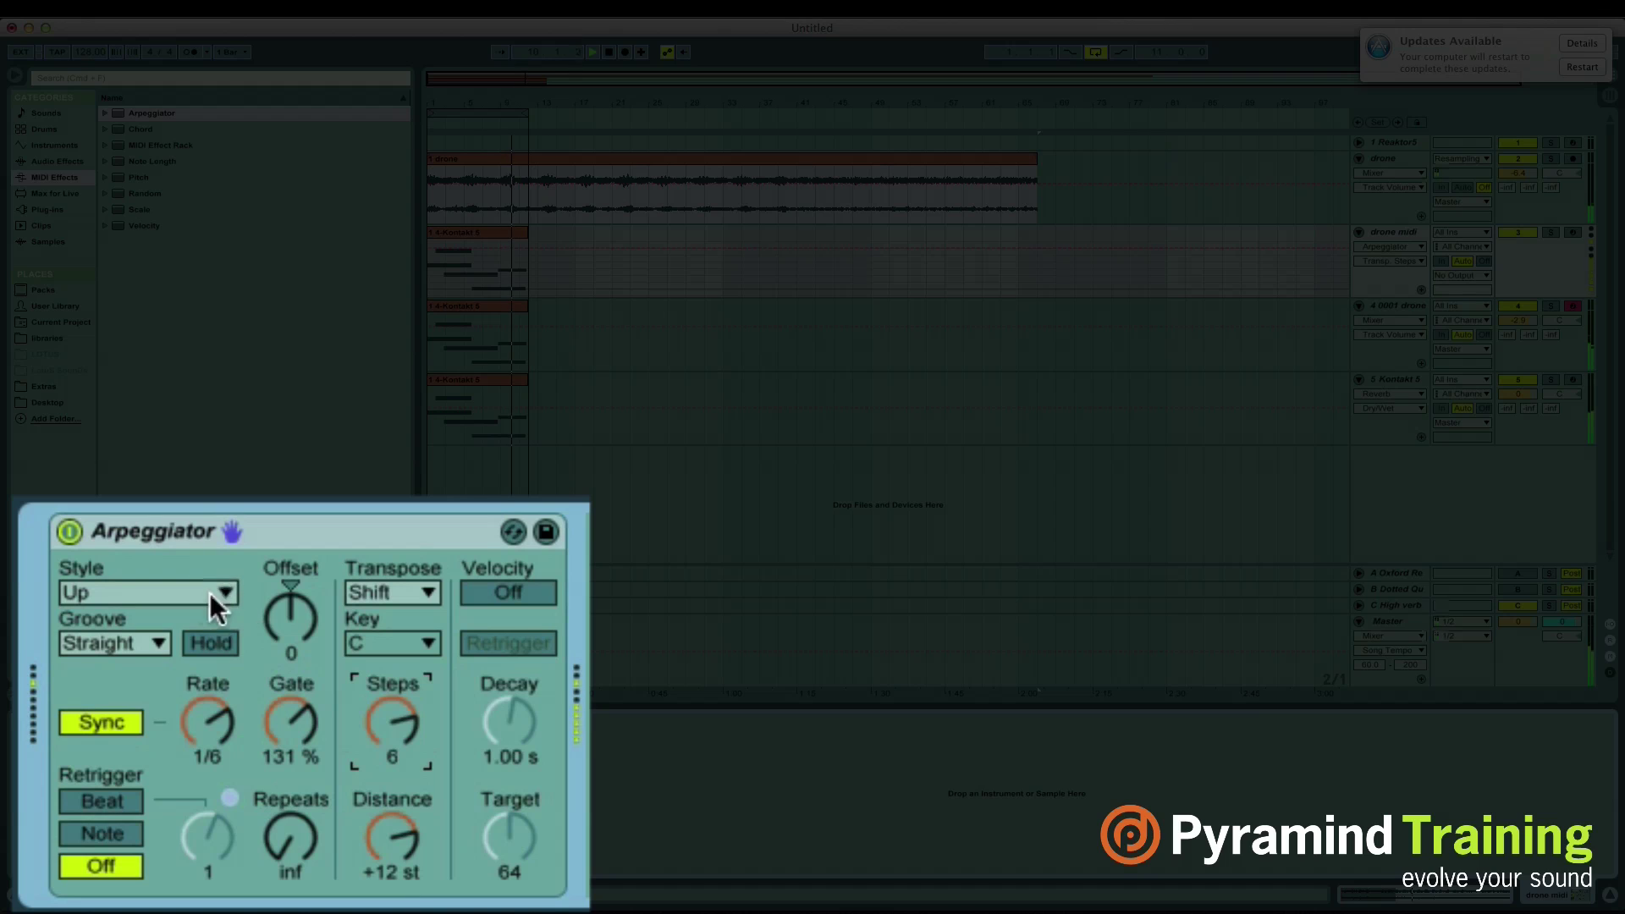
Step: Solo the drone and drone midi tracks and lower the Arpeggiator's Distance to +5 st
{"action": "left_click", "coordinate": [1548, 161]}
{"action": "left_click", "coordinate": [1553, 235]}
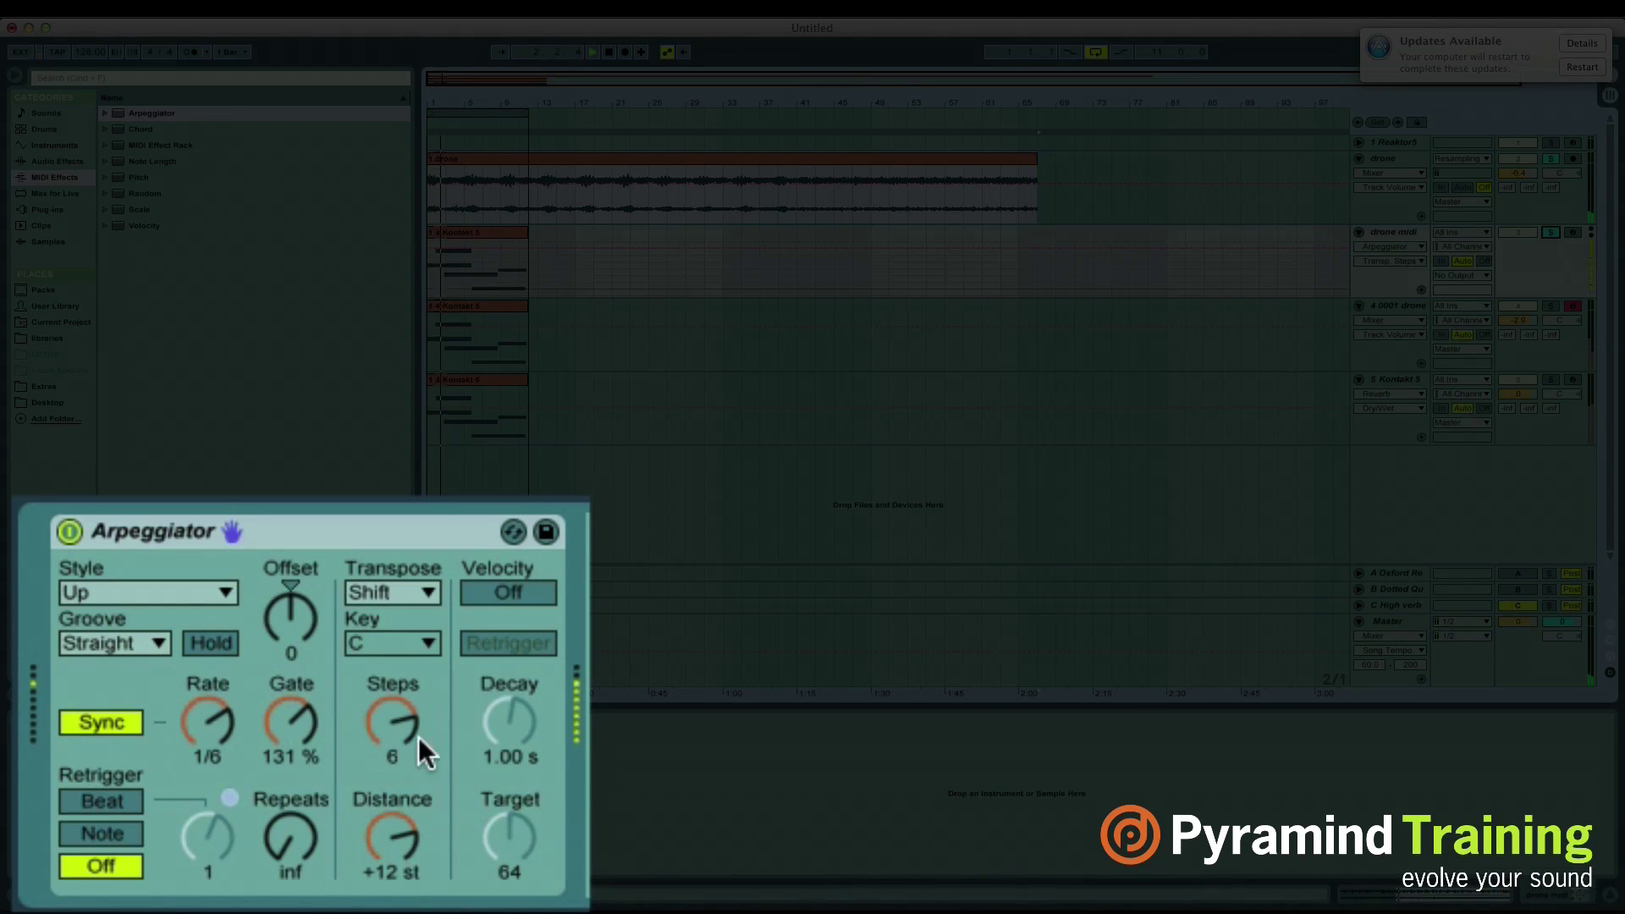
{"action": "left_click_drag", "start_coordinate": [404, 848], "coordinate": [404, 877]}
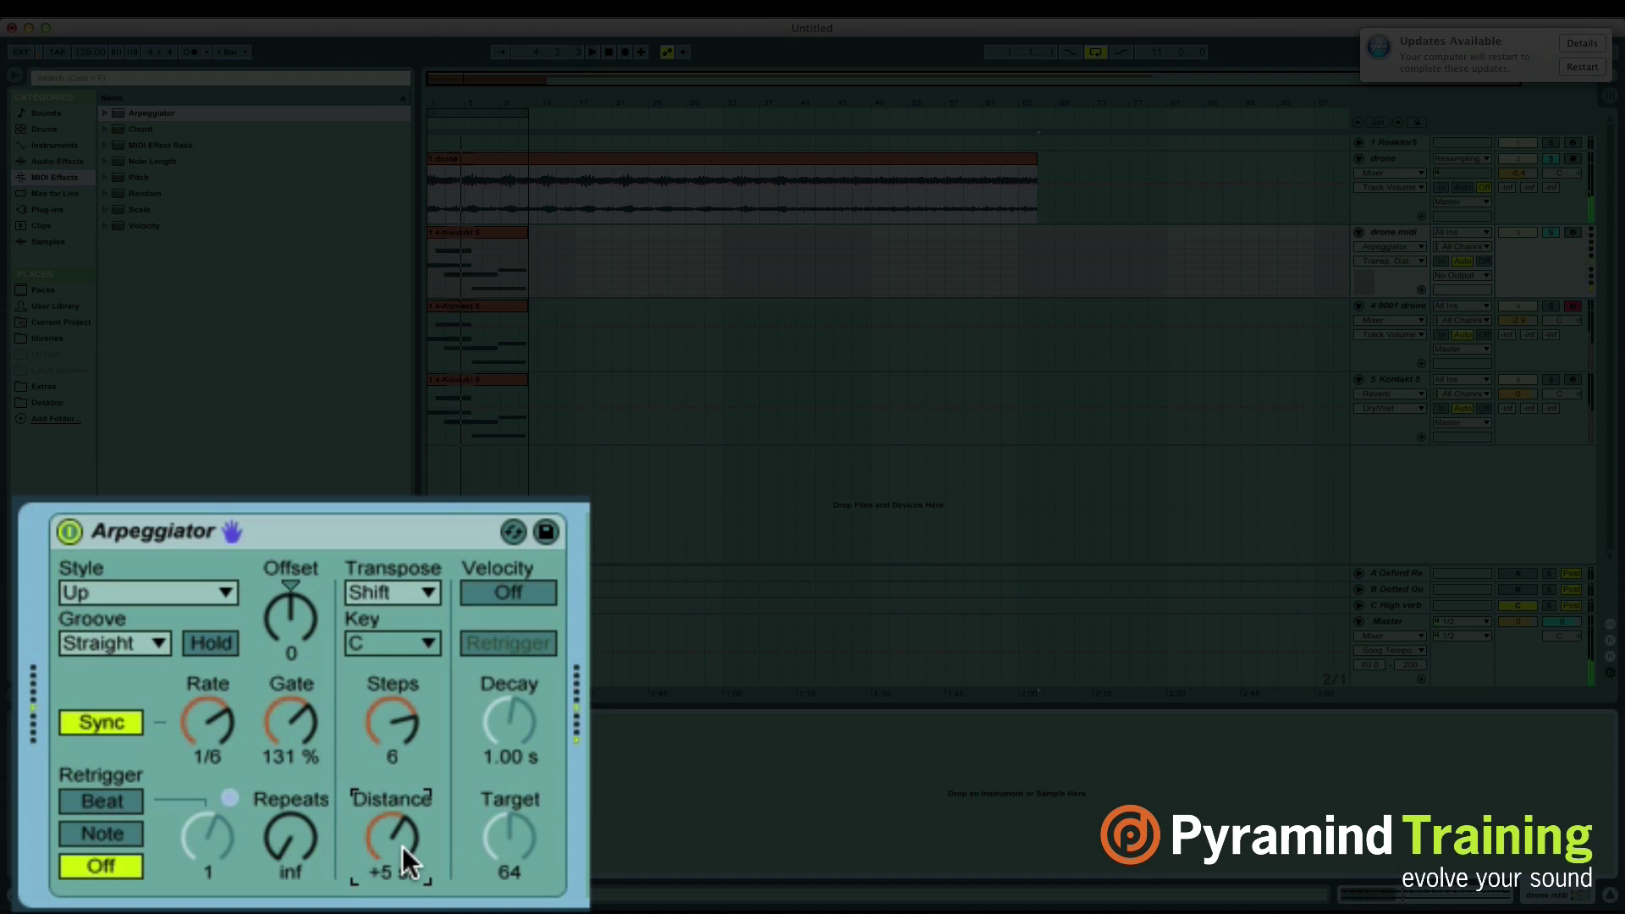